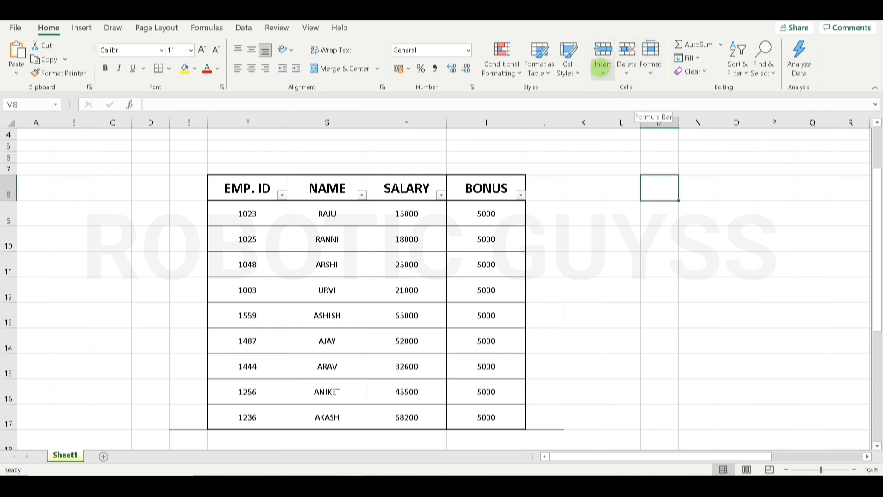
- Browse the Insert, Delete and Format dropdowns in the Home Cells group, then close them
{"action": "left_click", "coordinate": [602, 67]}
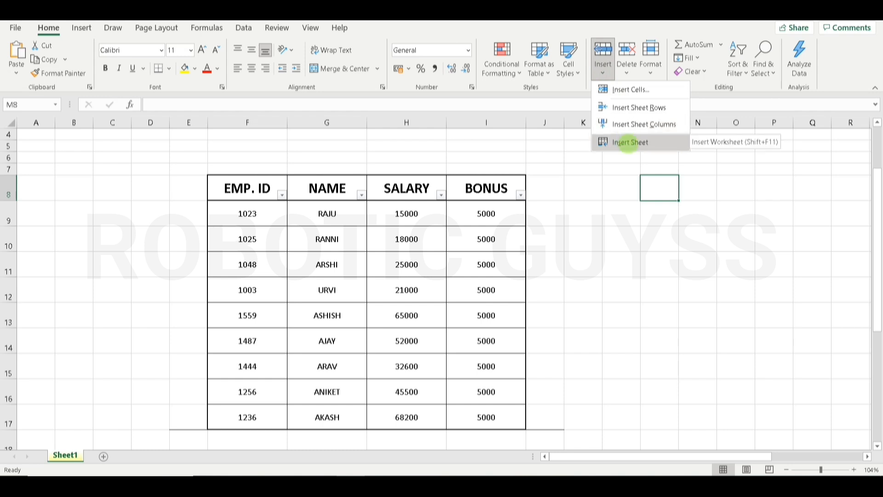
{"action": "left_click", "coordinate": [626, 66]}
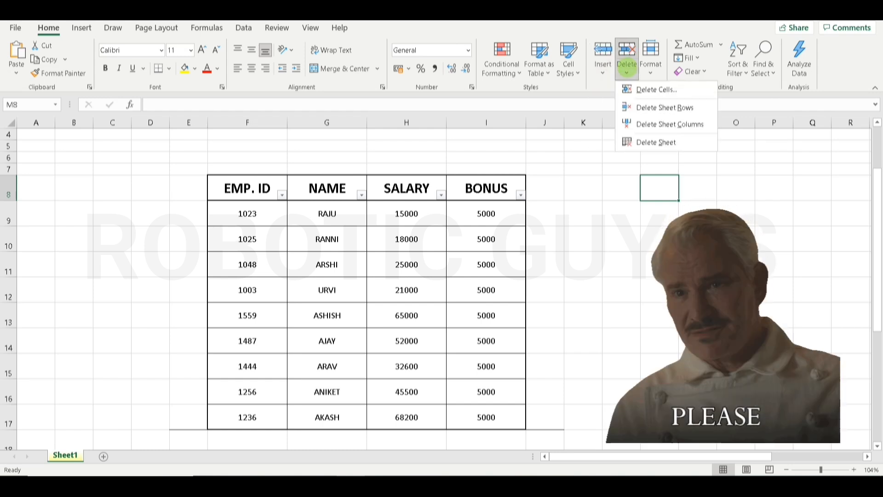
{"action": "left_click", "coordinate": [650, 66]}
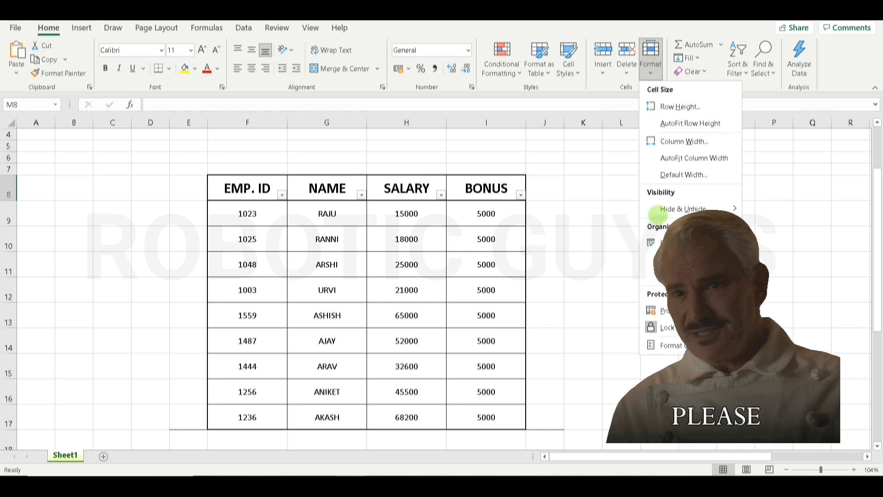
{"action": "left_click", "coordinate": [566, 180]}
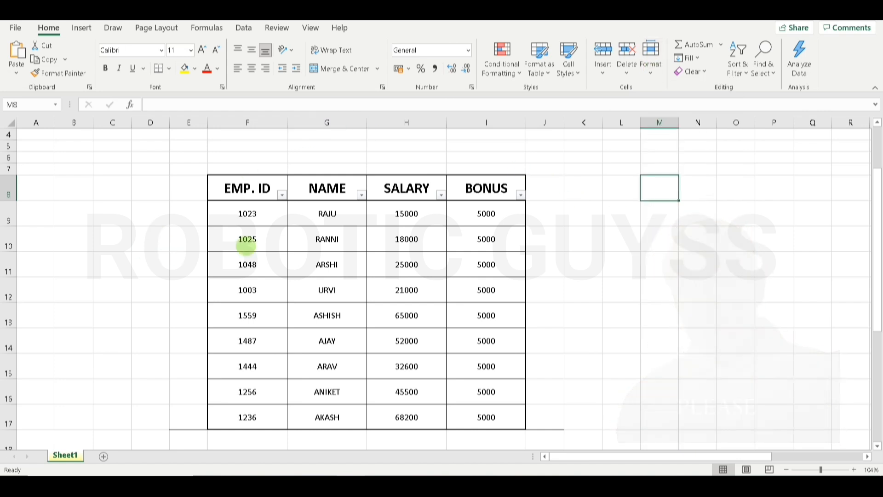
- Select RAJU's cell G9 and show the Insert dropdown options
{"action": "left_click", "coordinate": [350, 218]}
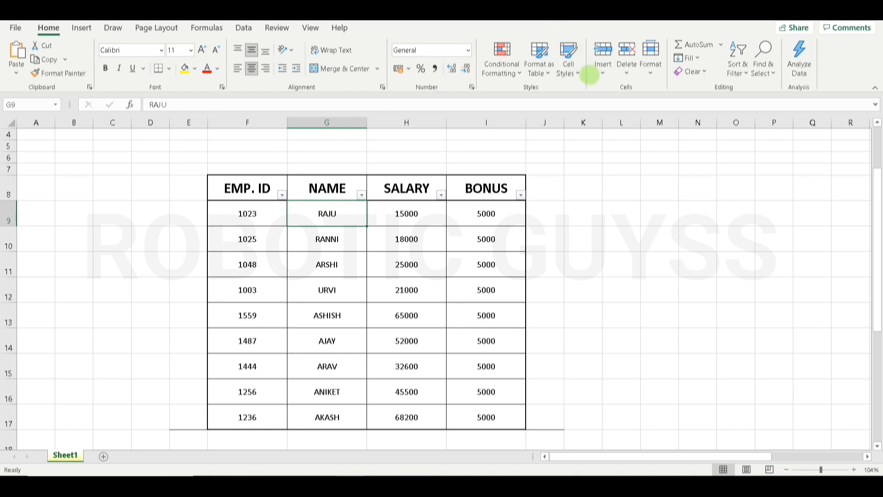
{"action": "left_click", "coordinate": [597, 74]}
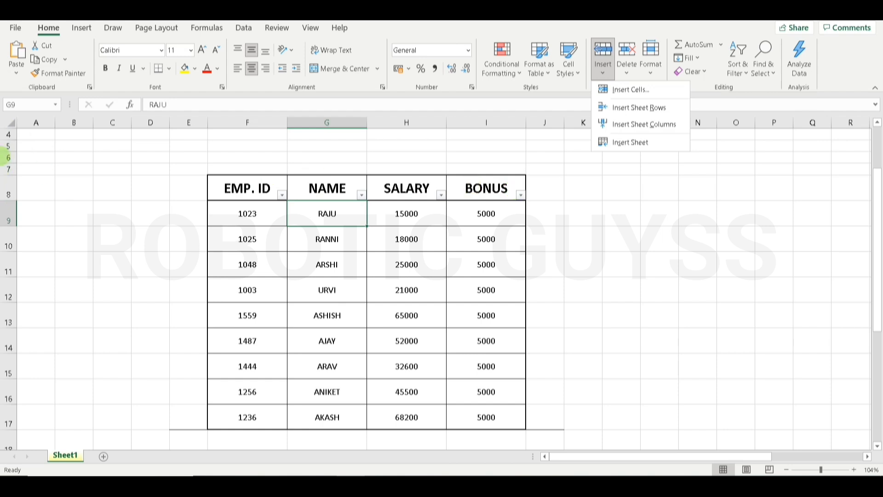
{"action": "left_click", "coordinate": [68, 180]}
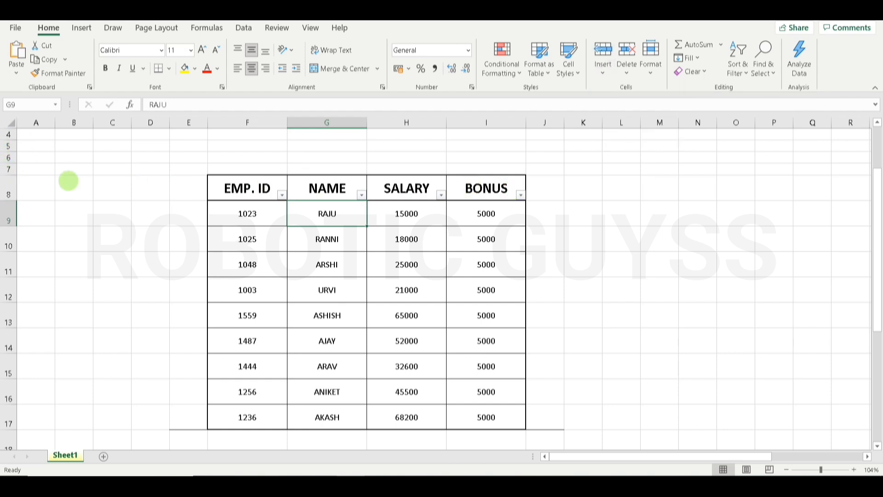
{"action": "left_click", "coordinate": [69, 181]}
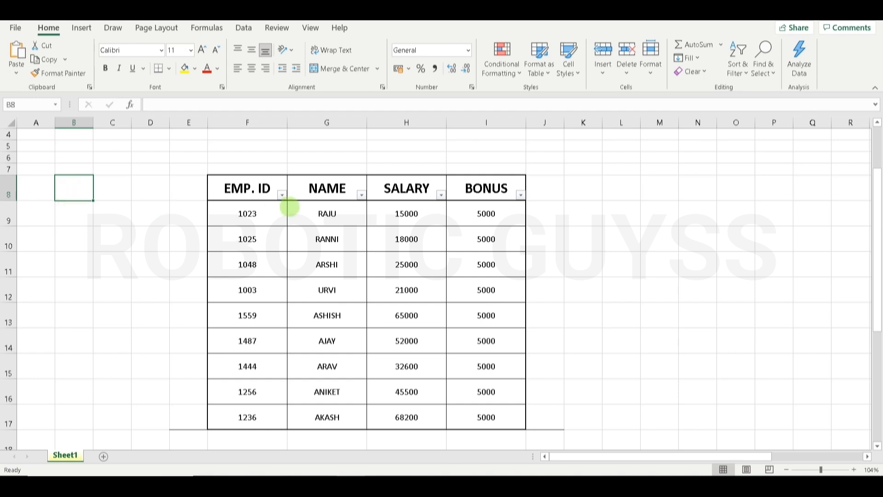
{"action": "left_click", "coordinate": [324, 213]}
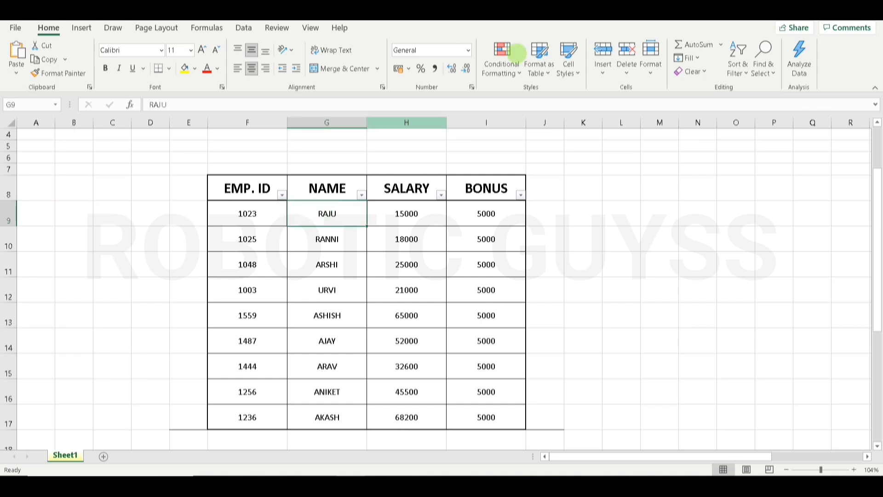
{"action": "left_click", "coordinate": [603, 73]}
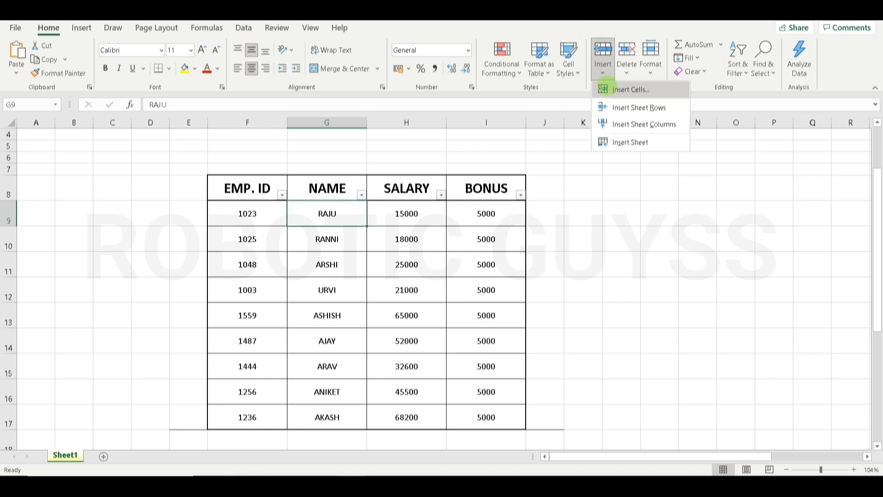
{"action": "left_click", "coordinate": [604, 89]}
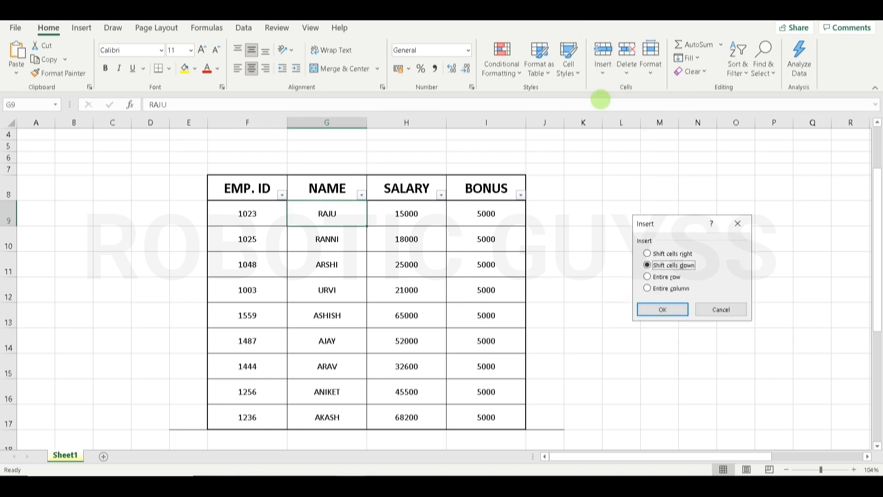
{"action": "left_click_drag", "start_coordinate": [679, 218], "coordinate": [584, 192]}
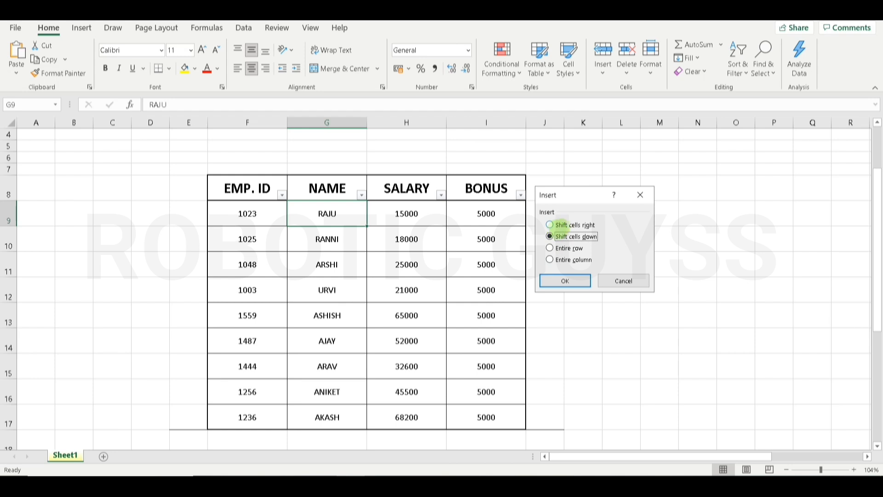
{"action": "left_click", "coordinate": [563, 225]}
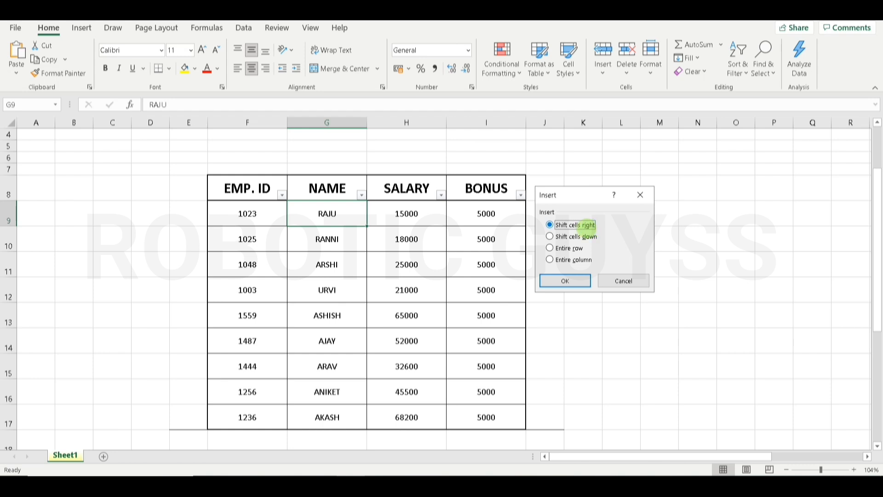
{"action": "left_click", "coordinate": [583, 236]}
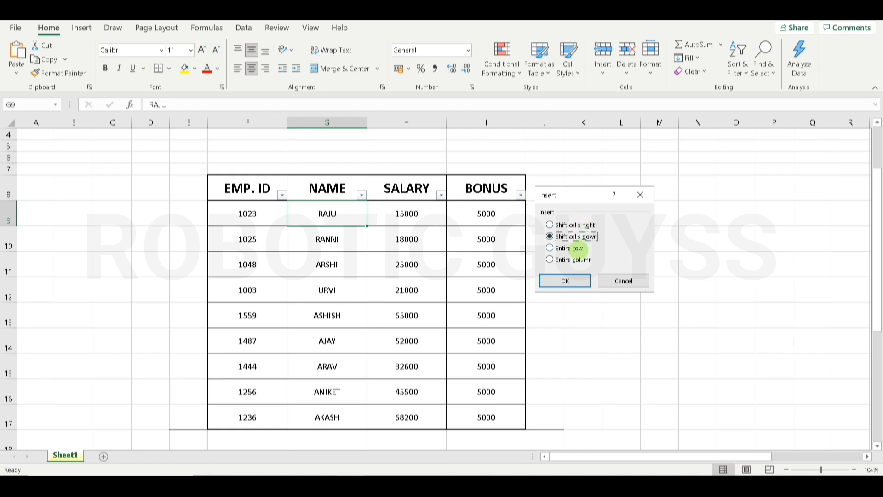
{"action": "left_click", "coordinate": [578, 249]}
{"action": "left_click", "coordinate": [580, 261]}
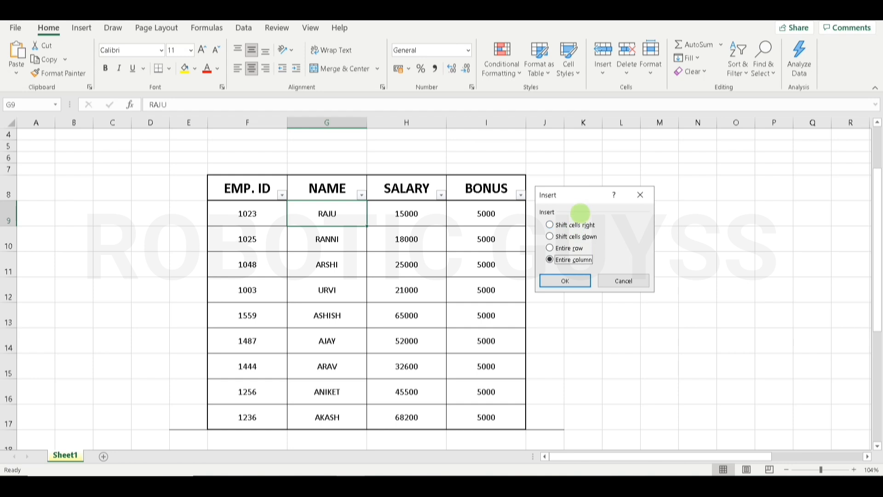
{"action": "left_click", "coordinate": [575, 224]}
{"action": "left_click", "coordinate": [564, 280]}
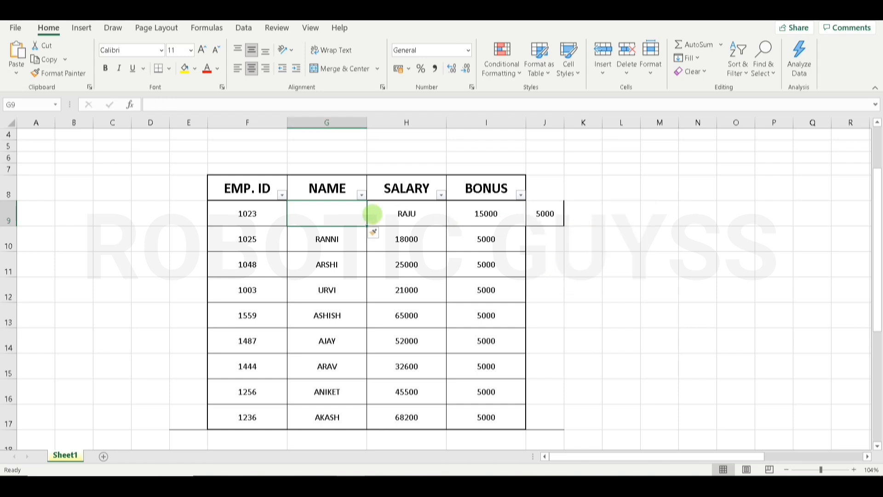
{"action": "left_click", "coordinate": [416, 215]}
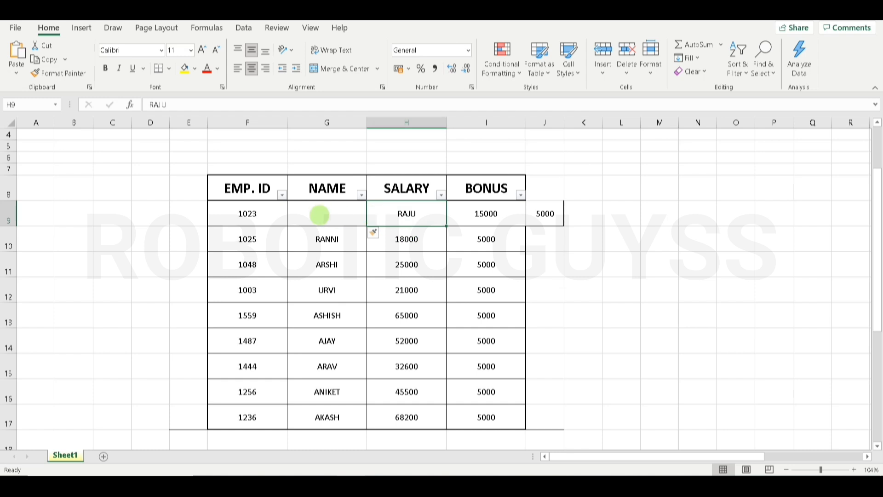
{"action": "left_click", "coordinate": [318, 214]}
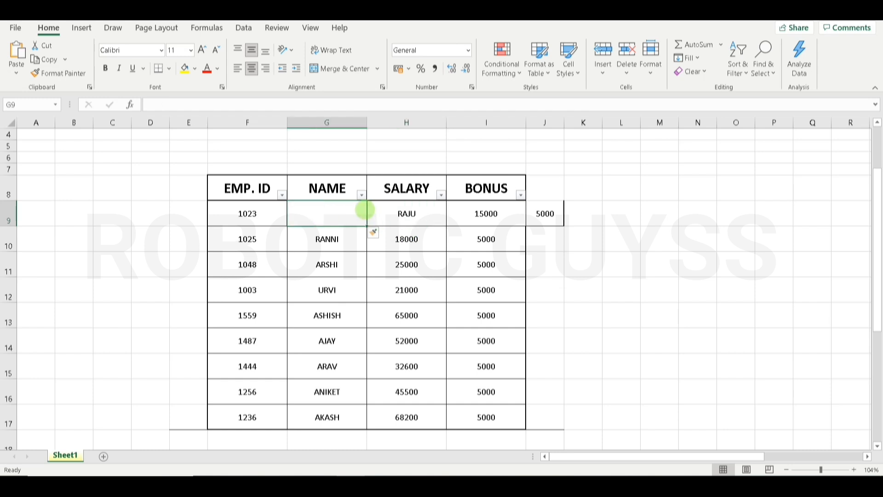
{"action": "key", "text": "ctrl+z"}
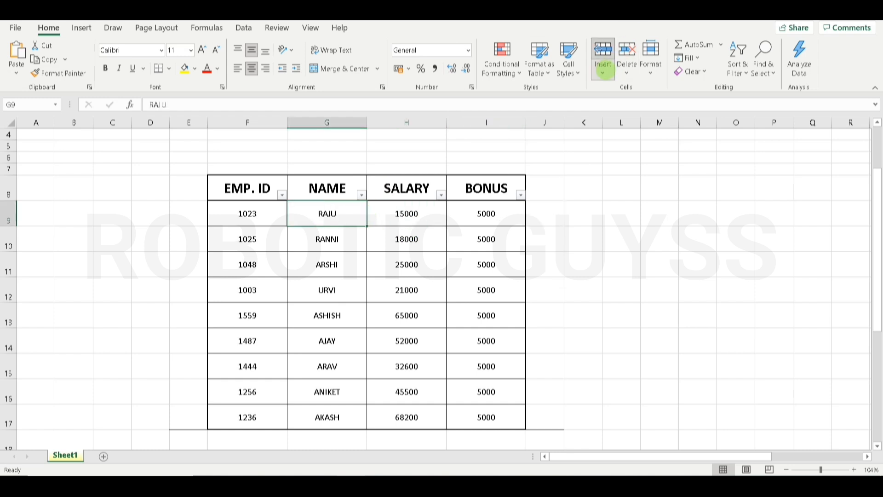
{"action": "left_click", "coordinate": [603, 66]}
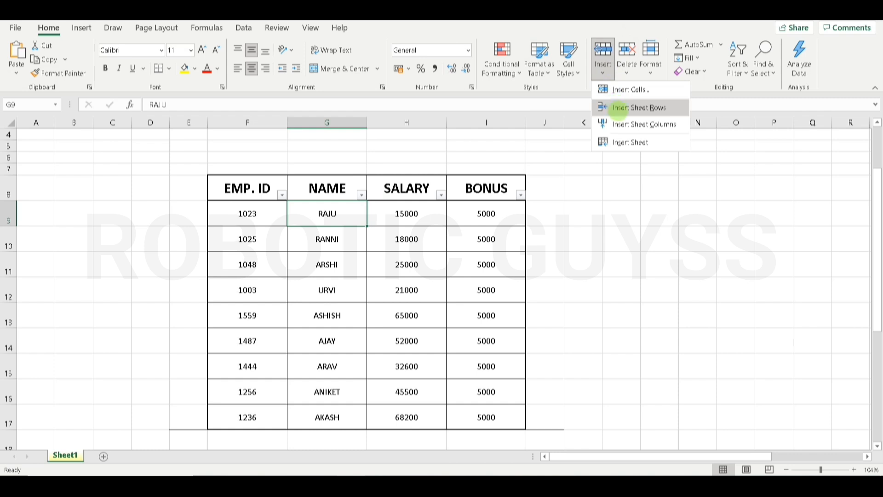
{"action": "left_click", "coordinate": [617, 109]}
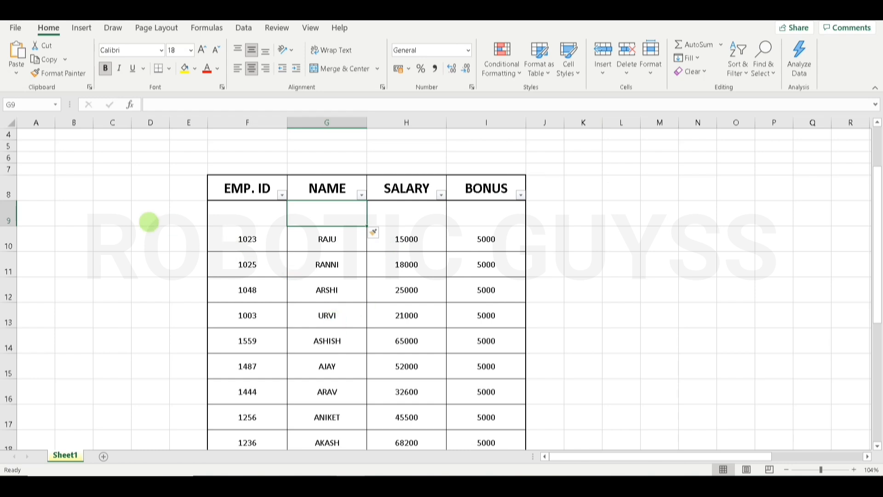
{"action": "left_click", "coordinate": [11, 210]}
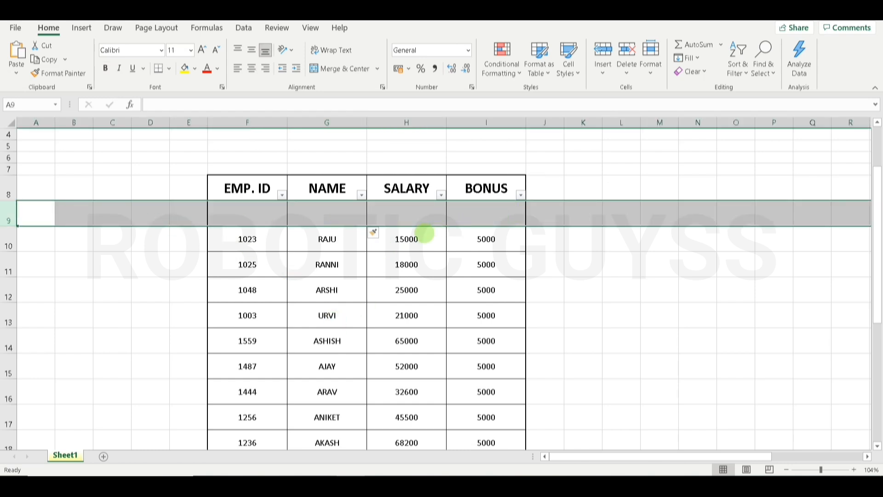
{"action": "key", "text": "ctrl+z"}
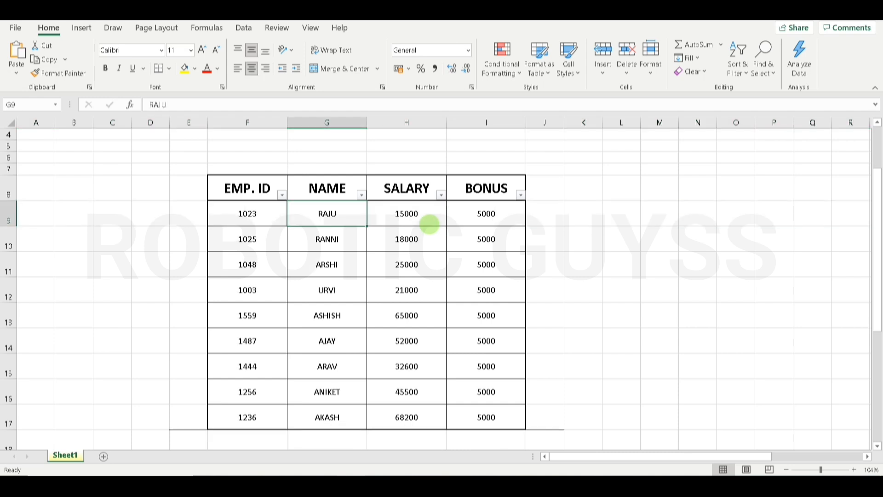
{"action": "left_click", "coordinate": [603, 69]}
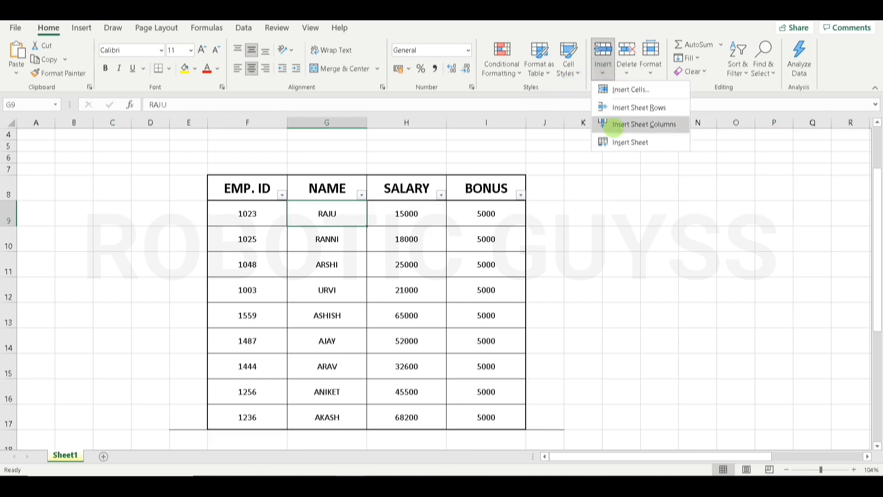
{"action": "left_click", "coordinate": [614, 124]}
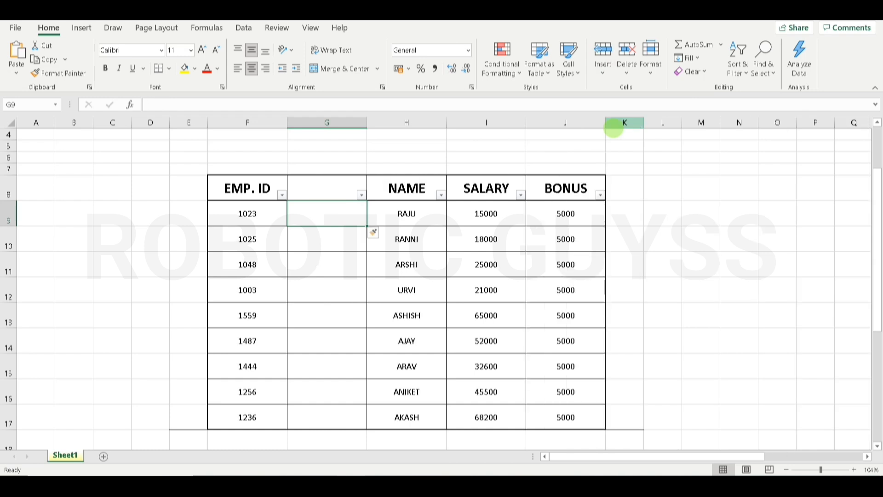
{"action": "left_click", "coordinate": [339, 122]}
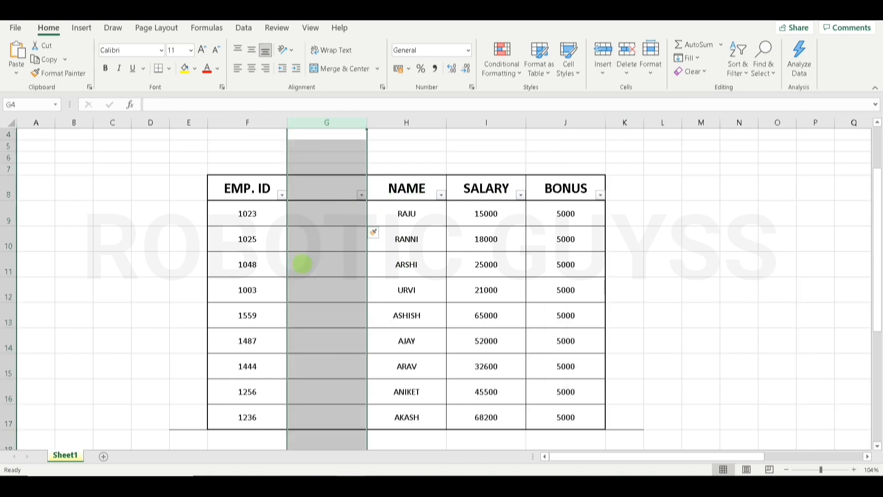
{"action": "key", "text": "ctrl+z"}
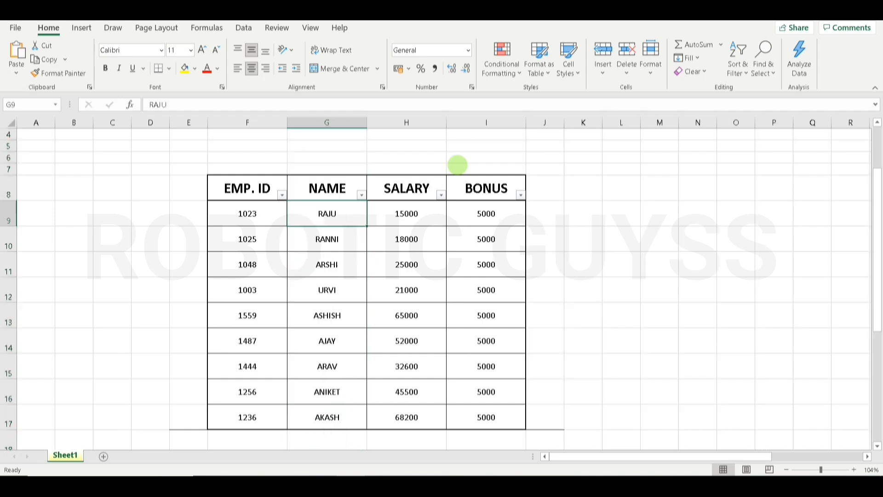
- Add a new blank worksheet, Sheet3, with Insert Sheet
{"action": "left_click", "coordinate": [602, 72]}
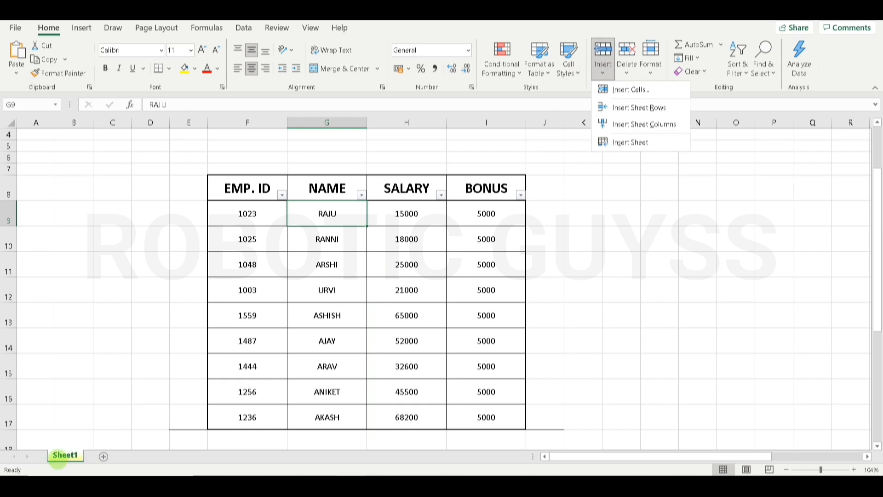
{"action": "left_click", "coordinate": [58, 460]}
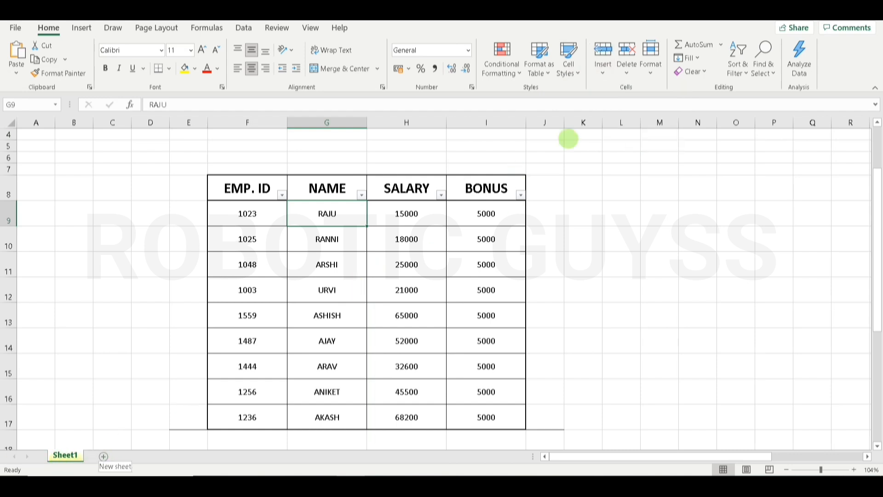
{"action": "left_click", "coordinate": [601, 69]}
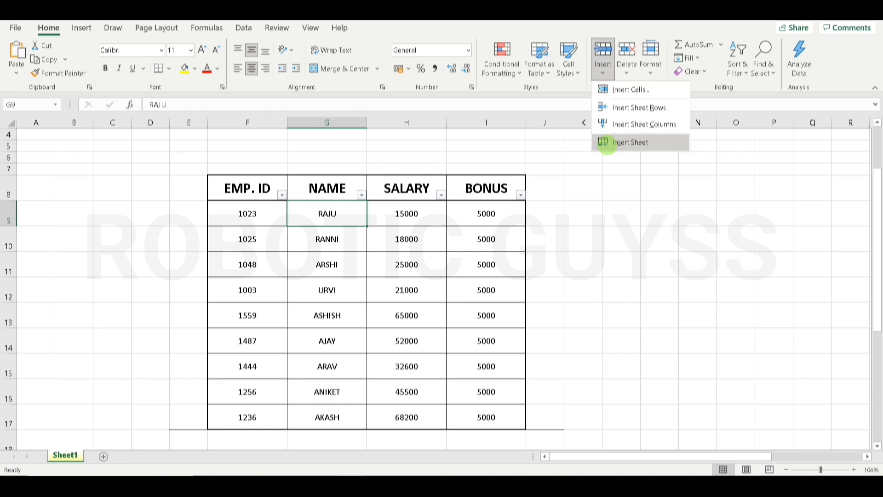
{"action": "left_click", "coordinate": [607, 143]}
- Move between Sheet3 and Sheet1, ending on Sheet1's employee table
{"action": "left_click", "coordinate": [113, 455]}
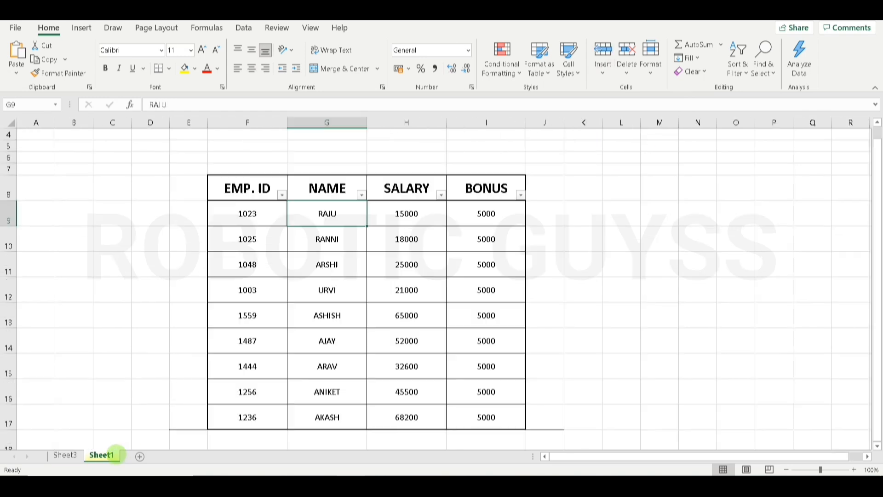
{"action": "left_click", "coordinate": [66, 455]}
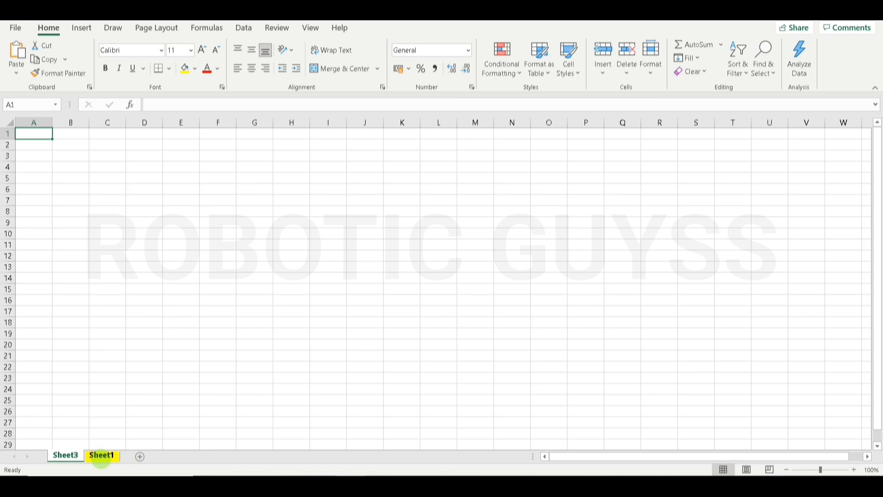
{"action": "left_click", "coordinate": [102, 456]}
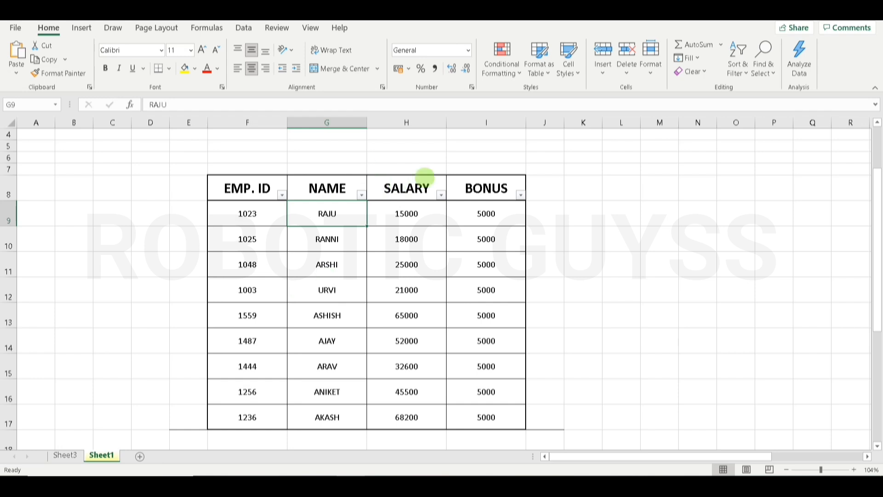
- Delete RAJU's cell G9 with Shift cells left chosen in Delete Cells
{"action": "left_click", "coordinate": [627, 66]}
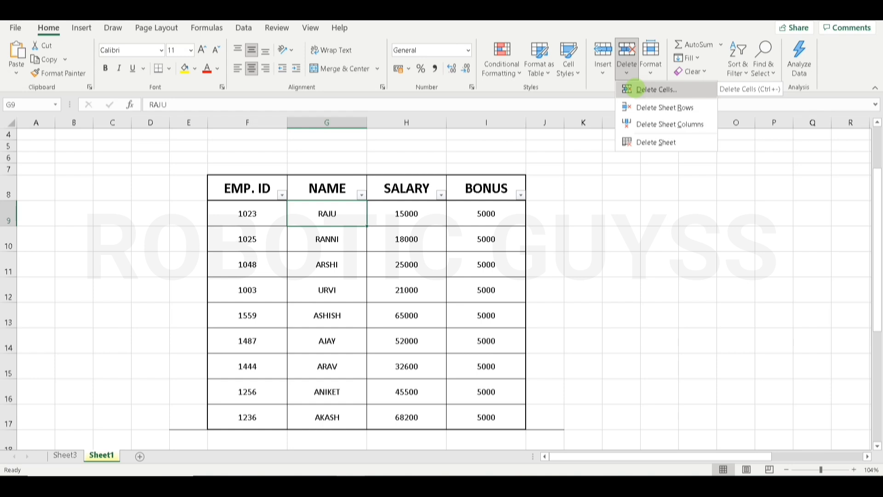
{"action": "left_click", "coordinate": [635, 89]}
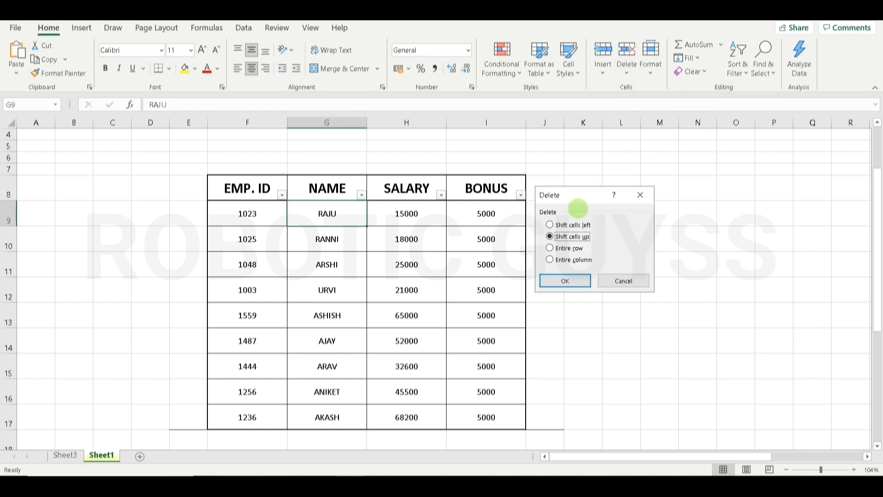
{"action": "left_click", "coordinate": [549, 224]}
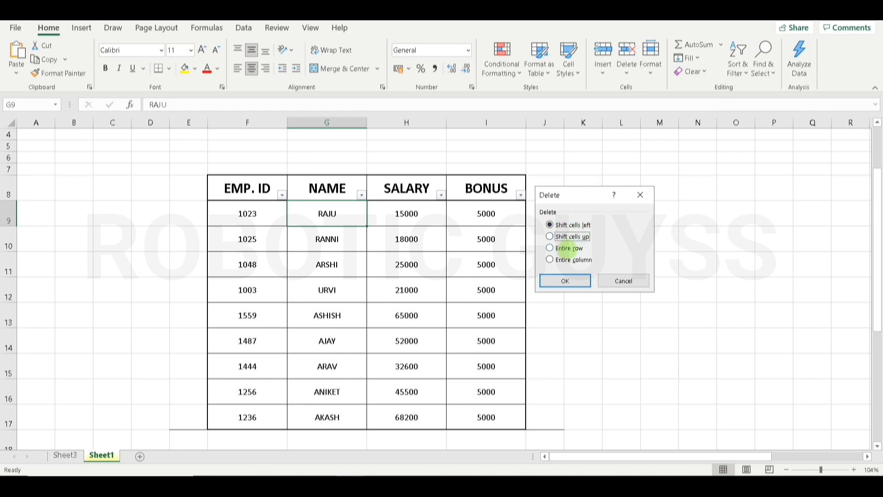
{"action": "left_click", "coordinate": [566, 247]}
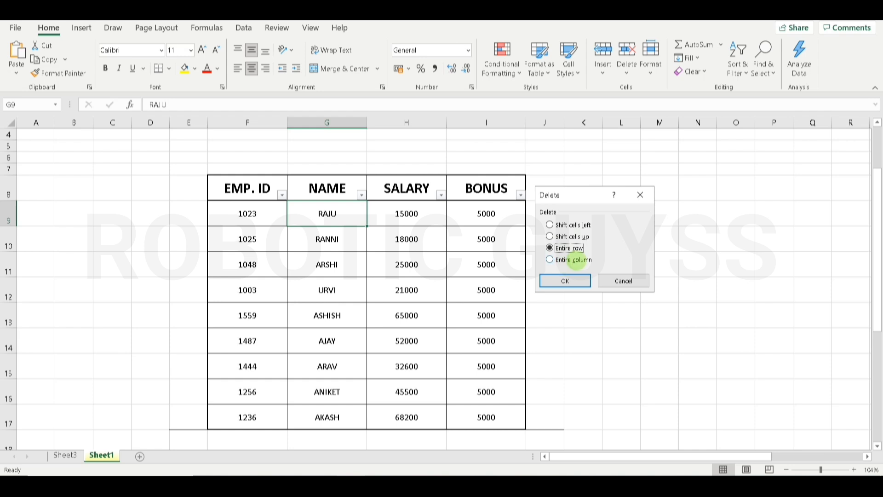
{"action": "left_click", "coordinate": [576, 259]}
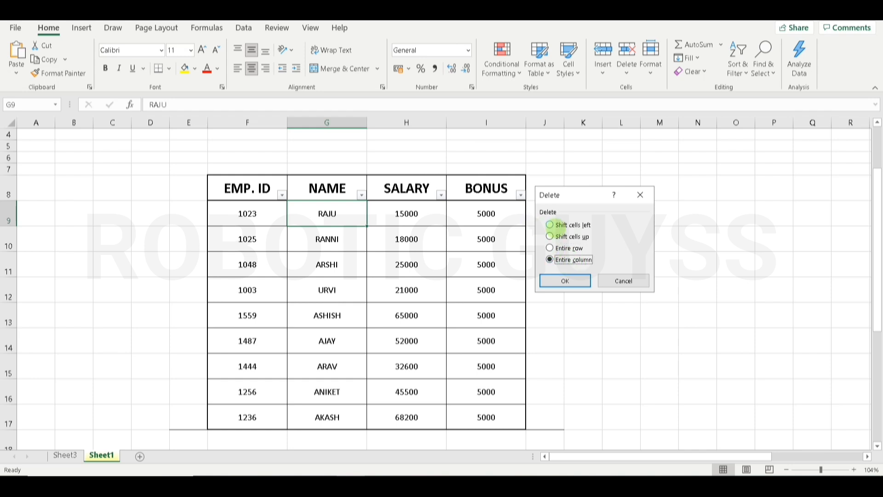
{"action": "left_click", "coordinate": [552, 225]}
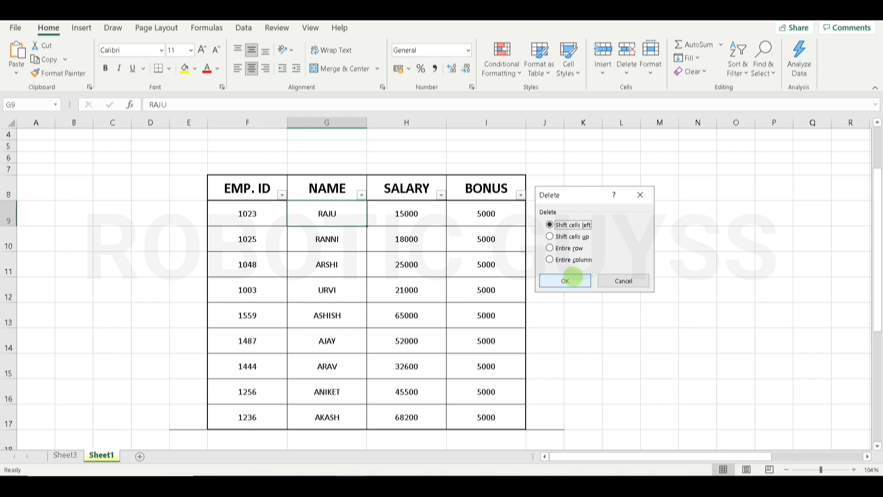
{"action": "left_click", "coordinate": [570, 279]}
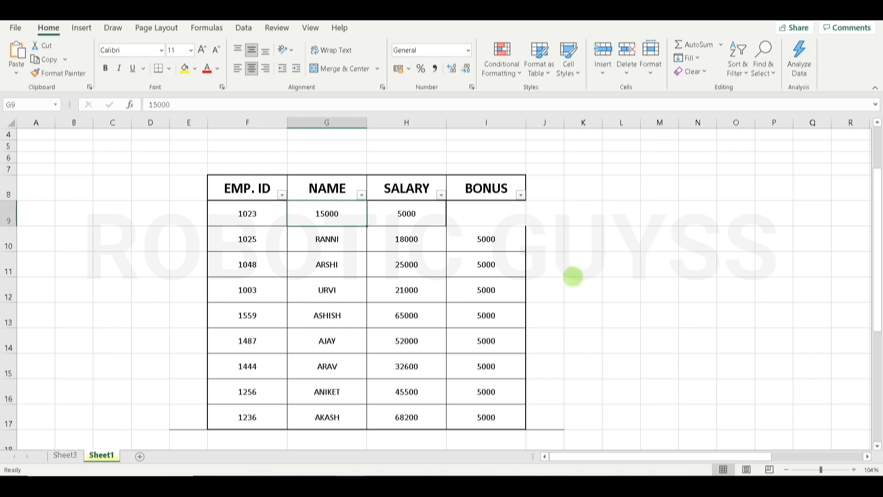
- Undo the left-shift deletion and open the Insert Cells dialog
{"action": "left_click", "coordinate": [501, 216]}
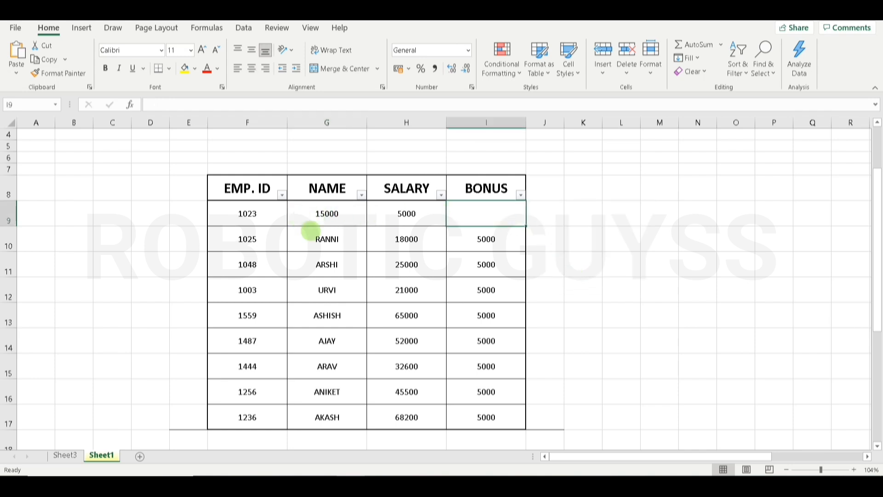
{"action": "key", "text": "ctrl+z"}
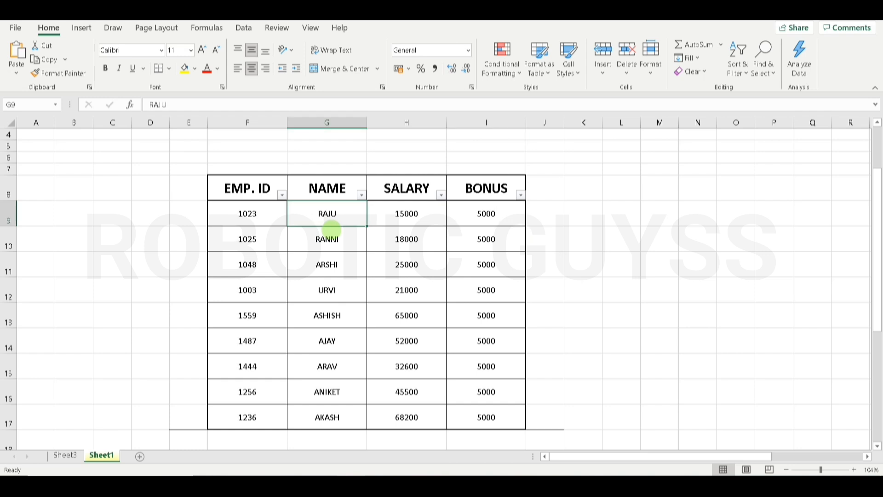
{"action": "left_click", "coordinate": [602, 69]}
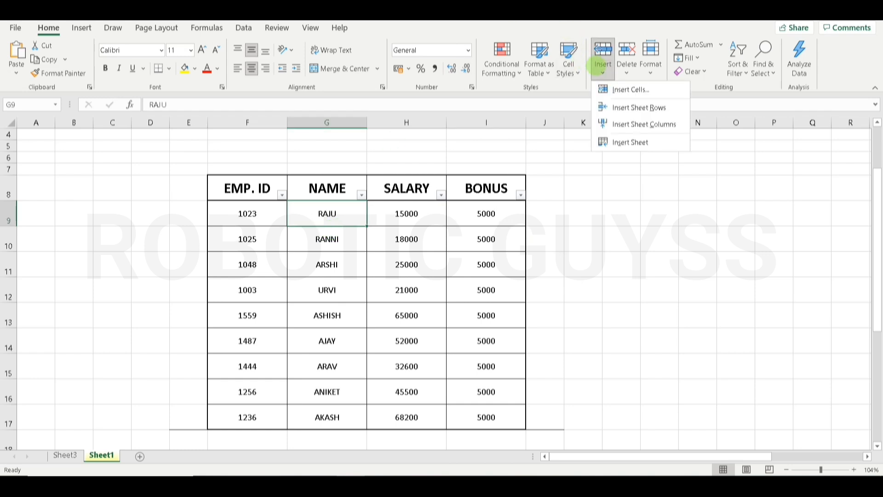
{"action": "left_click", "coordinate": [617, 88]}
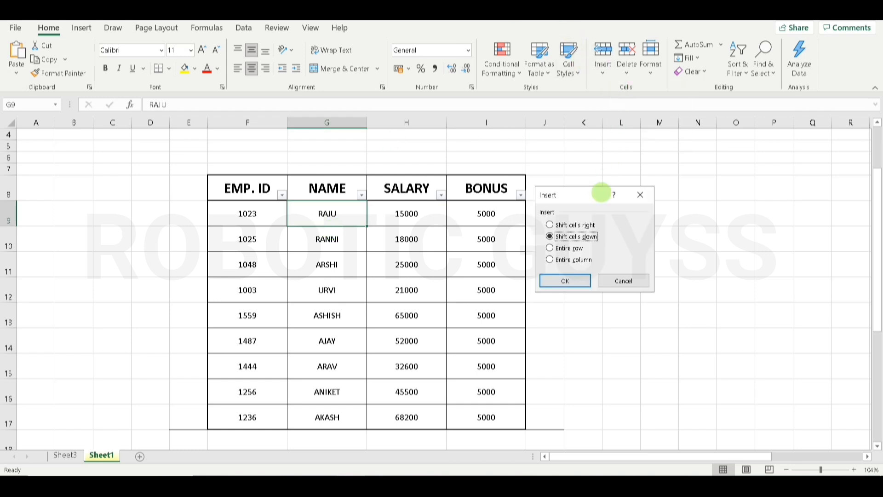
- Close the Insert dialog without inserting, then delete RAJU's name with Shift cells up
{"action": "left_click", "coordinate": [562, 236]}
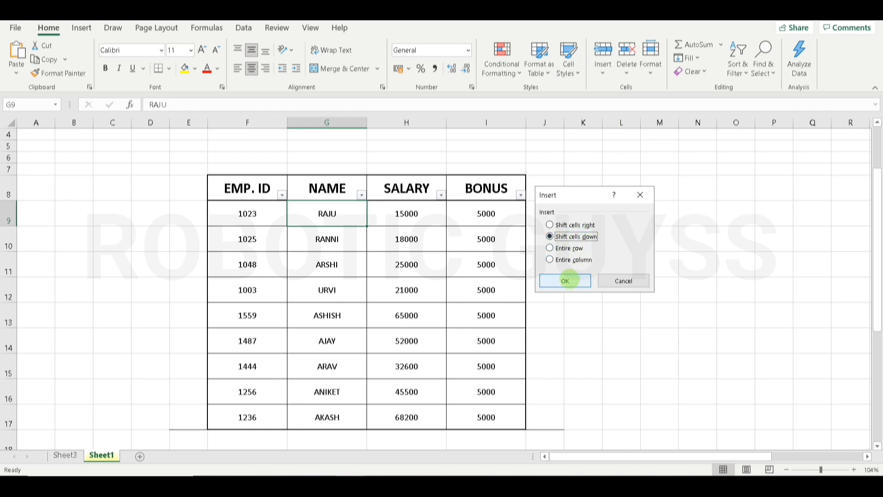
{"action": "left_click", "coordinate": [639, 194]}
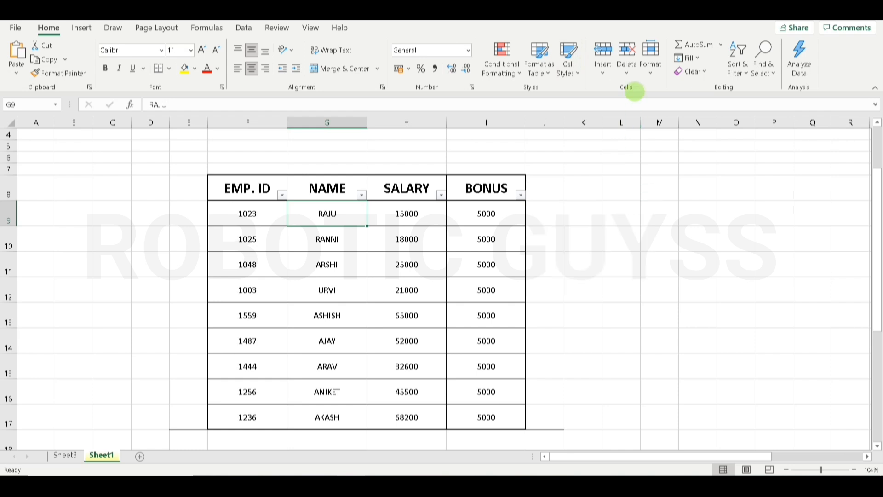
{"action": "left_click", "coordinate": [626, 69]}
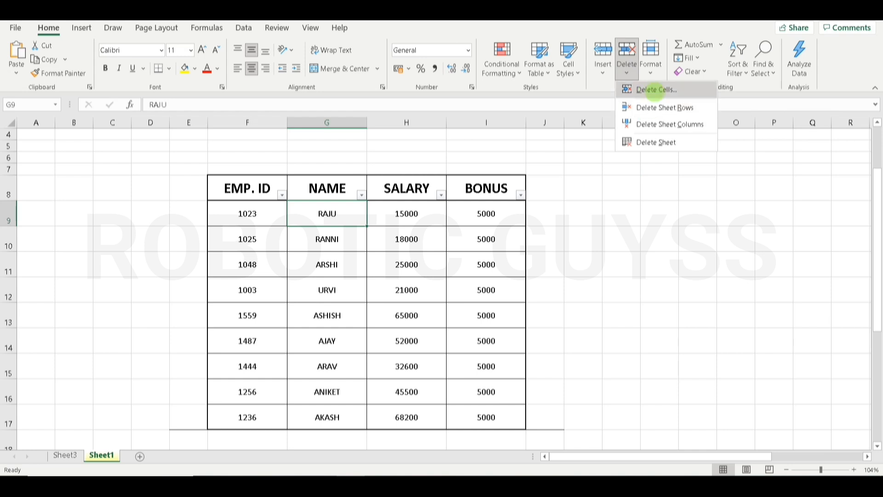
{"action": "left_click", "coordinate": [655, 90]}
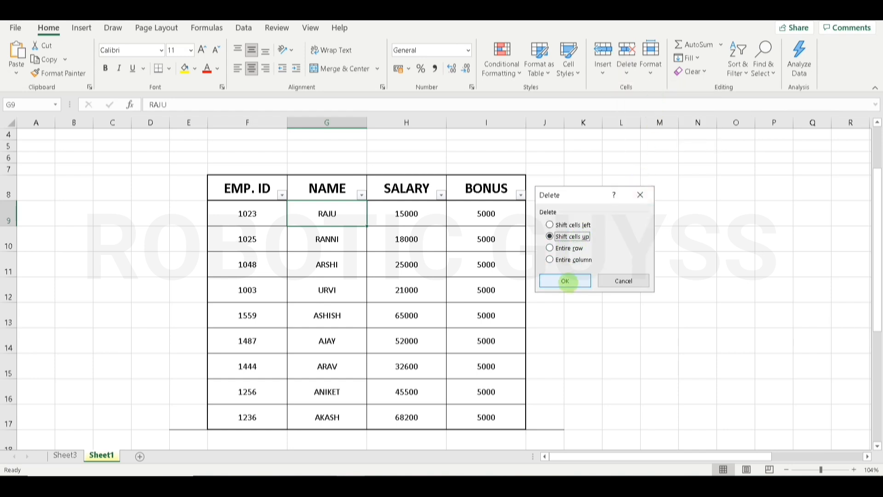
{"action": "left_click", "coordinate": [565, 281]}
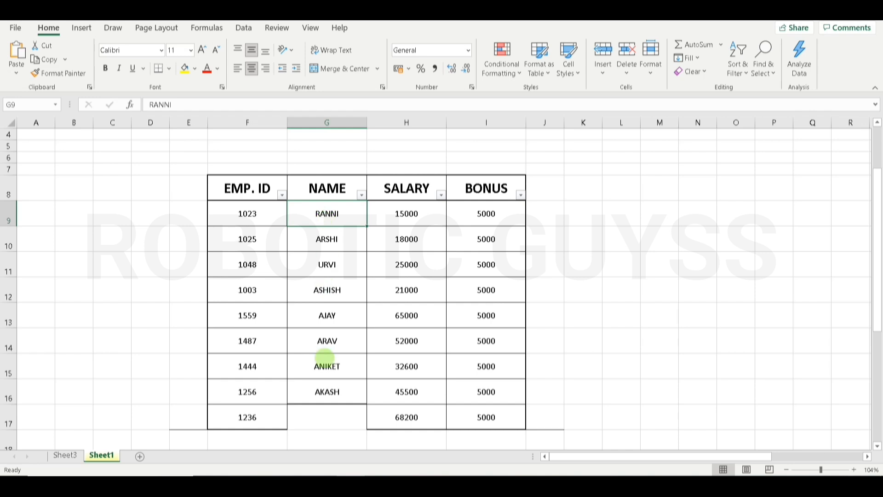
- Check the emptied cell G17, then undo the deletion to restore RAJU's name
{"action": "left_click", "coordinate": [317, 417]}
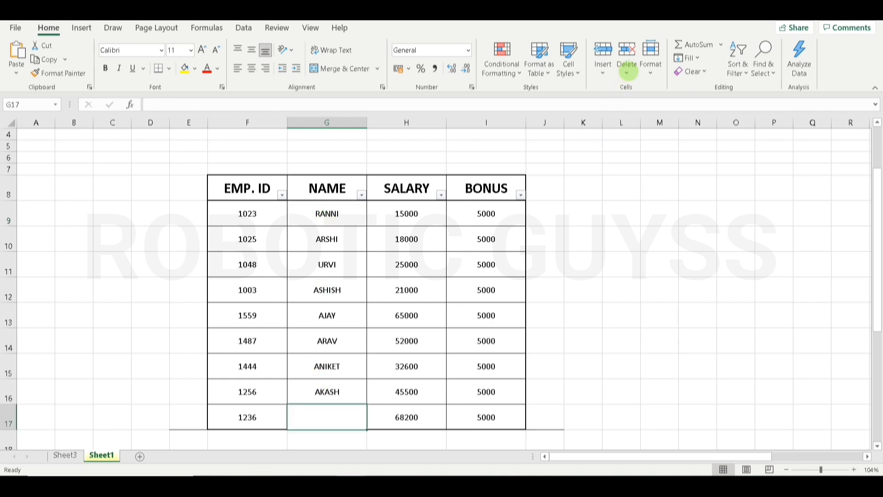
{"action": "left_click", "coordinate": [628, 71]}
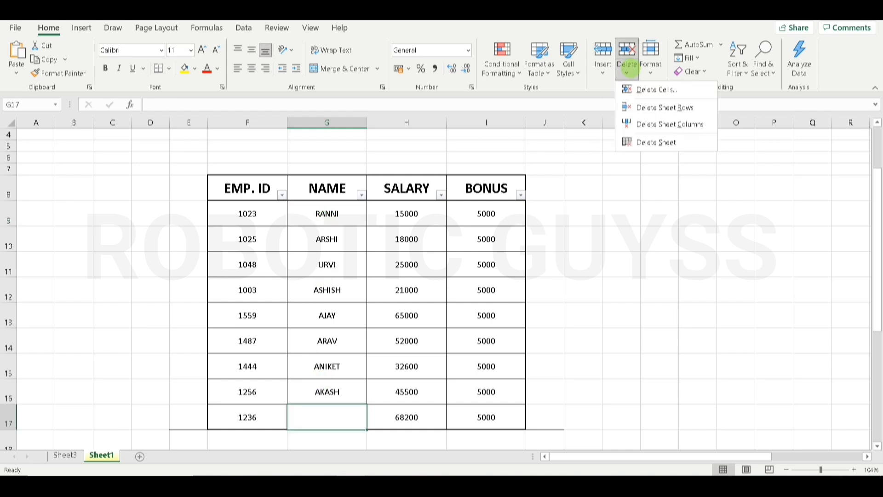
{"action": "left_click", "coordinate": [602, 221]}
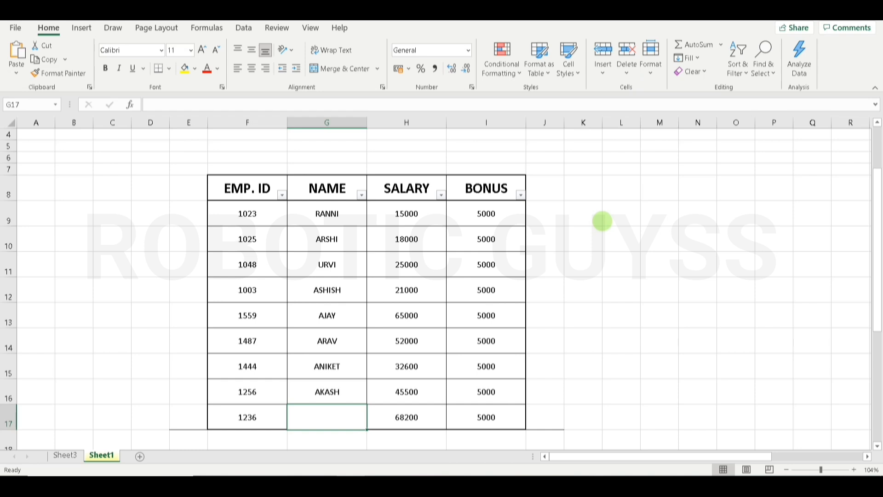
{"action": "key", "text": "ctrl+z"}
- Delete the entire 1023 RAJU row, then undo it
{"action": "left_click", "coordinate": [627, 71]}
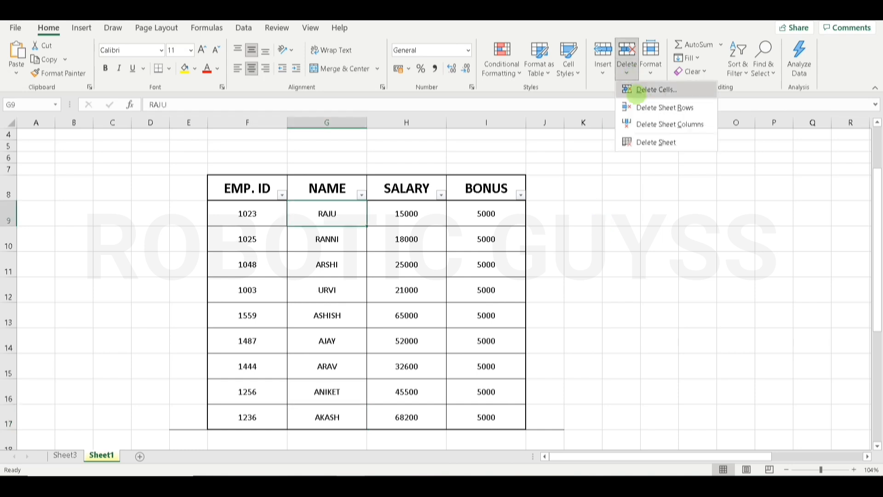
{"action": "left_click", "coordinate": [641, 91]}
{"action": "left_click", "coordinate": [568, 248]}
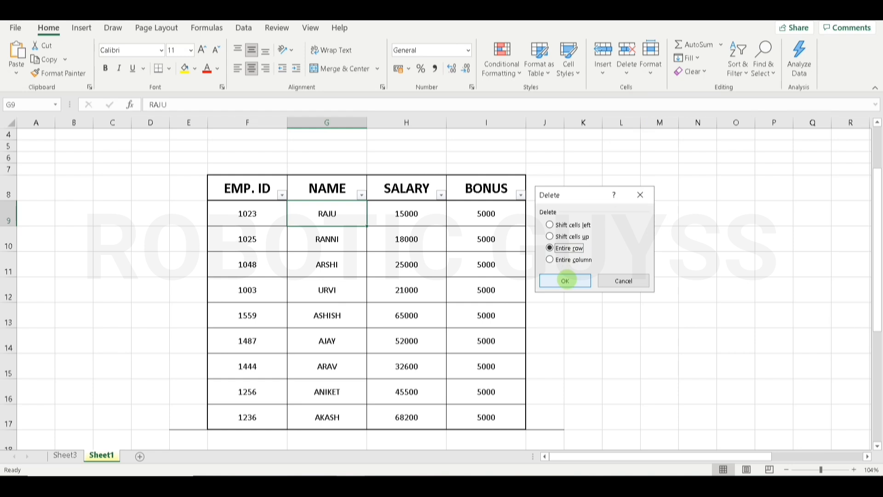
{"action": "left_click", "coordinate": [565, 281]}
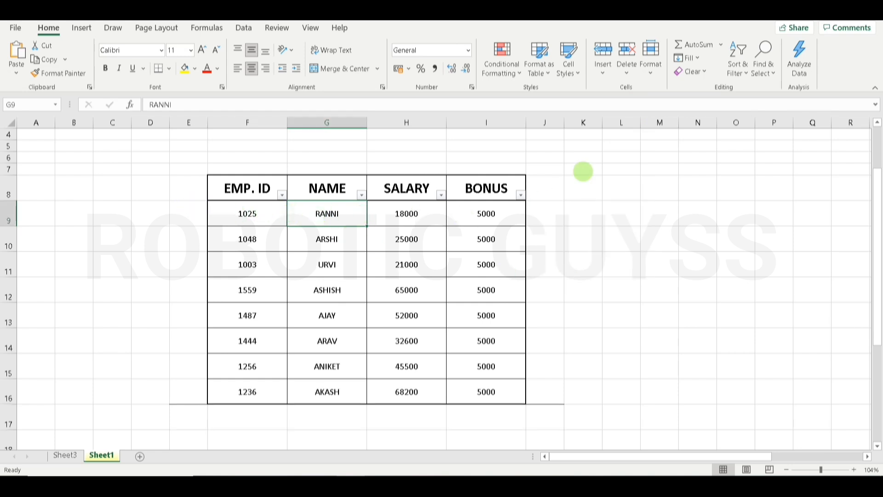
{"action": "key", "text": "ctrl+z"}
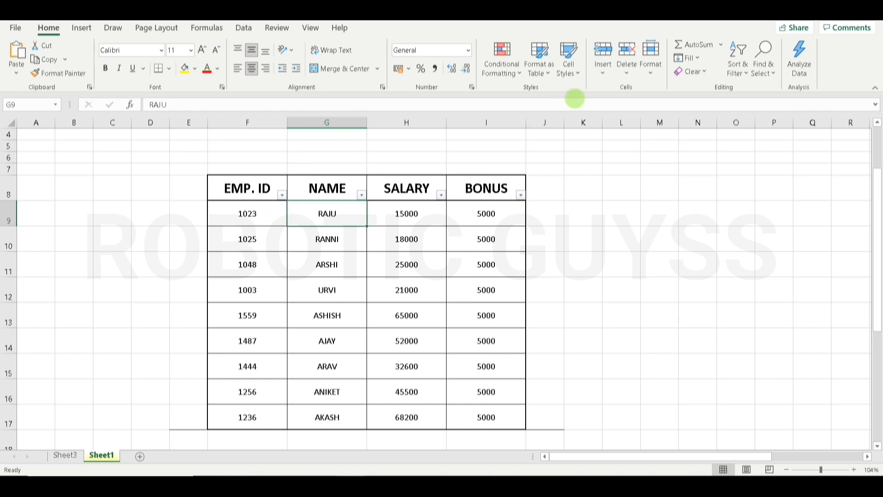
- Delete the entire NAME column, then undo it
{"action": "left_click", "coordinate": [626, 69]}
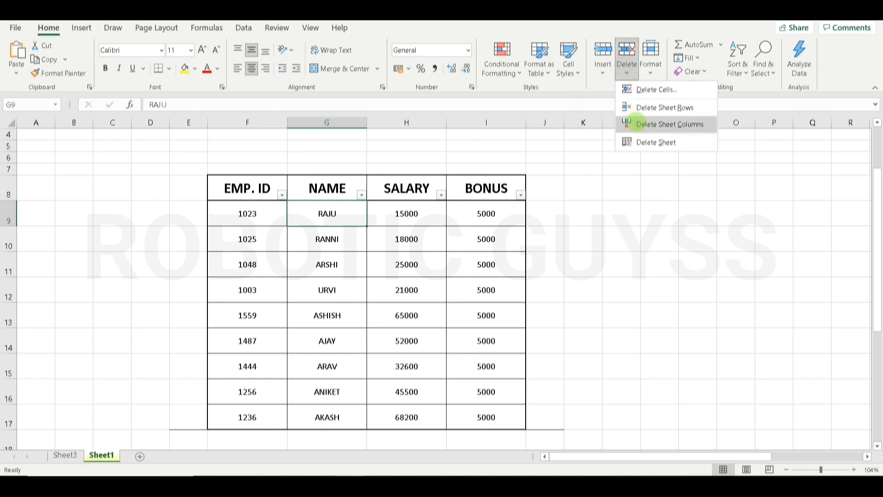
{"action": "left_click", "coordinate": [643, 90]}
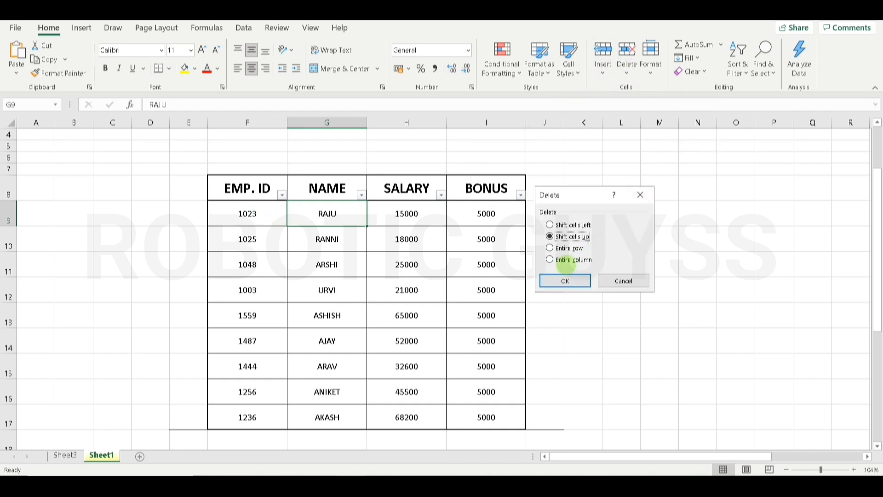
{"action": "left_click", "coordinate": [560, 260]}
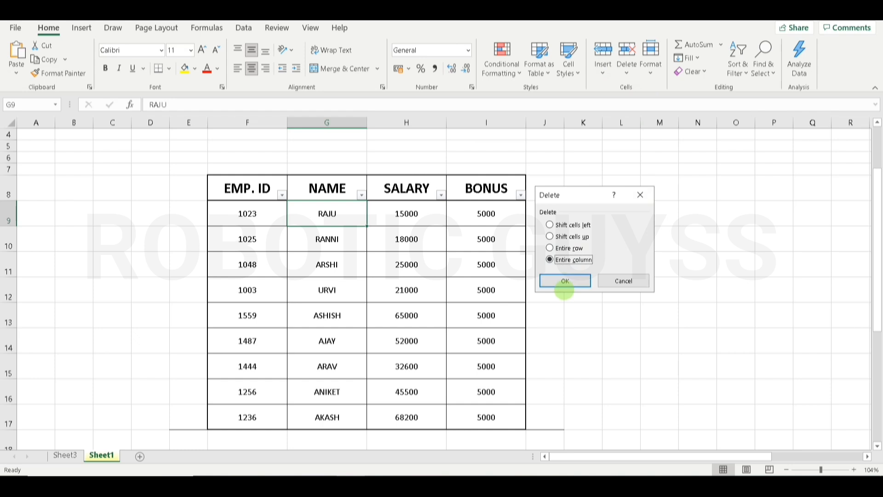
{"action": "left_click", "coordinate": [565, 280]}
{"action": "left_click", "coordinate": [566, 279]}
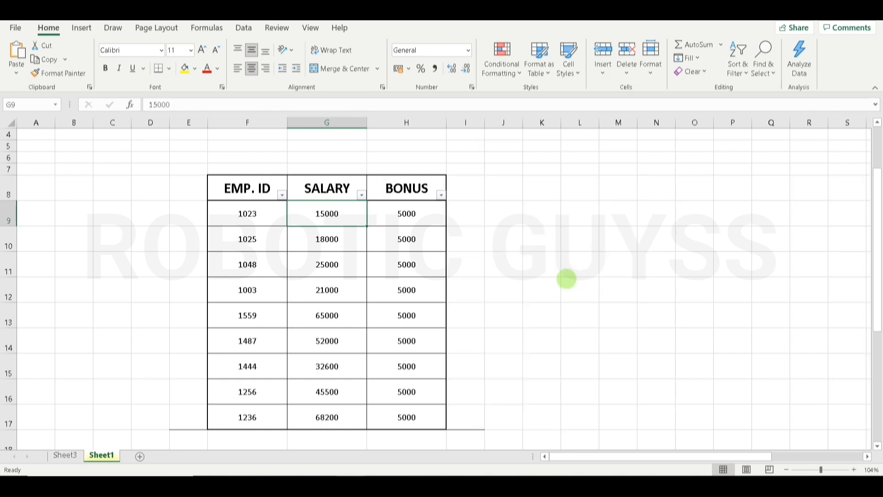
{"action": "key", "text": "ctrl+z"}
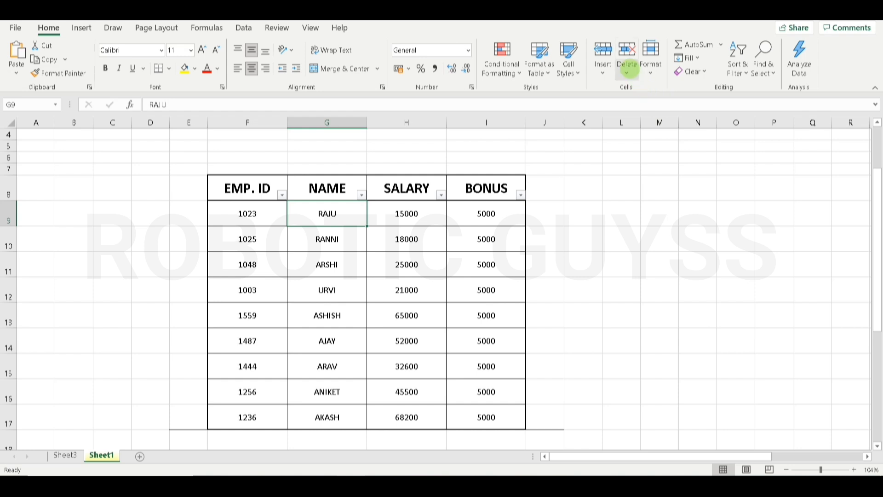
- Open the Delete Cells dialog and close it without deleting anything
{"action": "left_click", "coordinate": [626, 72]}
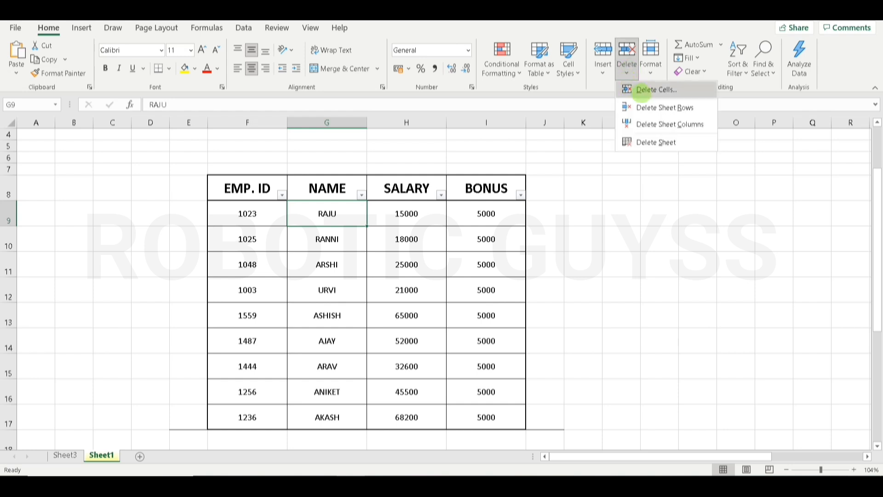
{"action": "left_click", "coordinate": [642, 90]}
{"action": "left_click", "coordinate": [640, 194]}
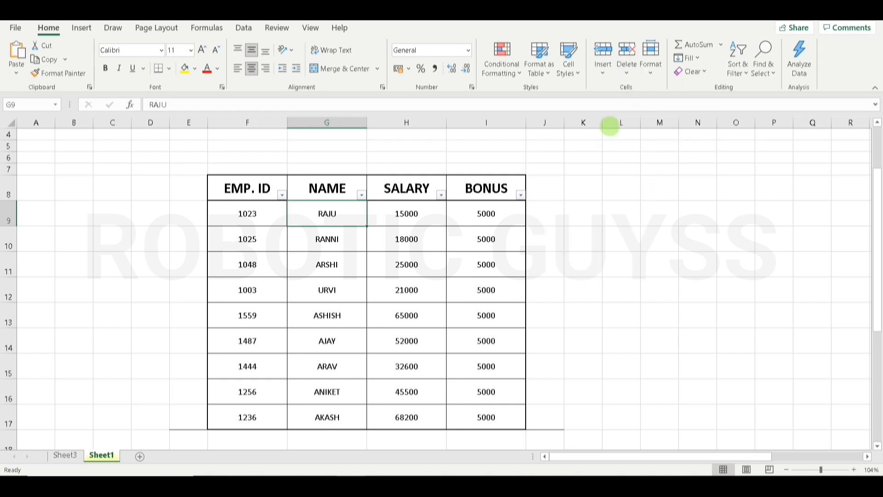
- Try Insert Cells' entire row, entire column and shift-right options, cancel, then show the Delete menu
{"action": "left_click", "coordinate": [603, 72]}
{"action": "left_click", "coordinate": [602, 88]}
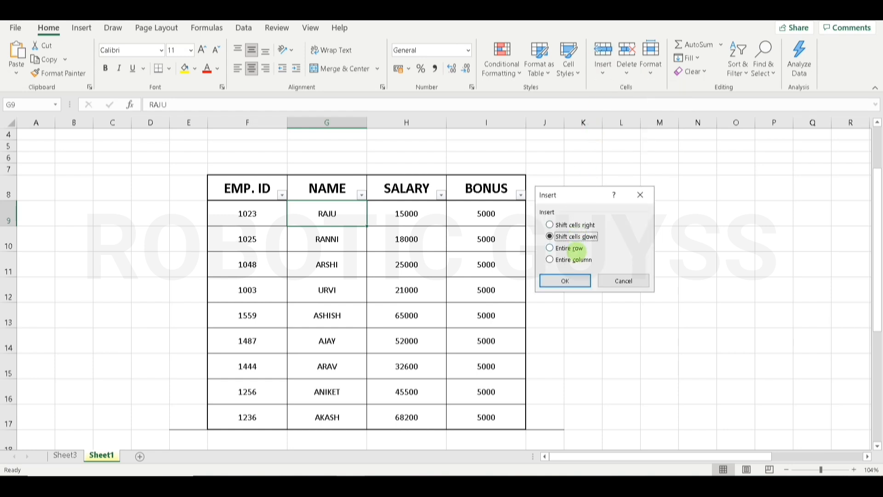
{"action": "left_click", "coordinate": [574, 249]}
{"action": "left_click", "coordinate": [578, 261]}
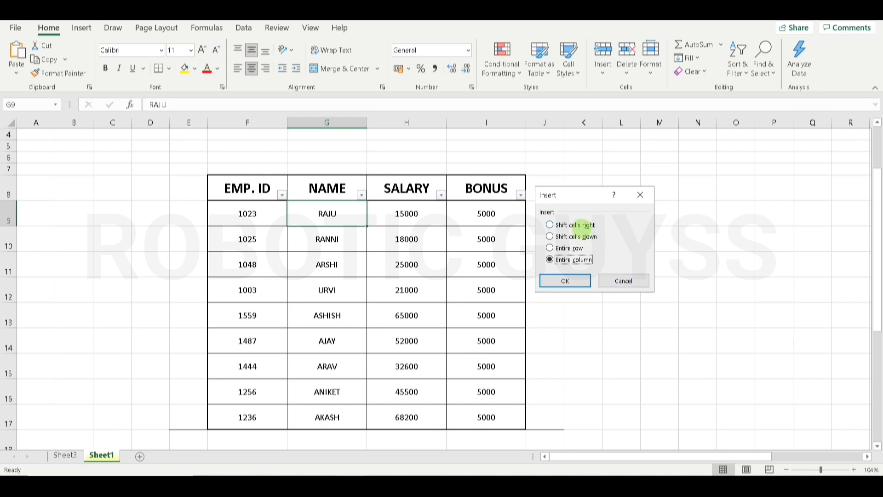
{"action": "left_click", "coordinate": [580, 224]}
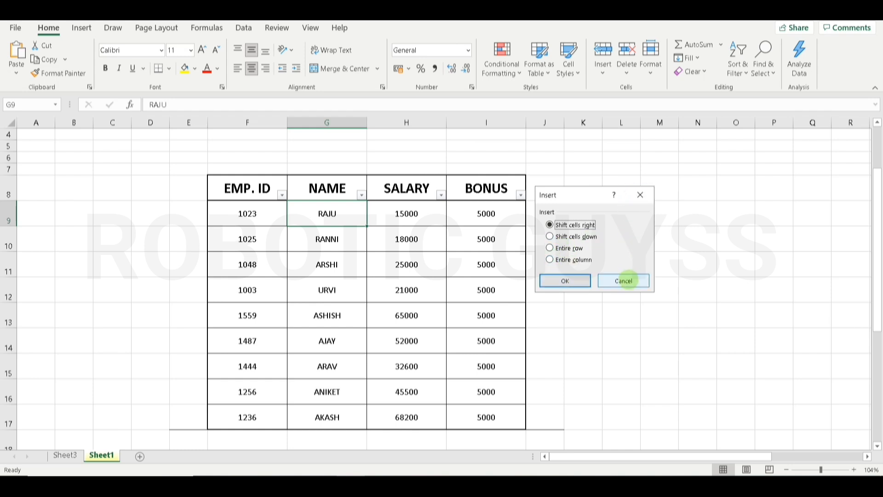
{"action": "left_click", "coordinate": [624, 280]}
{"action": "left_click", "coordinate": [628, 66]}
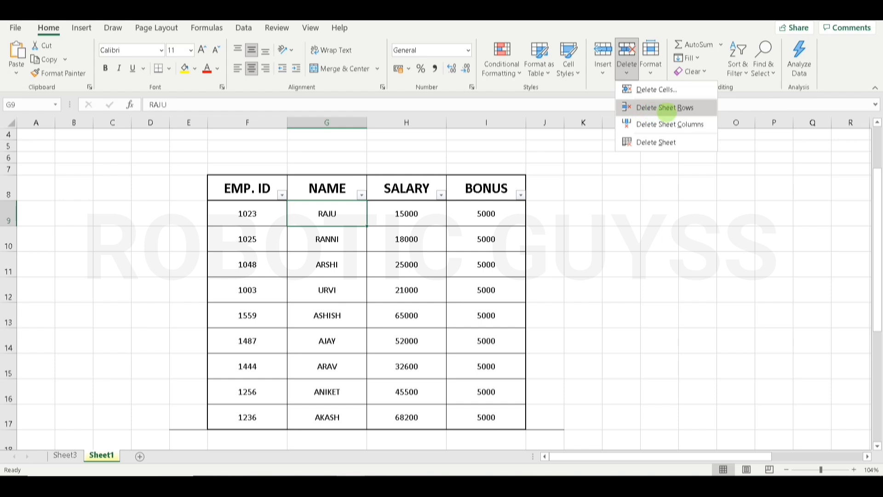
- Try Delete Sheet Rows on RAJU's row and Delete Sheet Columns on NAME, undoing each
{"action": "left_click", "coordinate": [667, 108]}
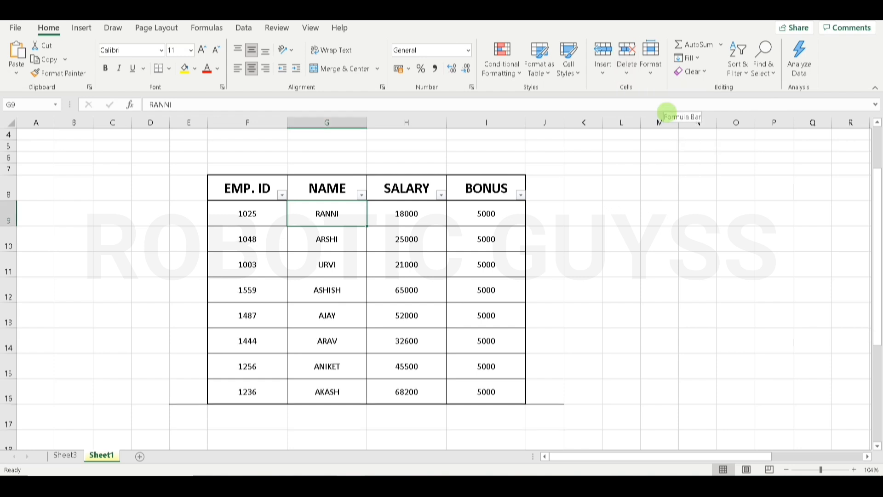
{"action": "key", "text": "ctrl+z"}
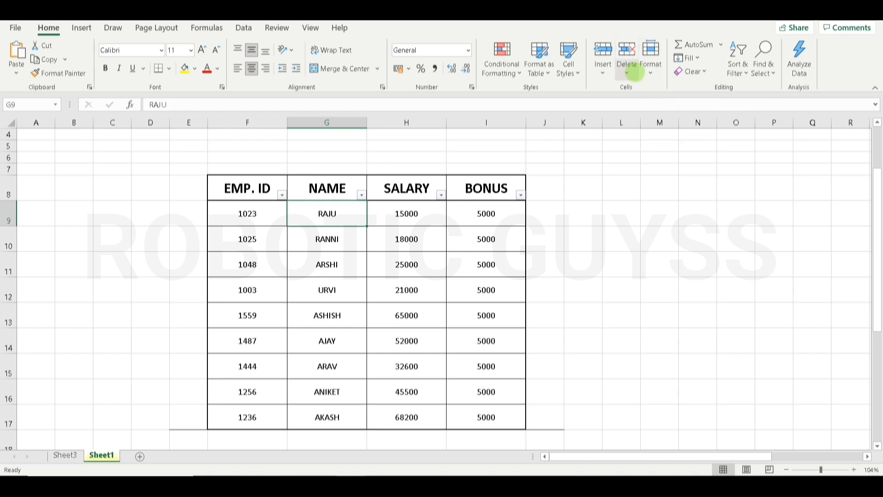
{"action": "left_click", "coordinate": [629, 69]}
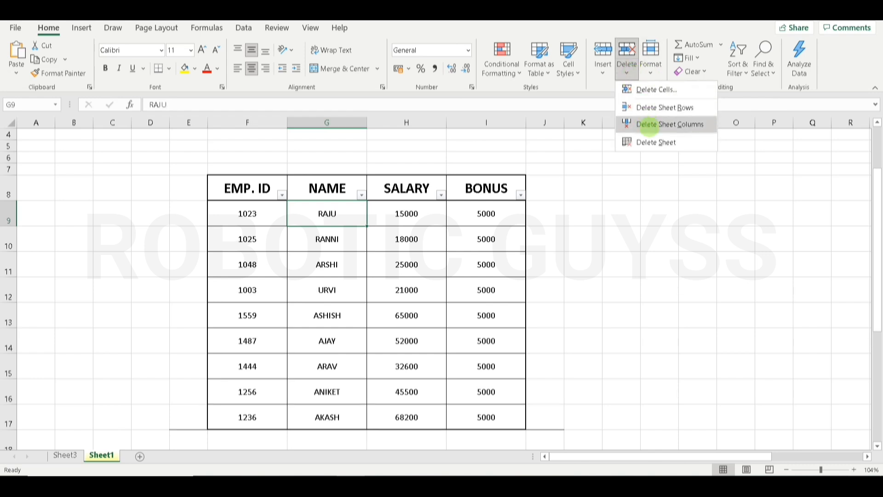
{"action": "left_click", "coordinate": [649, 125]}
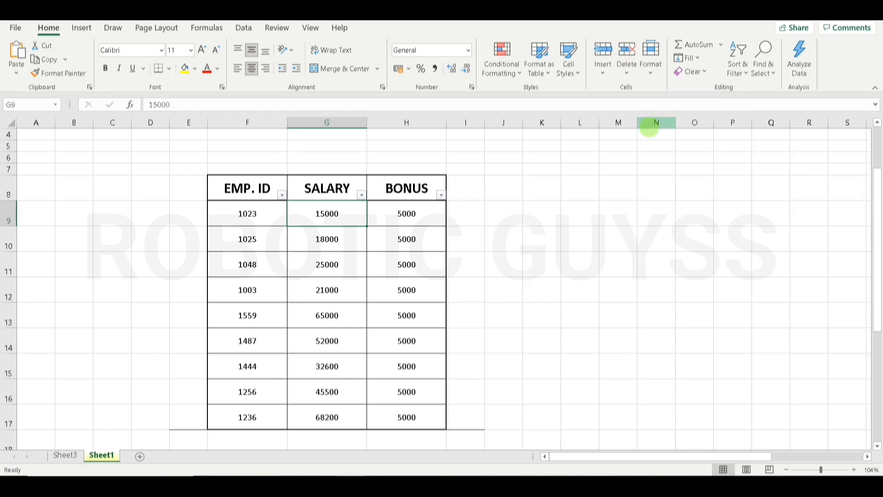
{"action": "key", "text": "ctrl+z"}
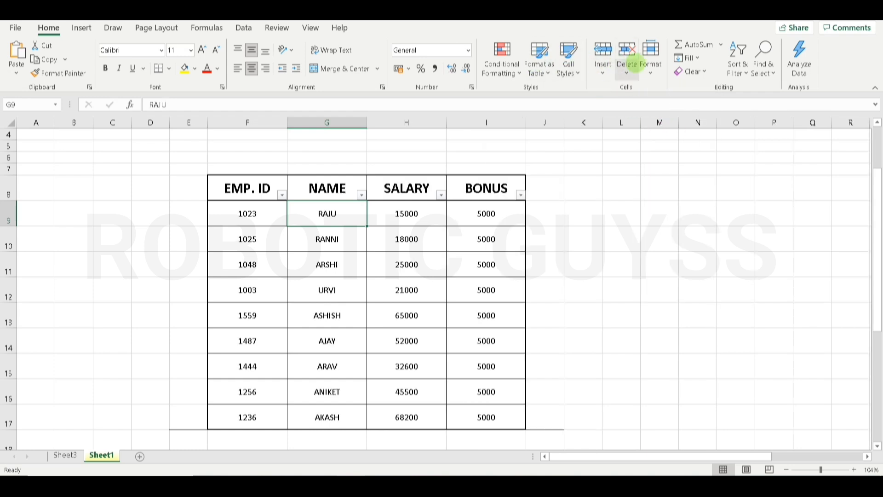
- Switch to the empty Sheet3 and delete it with Delete Sheet
{"action": "left_click", "coordinate": [628, 65]}
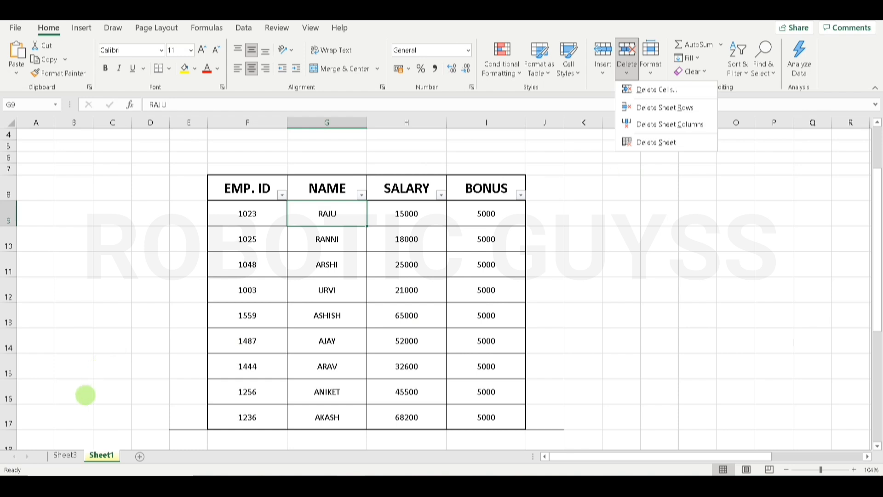
{"action": "left_click", "coordinate": [65, 455]}
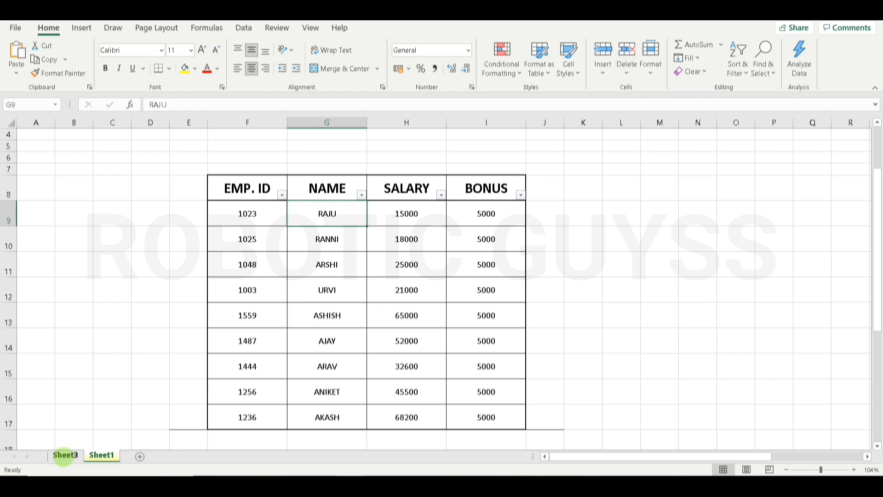
{"action": "left_click", "coordinate": [64, 456]}
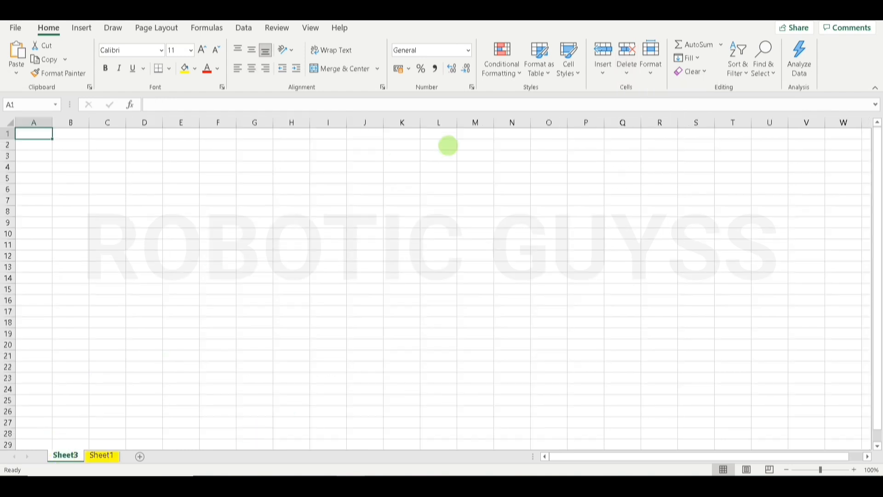
{"action": "left_click", "coordinate": [627, 70]}
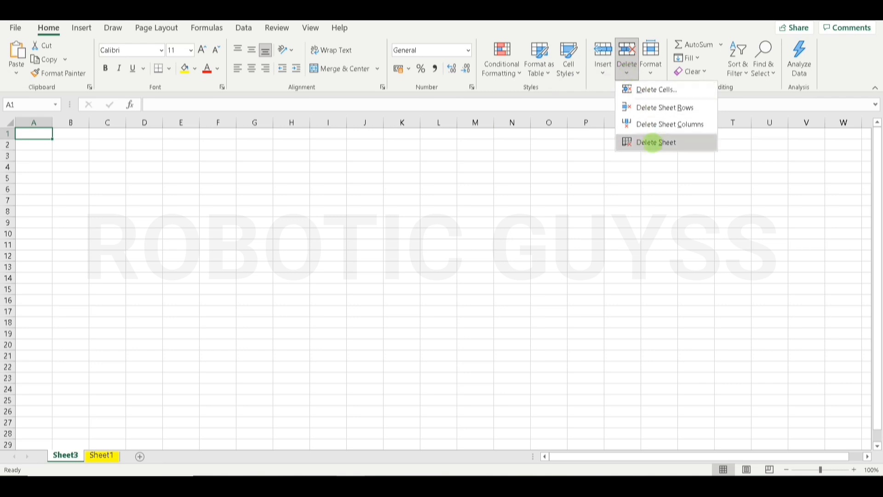
{"action": "left_click", "coordinate": [653, 142]}
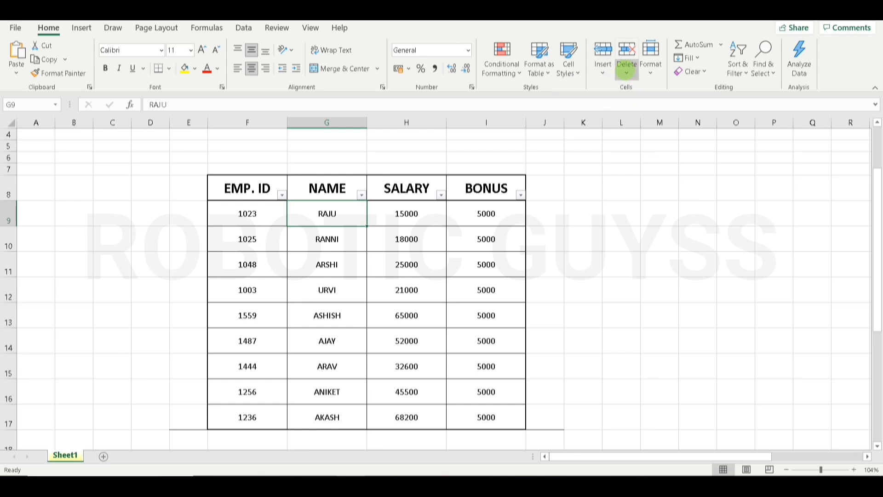
{"action": "left_click", "coordinate": [626, 69]}
{"action": "left_click", "coordinate": [602, 69]}
{"action": "left_click", "coordinate": [602, 69]}
{"action": "left_click", "coordinate": [626, 69]}
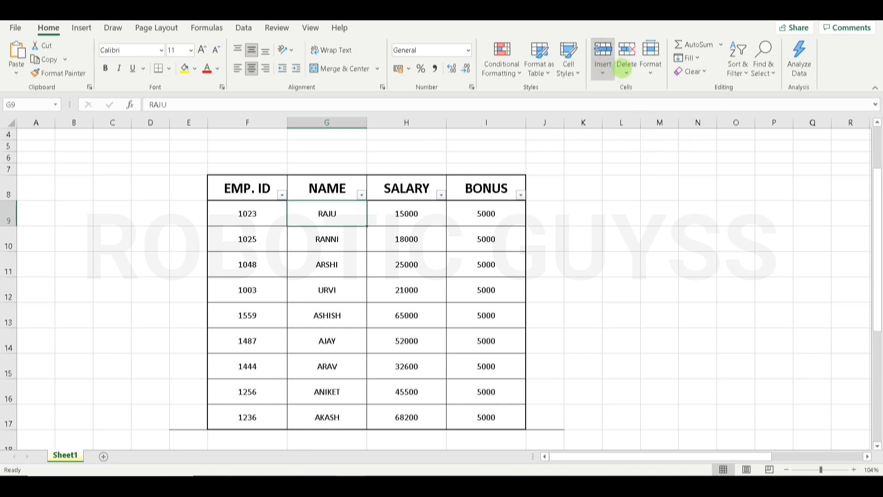
{"action": "left_click", "coordinate": [626, 69]}
{"action": "left_click", "coordinate": [650, 69]}
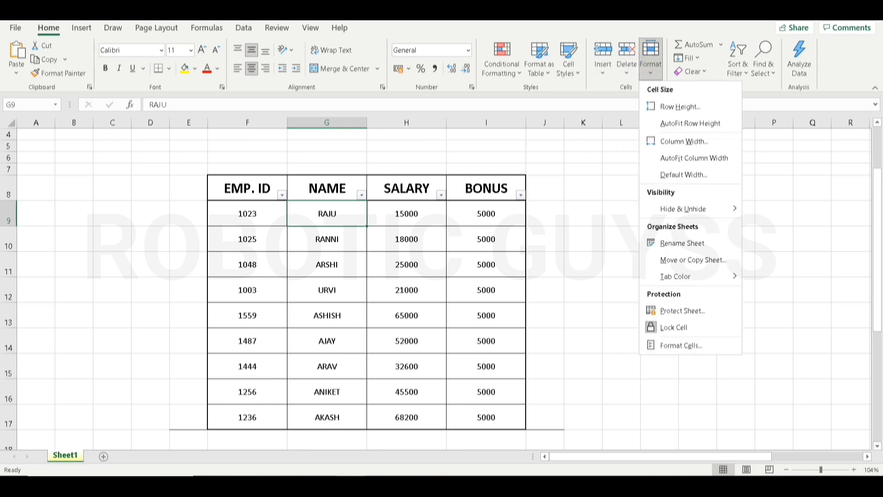
{"action": "left_click", "coordinate": [650, 69]}
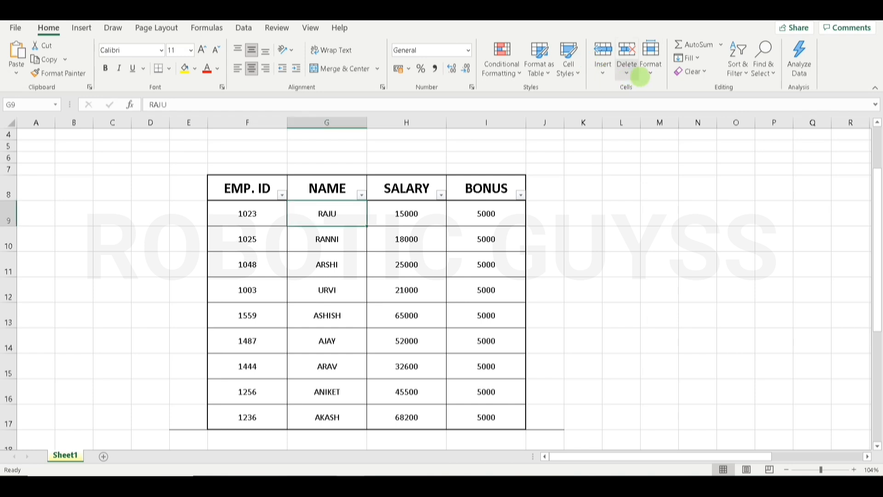
{"action": "left_click", "coordinate": [642, 75]}
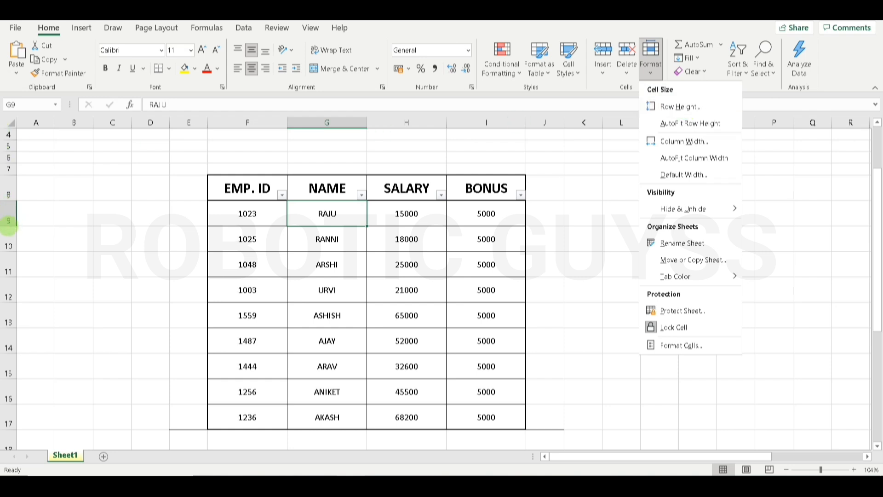
{"action": "left_click", "coordinate": [9, 220]}
{"action": "left_click", "coordinate": [8, 220]}
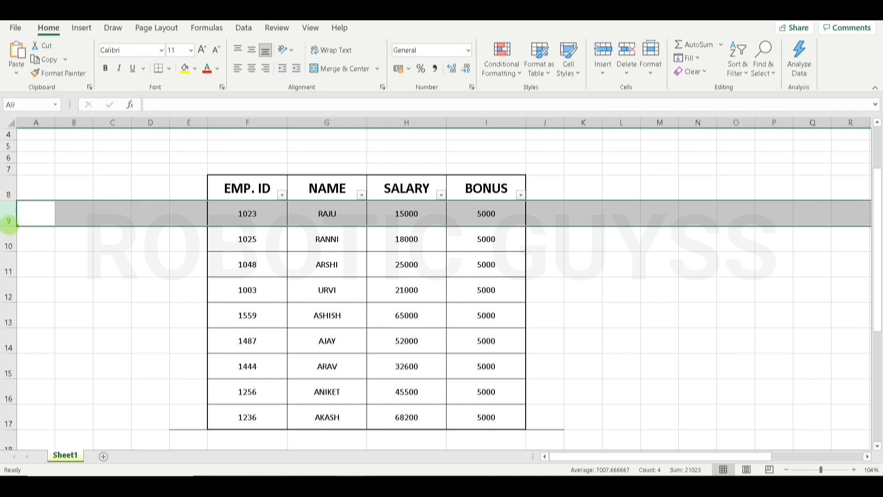
{"action": "left_click_drag", "start_coordinate": [9, 226], "coordinate": [8, 241]}
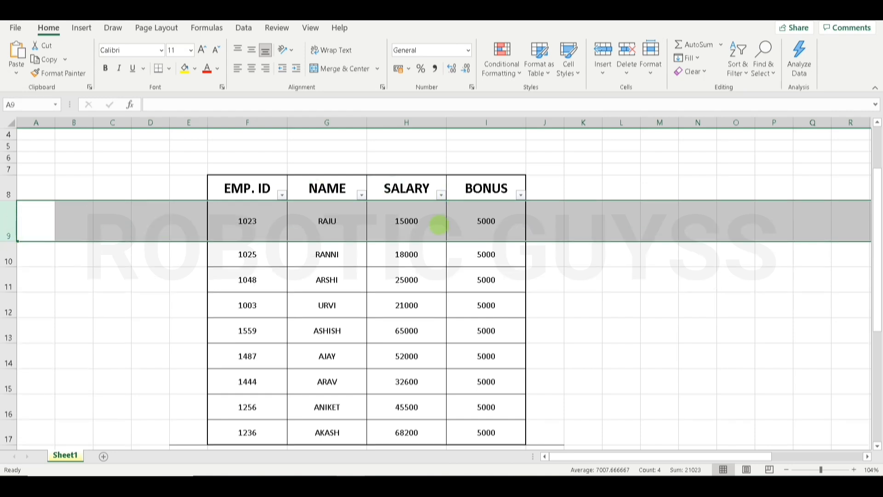
{"action": "key", "text": "ctrl+z"}
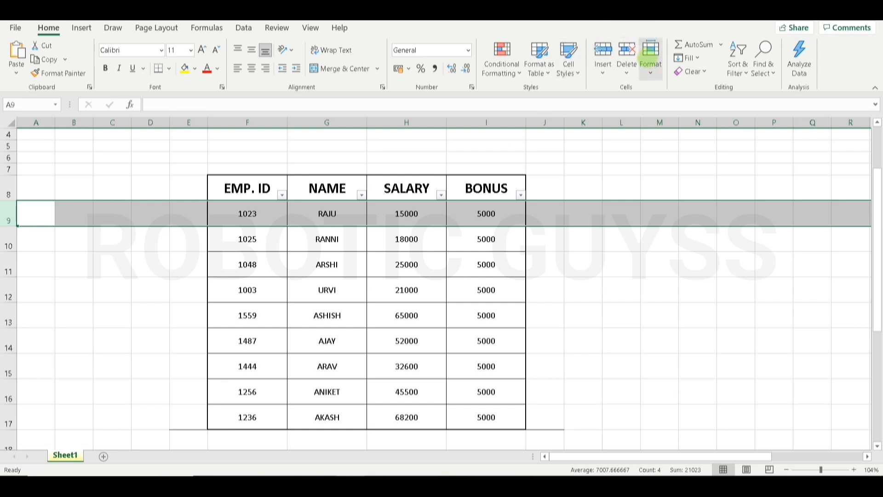
{"action": "left_click", "coordinate": [583, 156]}
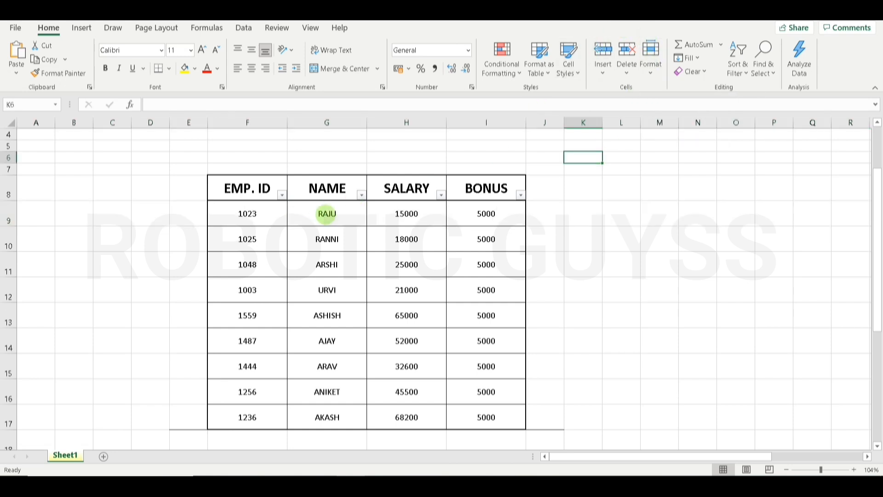
{"action": "left_click", "coordinate": [326, 215]}
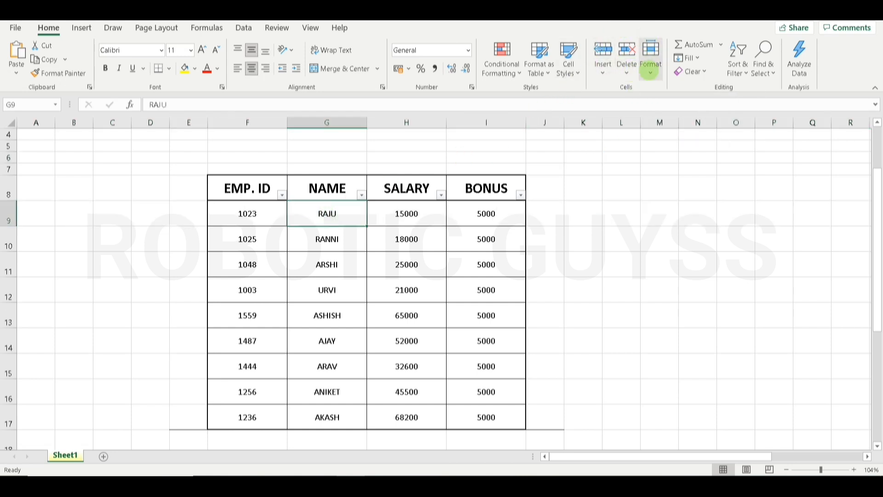
{"action": "left_click", "coordinate": [651, 69]}
{"action": "left_click", "coordinate": [671, 107]}
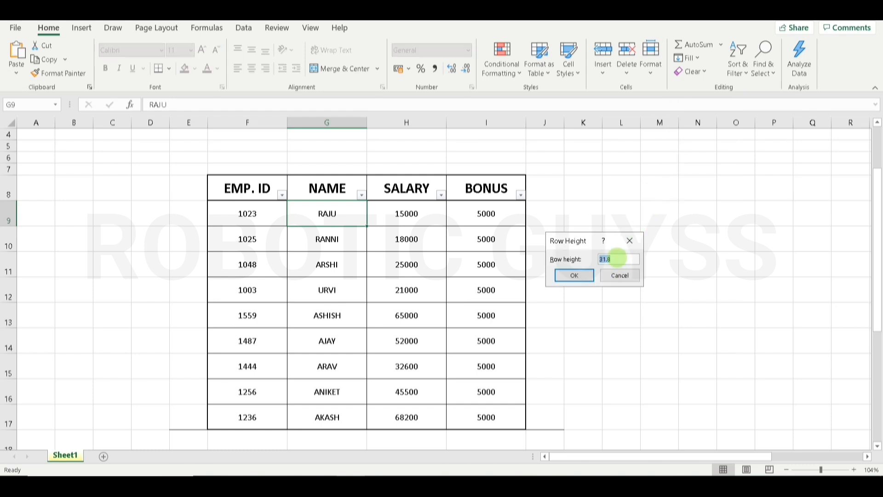
{"action": "type", "text": "49"}
{"action": "key", "text": "Return"}
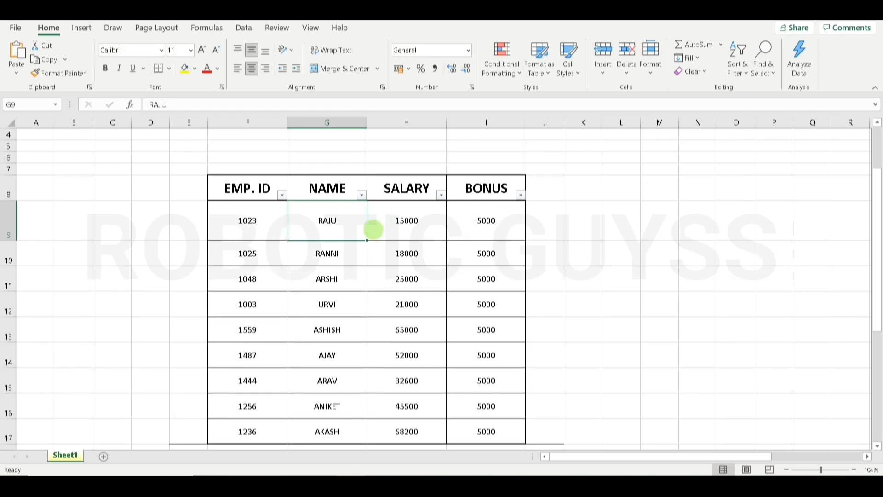
{"action": "key", "text": "ctrl+z"}
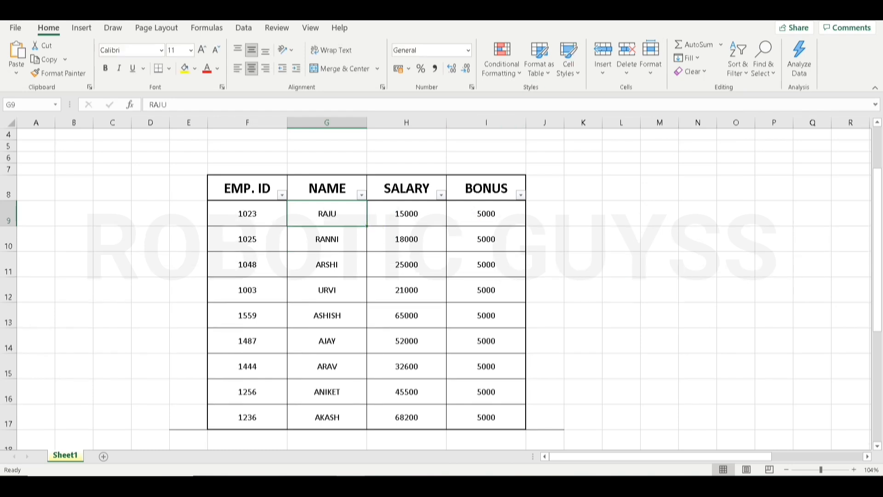
{"action": "left_click", "coordinate": [650, 62]}
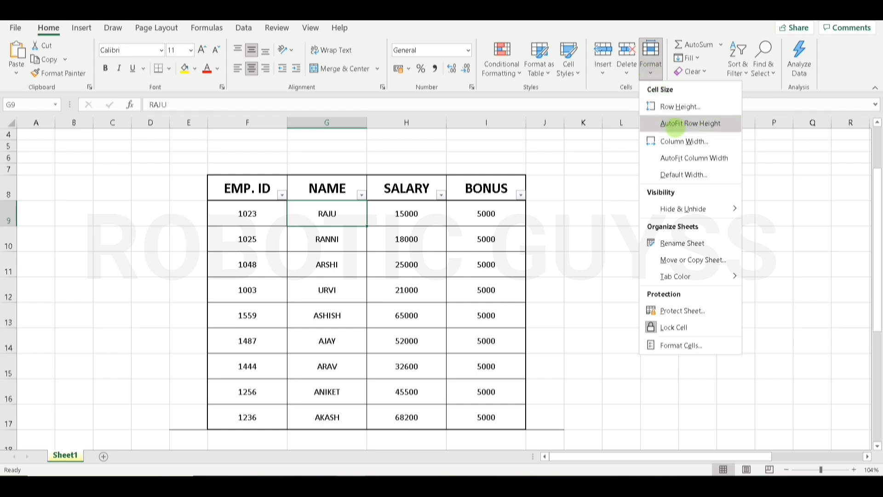
{"action": "left_click", "coordinate": [675, 125]}
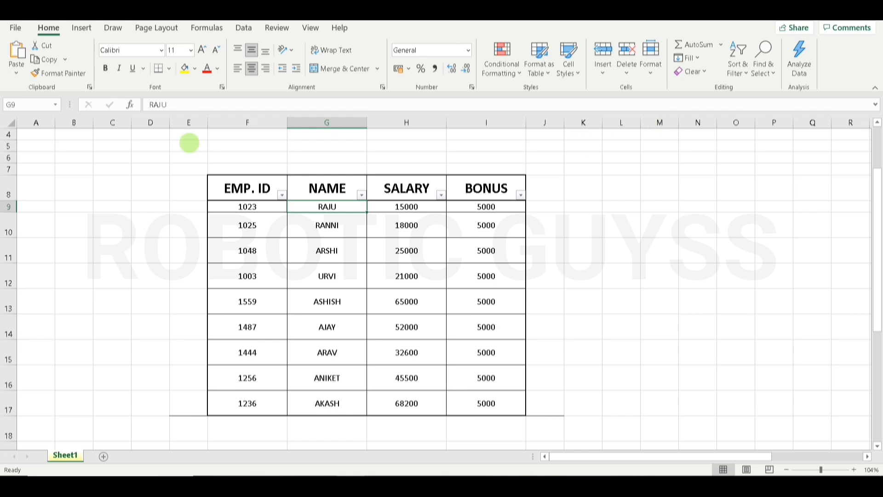
{"action": "left_click", "coordinate": [232, 176], "text": "ctrl"}
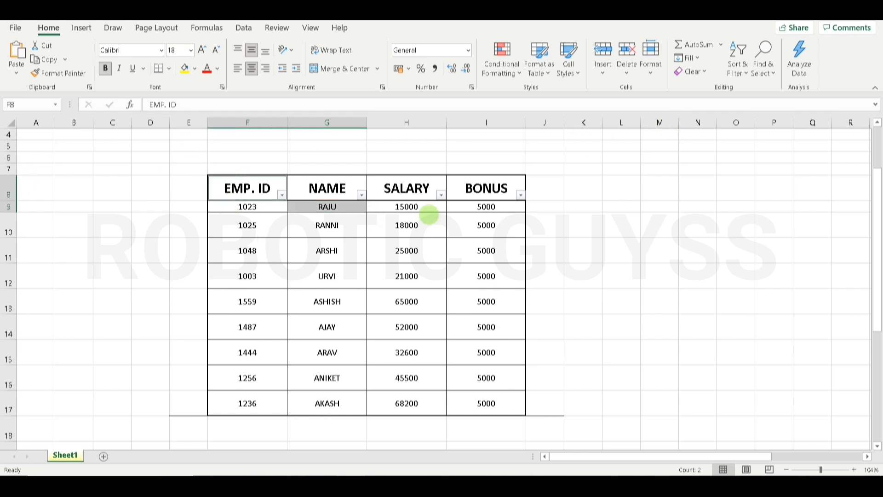
{"action": "key", "text": "ctrl+z"}
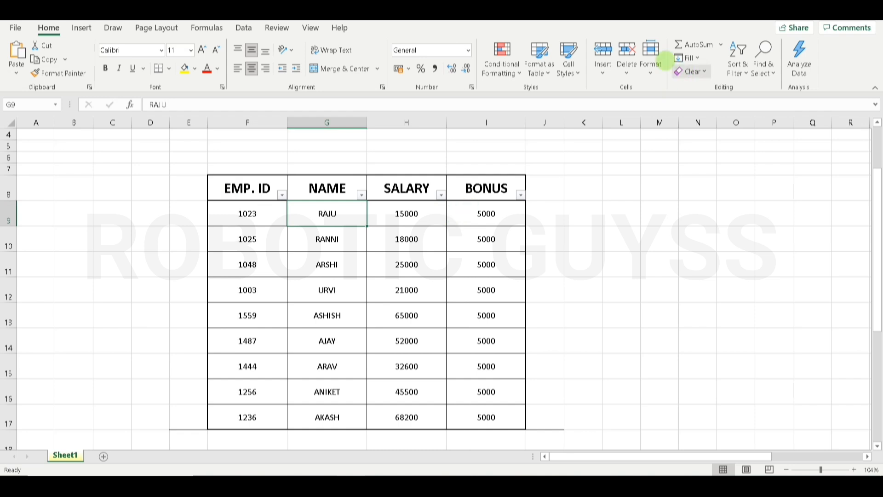
- Set column G's width to 50, then undo back to the earlier width
{"action": "left_click", "coordinate": [651, 57]}
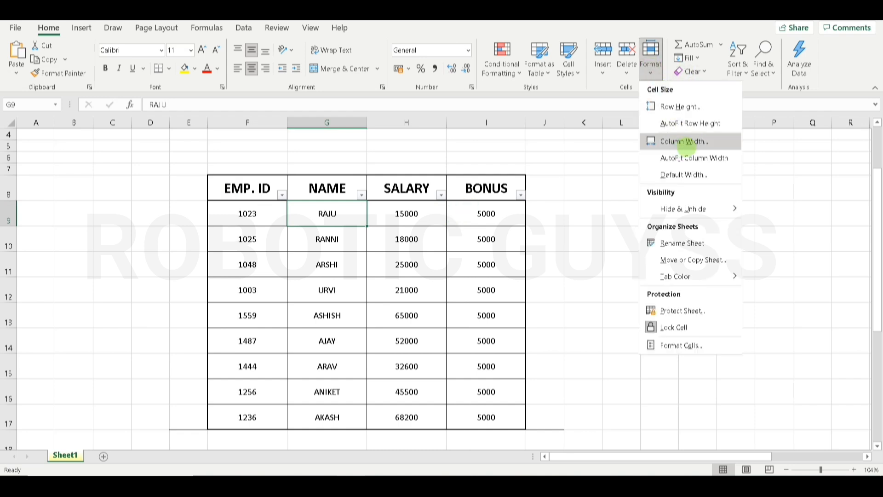
{"action": "left_click", "coordinate": [696, 143]}
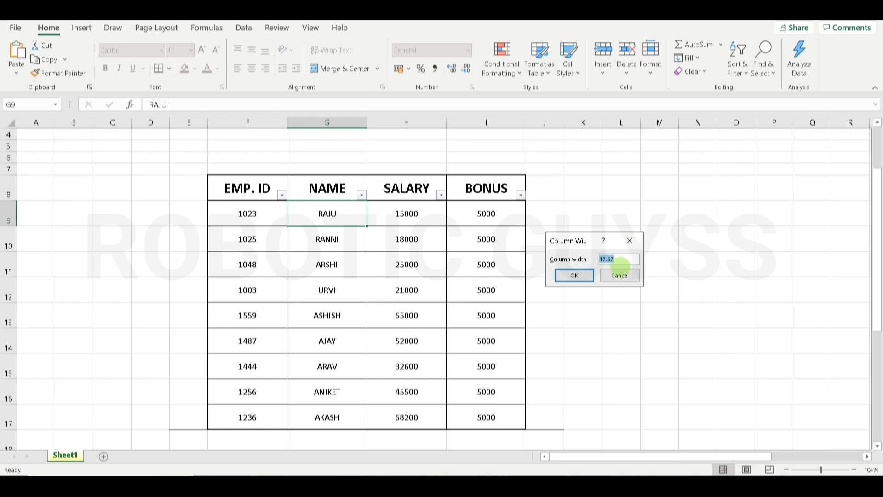
{"action": "type", "text": "50"}
{"action": "key", "text": "Return"}
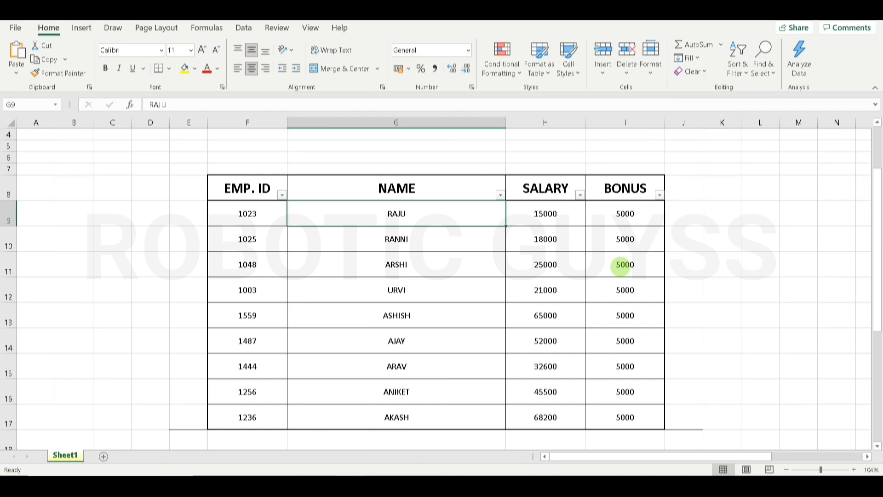
{"action": "key", "text": "ctrl+z"}
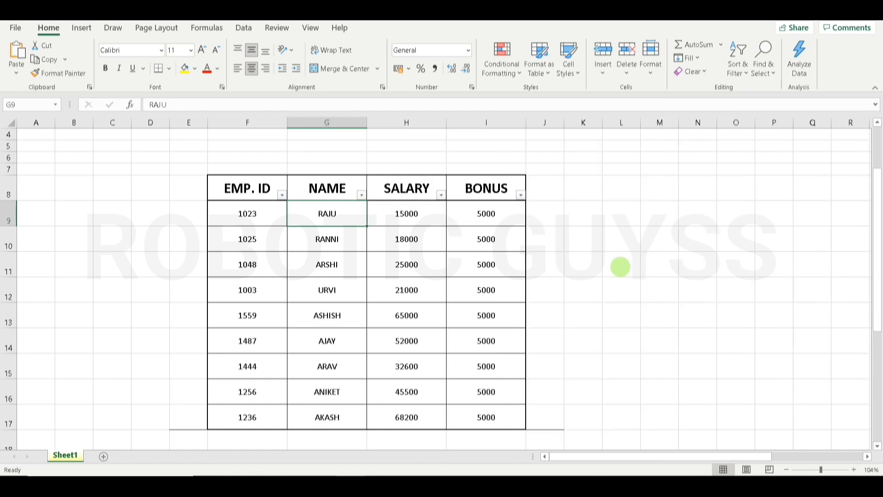
- AutoFit column G's width to its contents, then revert it
{"action": "left_click", "coordinate": [651, 57]}
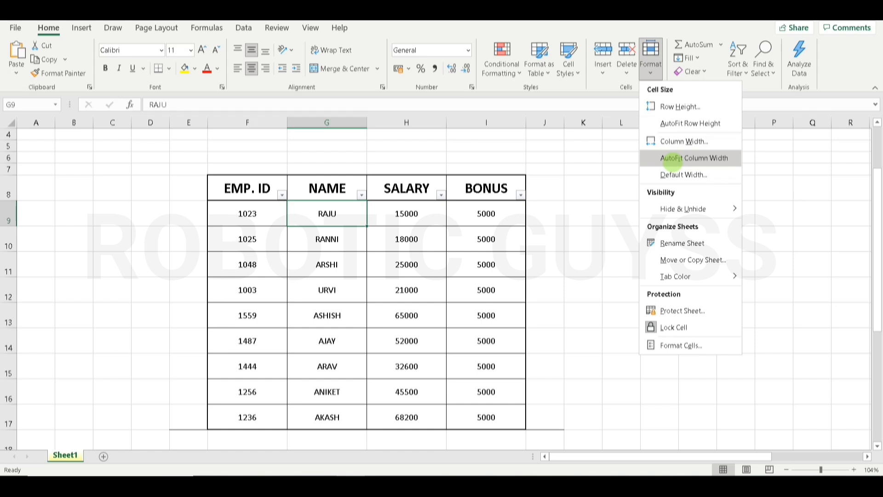
{"action": "left_click", "coordinate": [672, 158]}
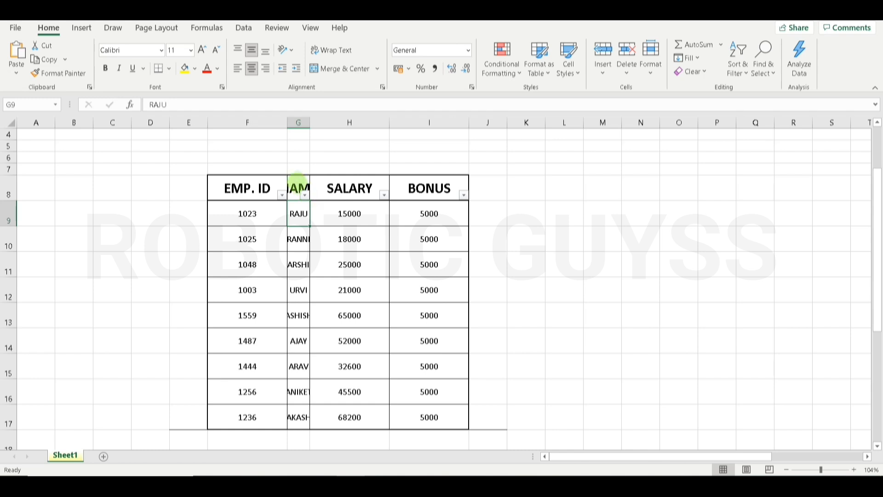
{"action": "key", "text": "alt+h"}
{"action": "key", "text": "o"}
{"action": "key", "text": "i"}
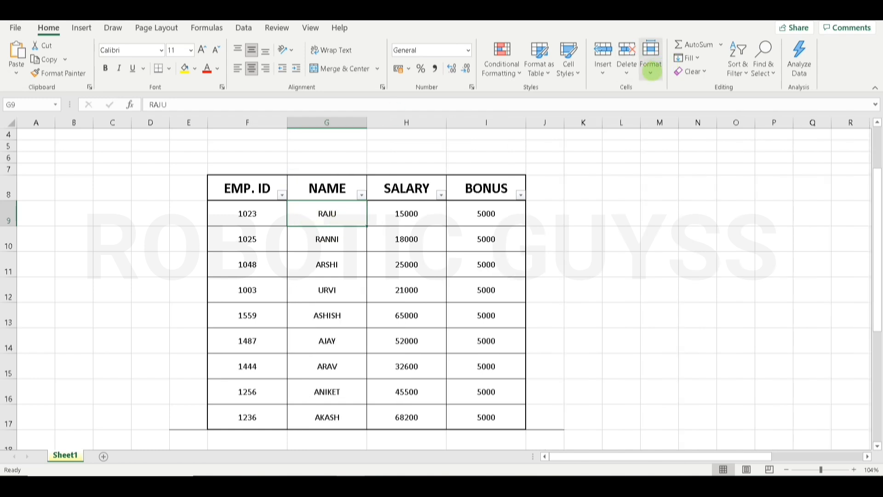
{"action": "left_click", "coordinate": [650, 69]}
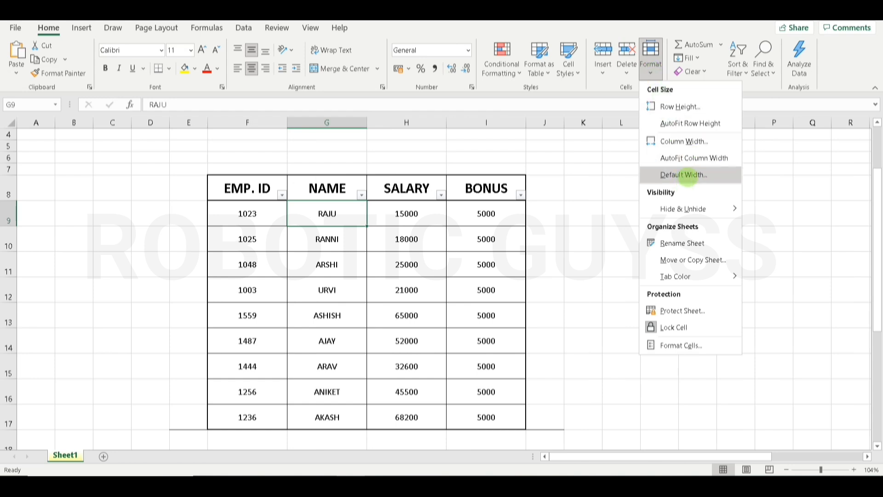
{"action": "left_click", "coordinate": [687, 175]}
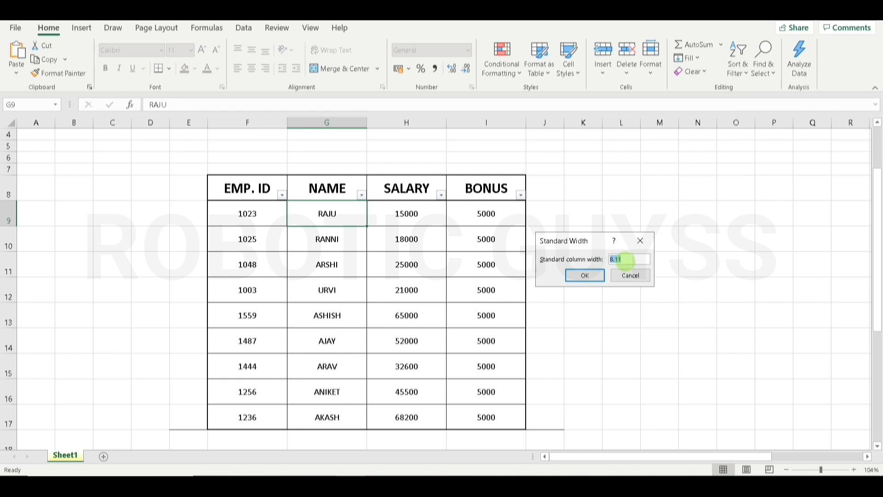
{"action": "type", "text": "50"}
{"action": "key", "text": "Return"}
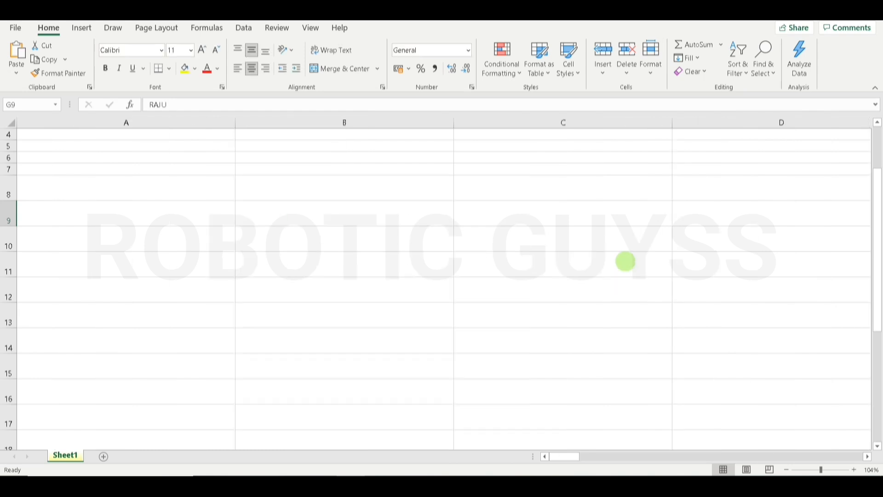
{"action": "left_click_drag", "start_coordinate": [875, 221], "coordinate": [877, 85]}
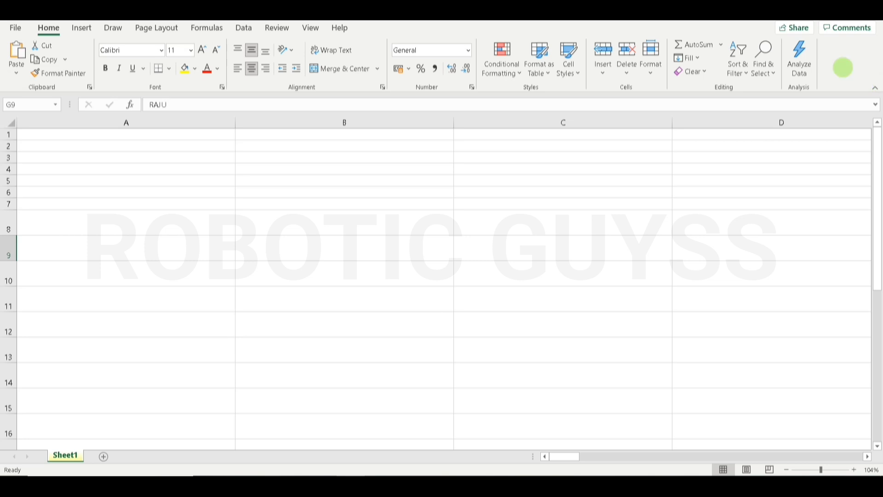
{"action": "left_click", "coordinate": [652, 64]}
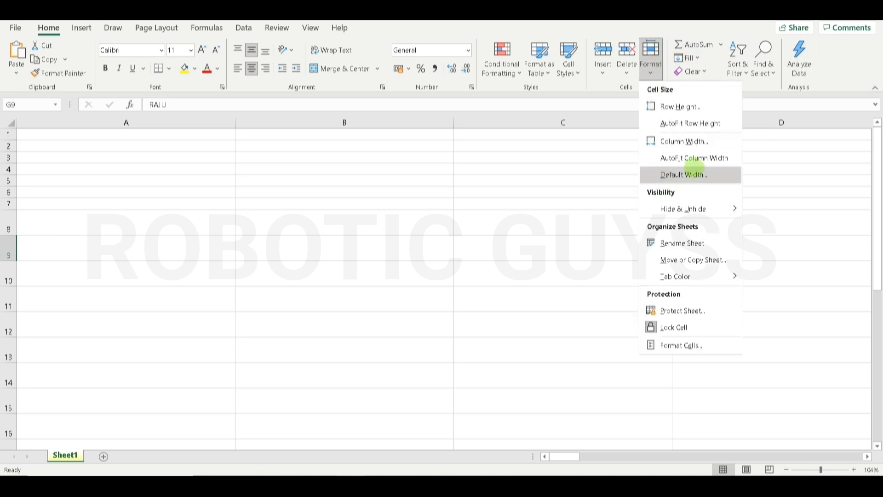
{"action": "left_click", "coordinate": [694, 174]}
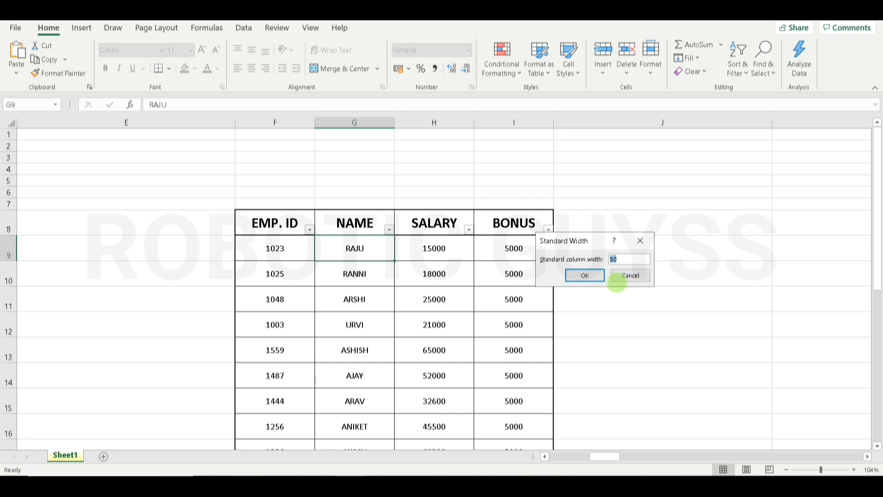
{"action": "left_click", "coordinate": [631, 275]}
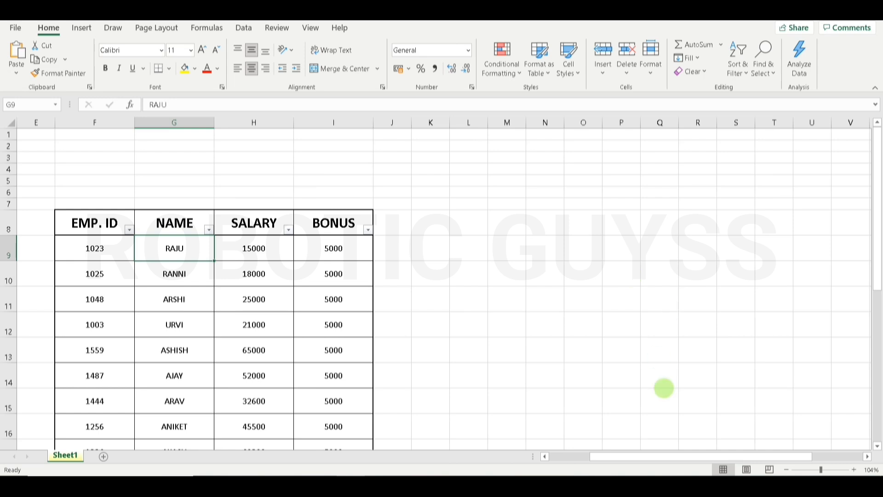
{"action": "left_click_drag", "start_coordinate": [658, 453], "coordinate": [595, 456]}
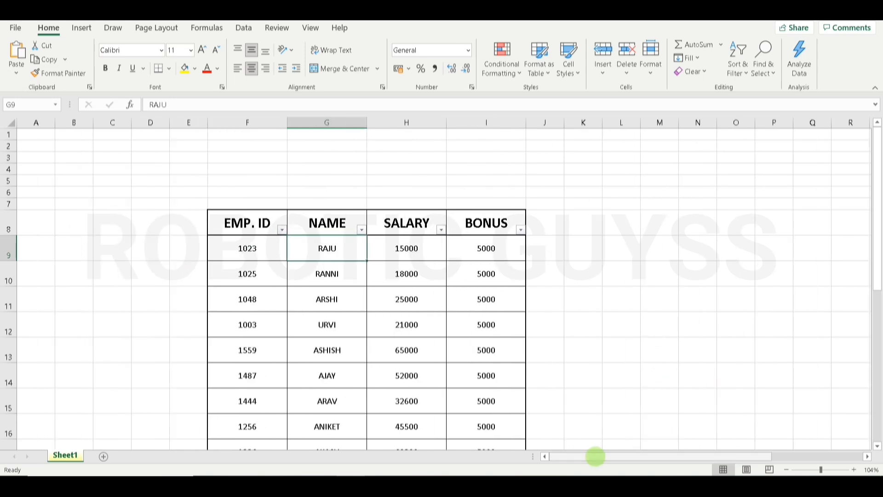
{"action": "left_click_drag", "start_coordinate": [876, 245], "coordinate": [876, 257]}
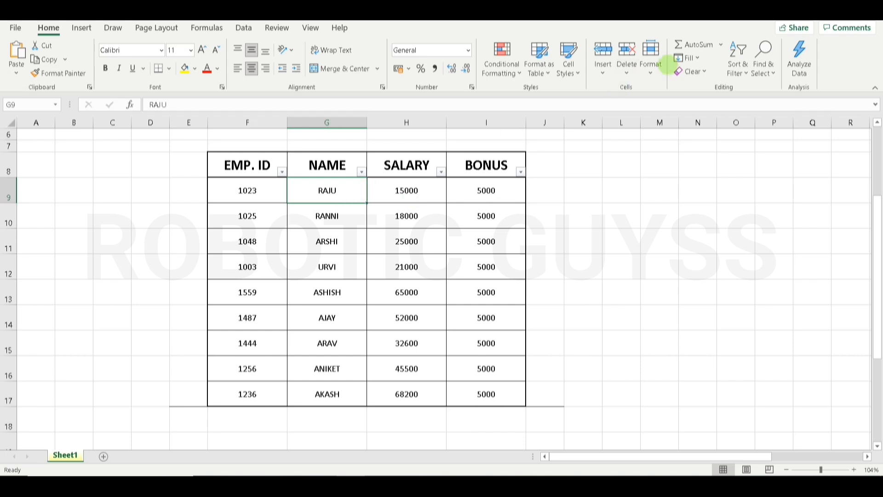
{"action": "left_click", "coordinate": [650, 60]}
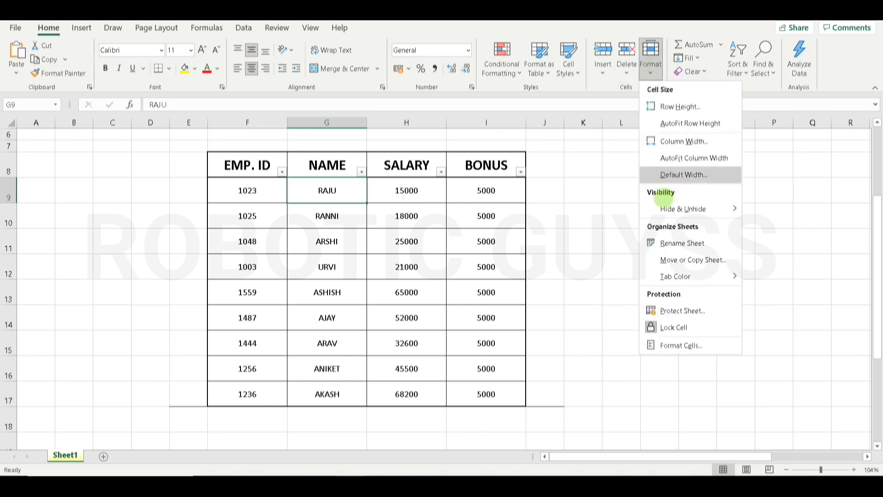
{"action": "mouse_move", "coordinate": [679, 210]}
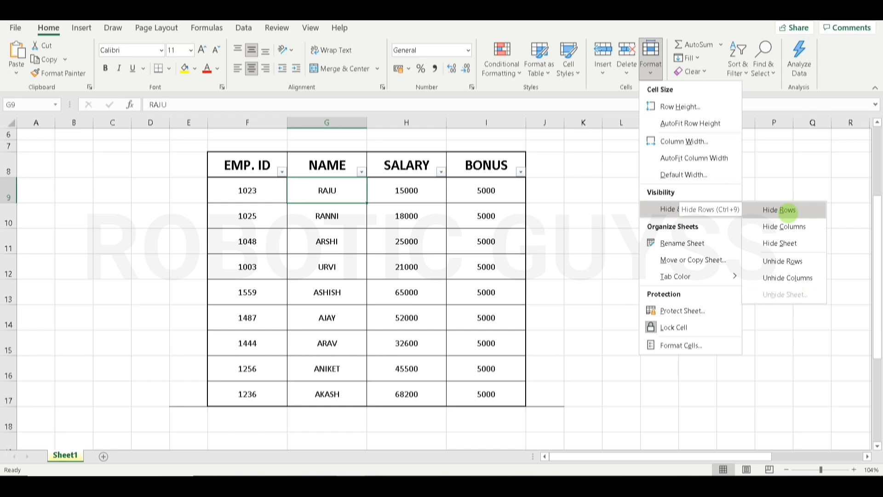
{"action": "left_click", "coordinate": [787, 211]}
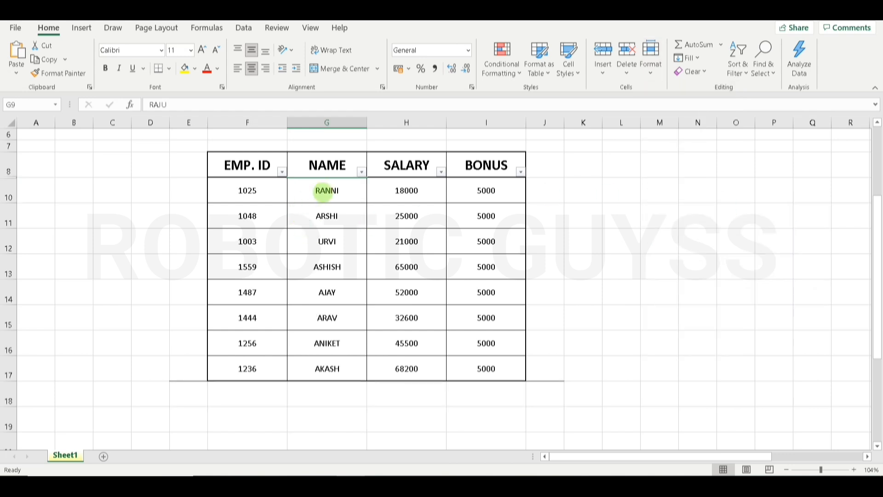
{"action": "left_click", "coordinate": [324, 191]}
{"action": "left_click", "coordinate": [650, 64]}
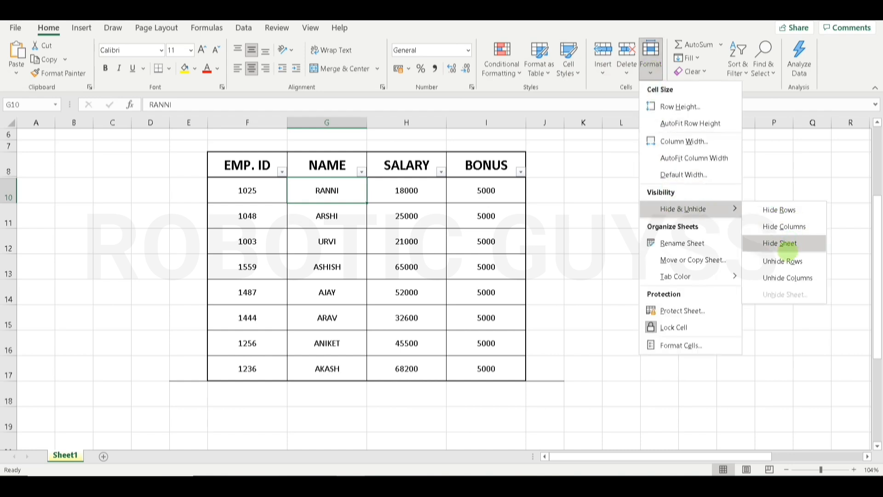
{"action": "left_click", "coordinate": [783, 260]}
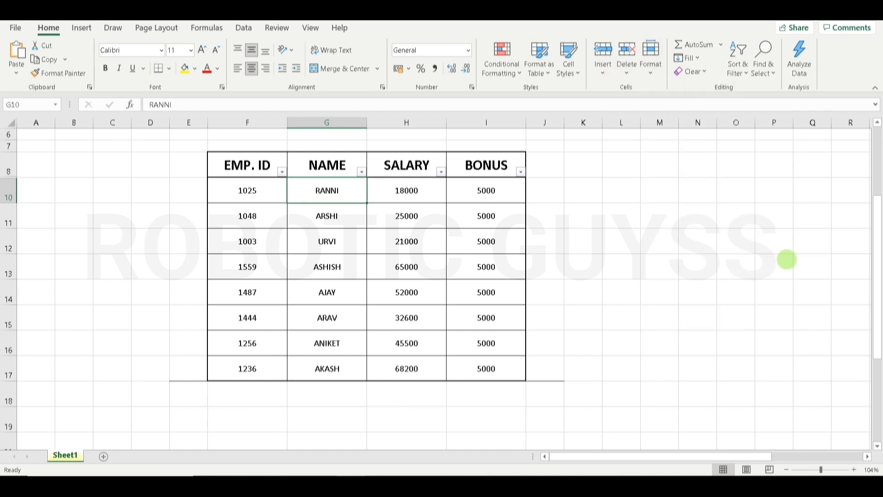
{"action": "left_click", "coordinate": [650, 65]}
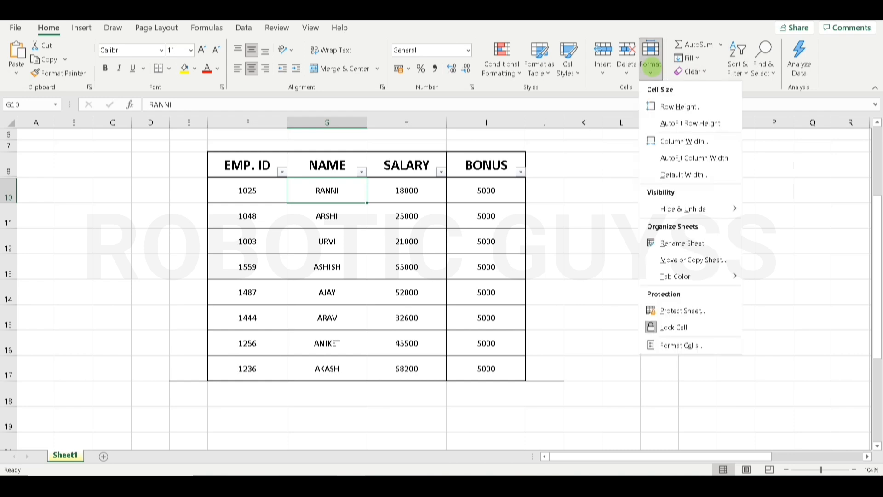
{"action": "mouse_move", "coordinate": [721, 210]}
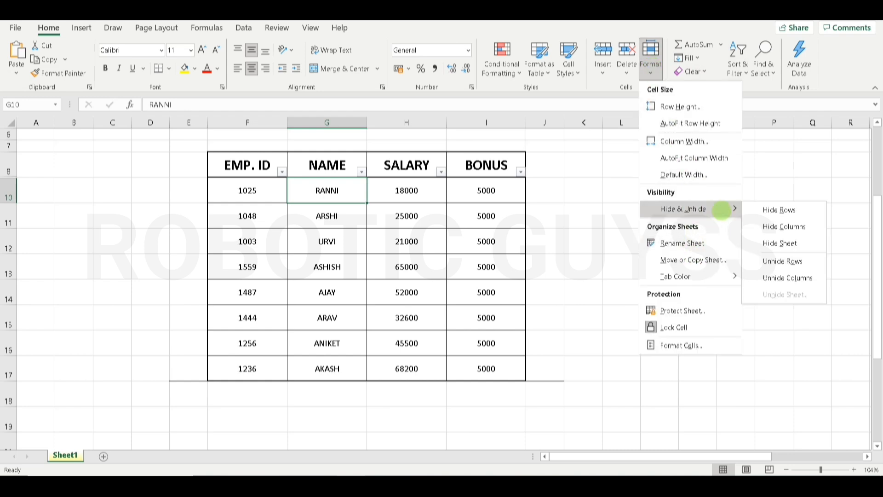
{"action": "left_click", "coordinate": [783, 260]}
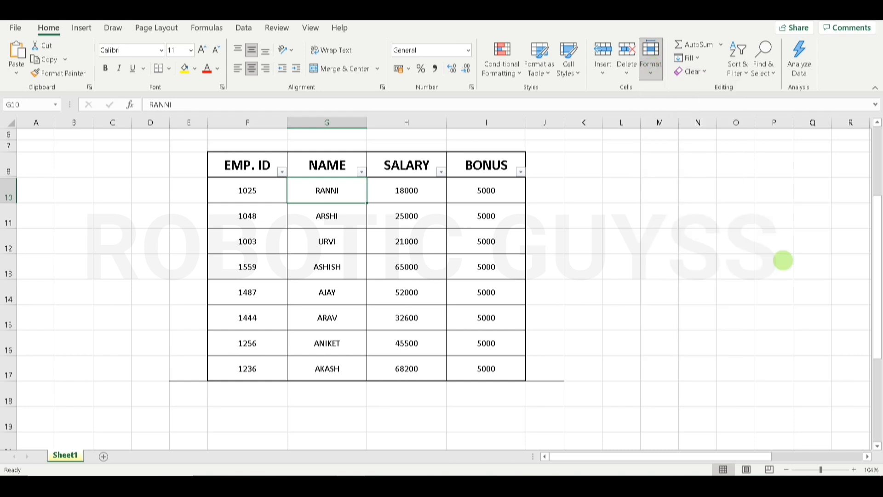
{"action": "left_click_drag", "start_coordinate": [783, 261], "coordinate": [6, 221]}
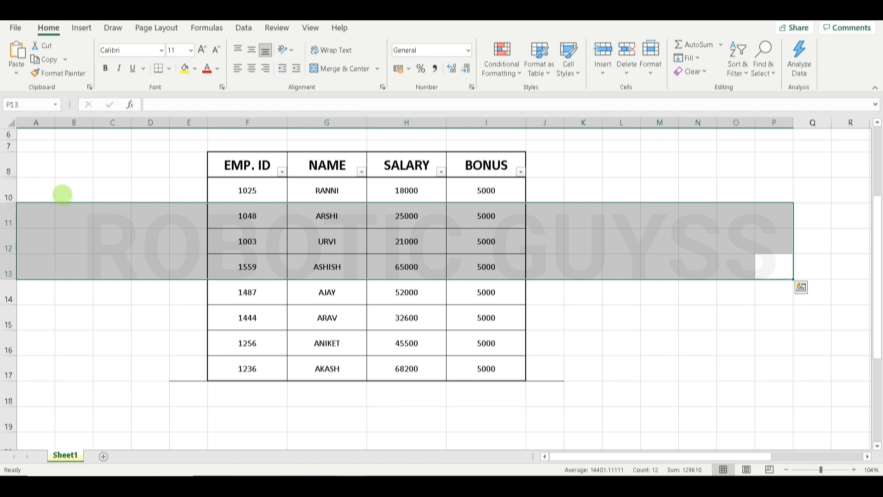
{"action": "left_click", "coordinate": [65, 191]}
{"action": "left_click", "coordinate": [8, 170]}
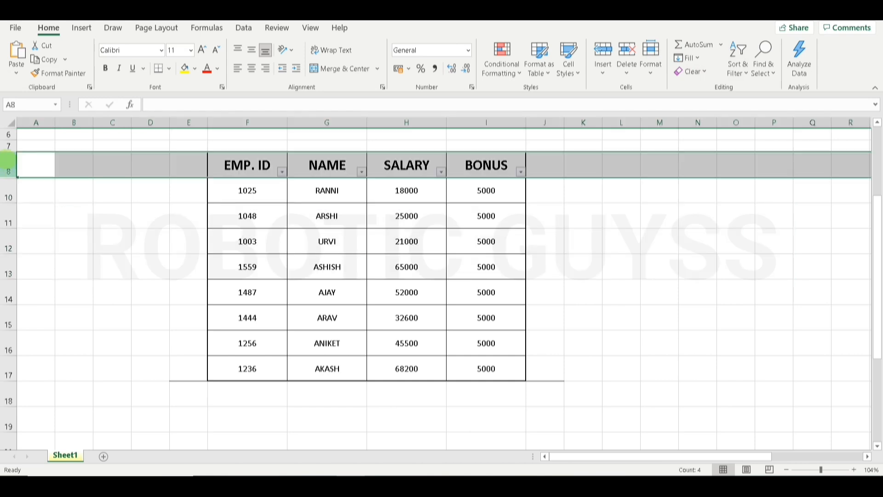
{"action": "left_click", "coordinate": [8, 197]}
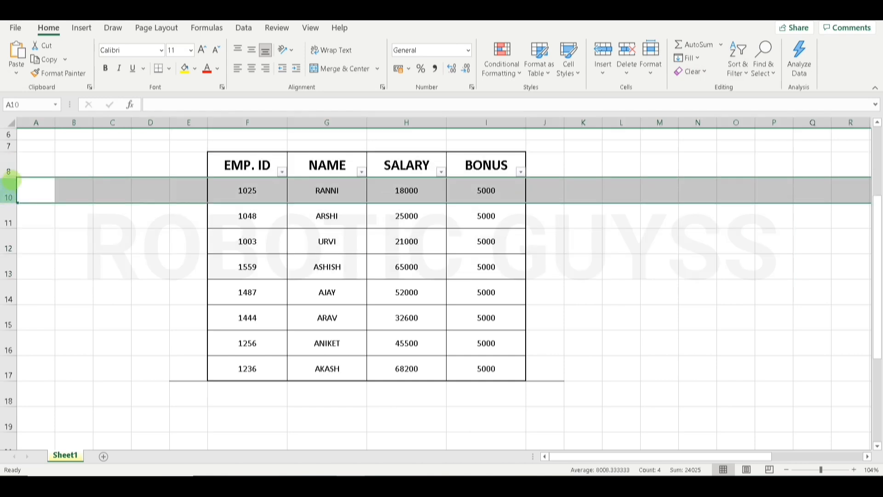
{"action": "left_click_drag", "start_coordinate": [12, 177], "coordinate": [15, 181]}
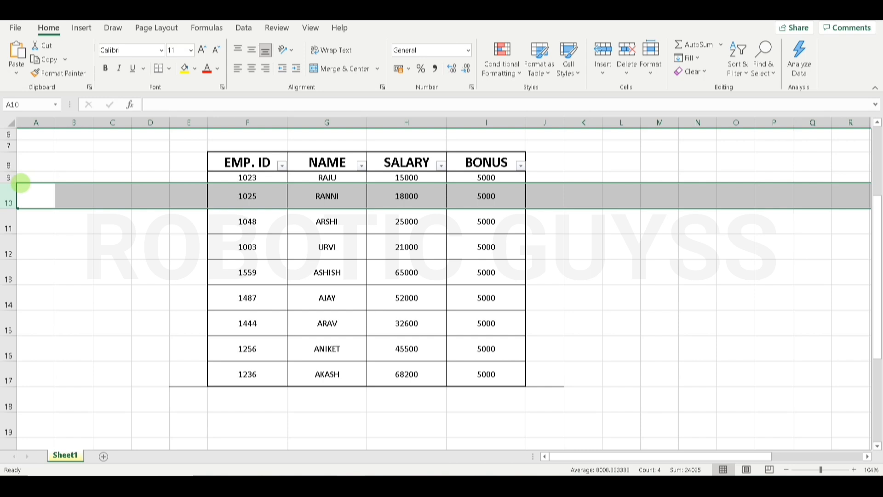
{"action": "key", "text": "ctrl+z"}
{"action": "key", "text": "ctrl+z"}
{"action": "key", "text": "ctrl+z"}
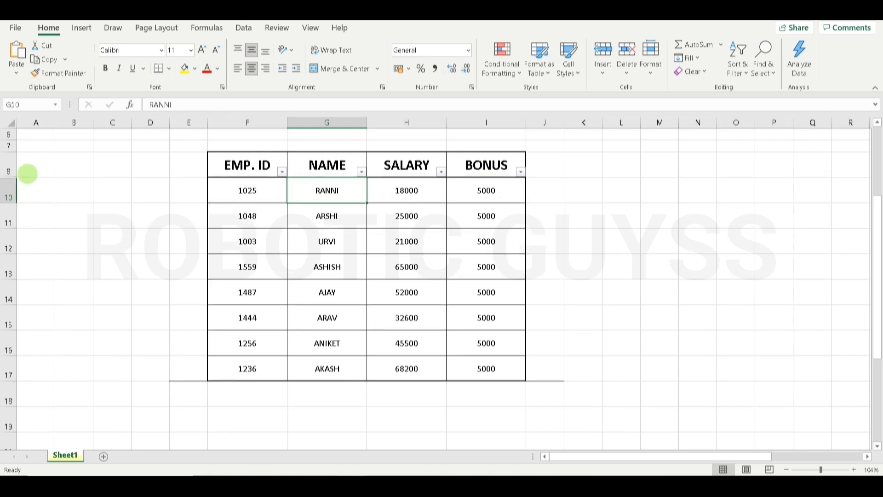
{"action": "key", "text": "ctrl+y"}
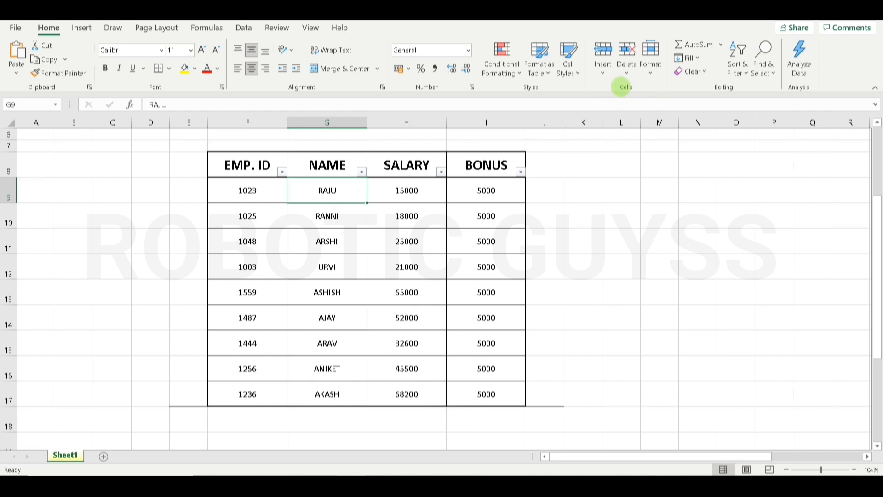
- Rename the Sheet1 tab to 'ROBOTIC GUYSS' via Format > Rename Sheet
{"action": "left_click", "coordinate": [568, 64]}
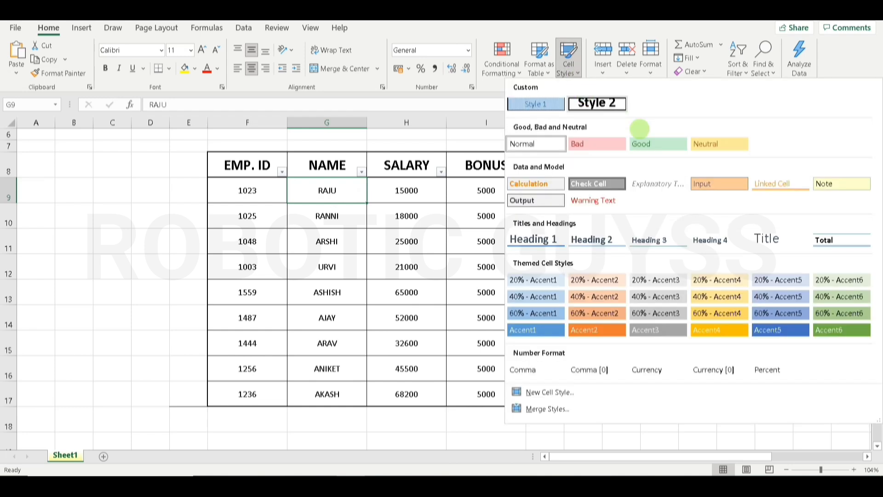
{"action": "left_click", "coordinate": [567, 59]}
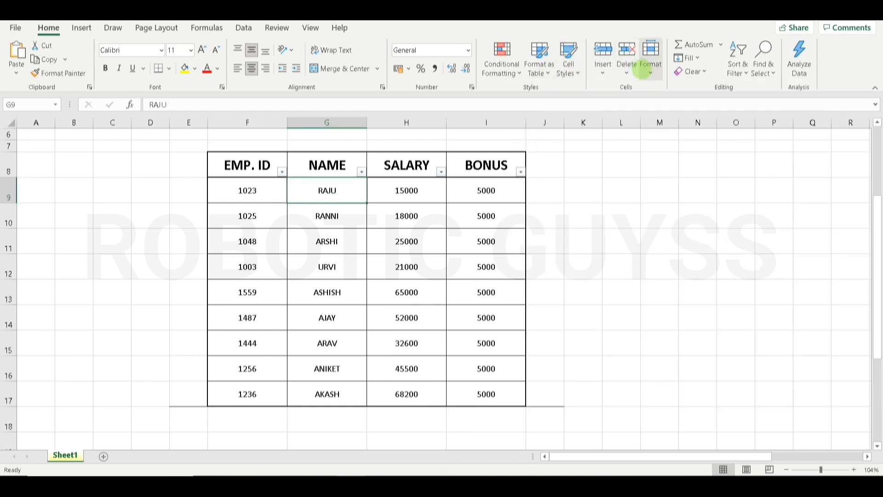
{"action": "left_click", "coordinate": [650, 59]}
{"action": "mouse_move", "coordinate": [722, 209]}
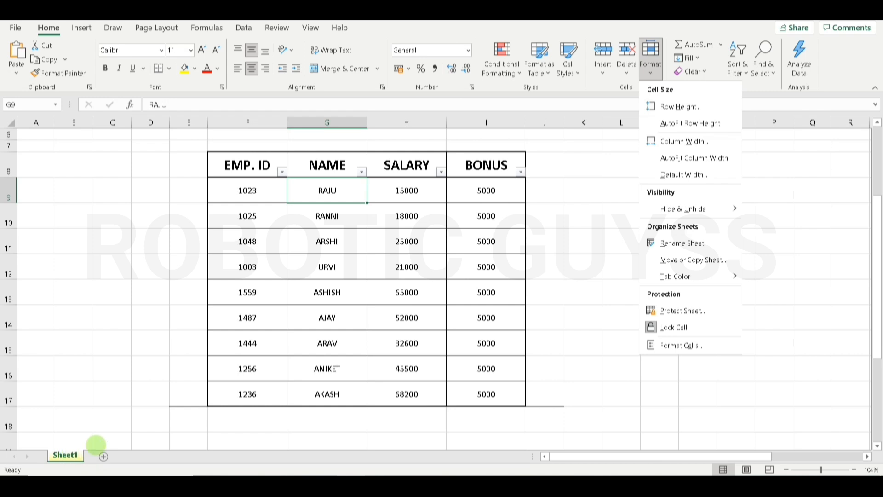
{"action": "left_click", "coordinate": [693, 243]}
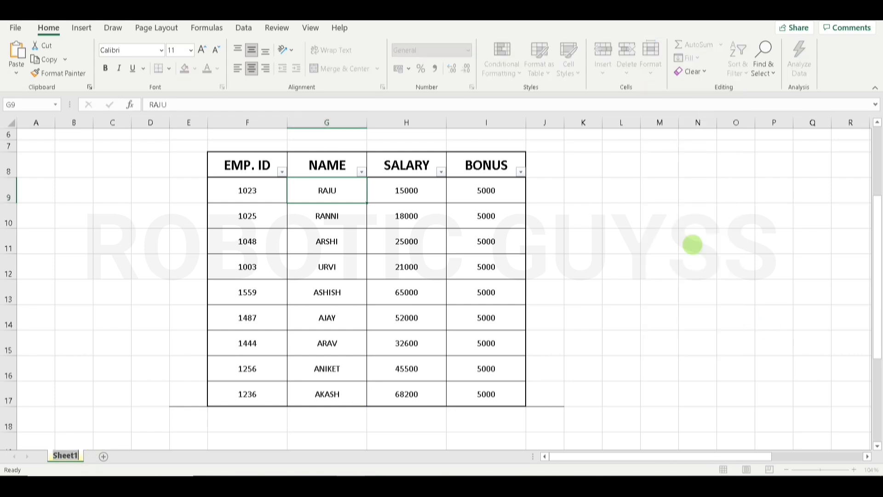
{"action": "type", "text": "ROBOTIC G"}
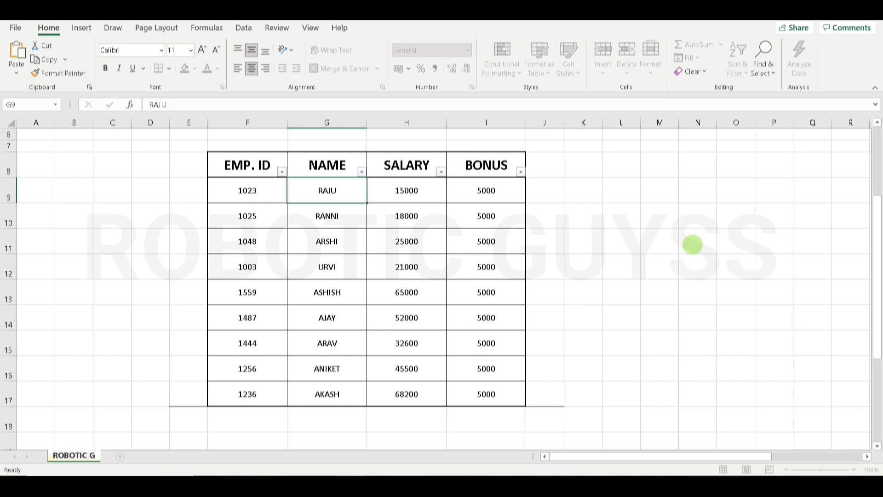
{"action": "type", "text": "UYSS"}
{"action": "key", "text": "Return"}
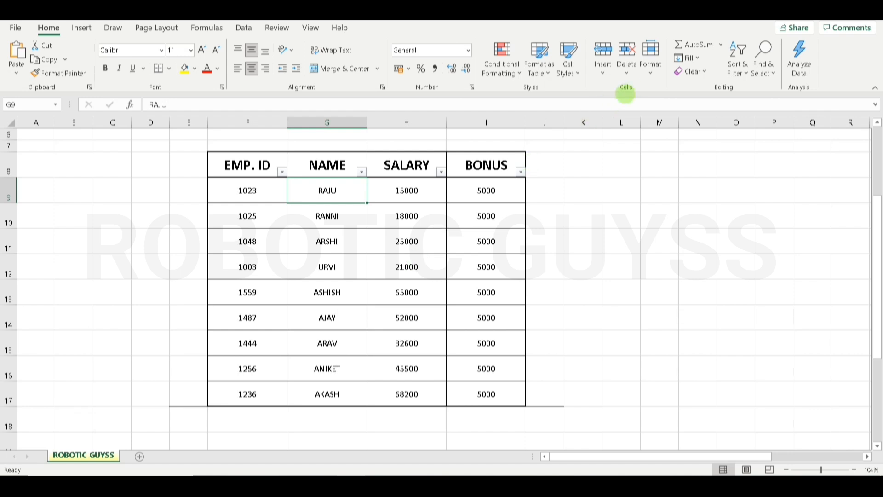
- Use Move or Copy with Create a copy ticked to duplicate the sheet before ROBOTIC GUYSS
{"action": "left_click", "coordinate": [650, 69]}
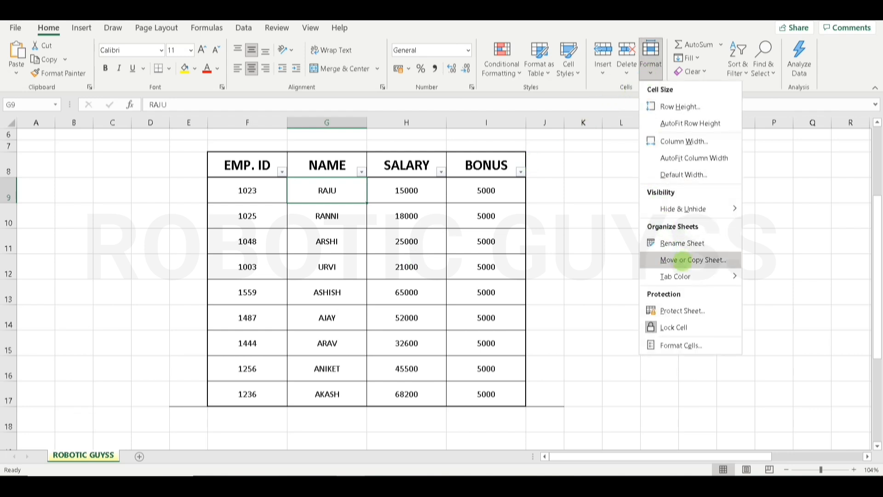
{"action": "left_click", "coordinate": [682, 260]}
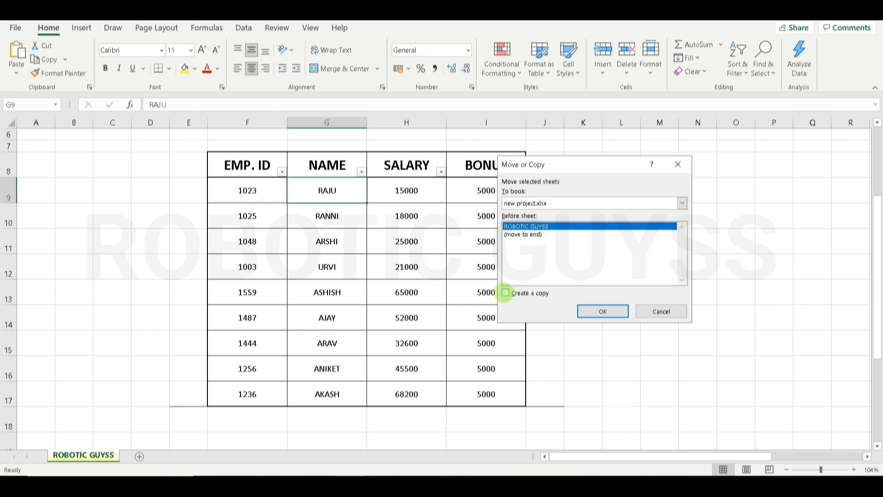
{"action": "left_click", "coordinate": [505, 293]}
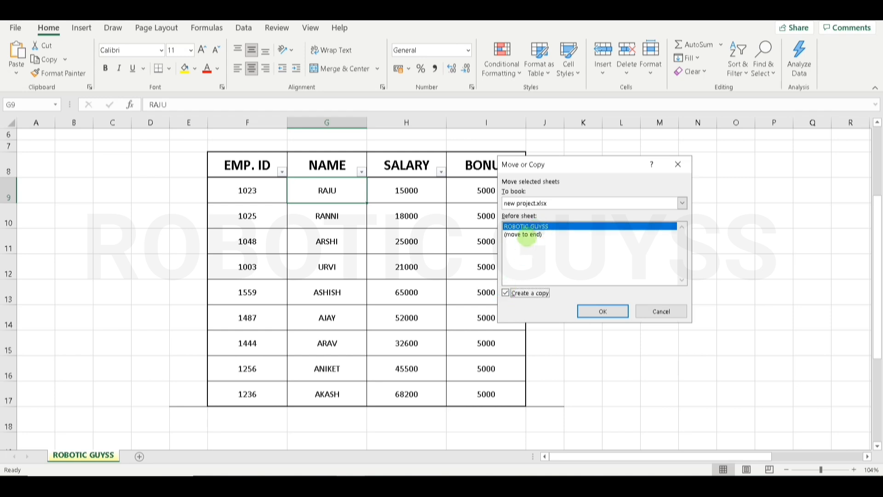
{"action": "left_click", "coordinate": [517, 235]}
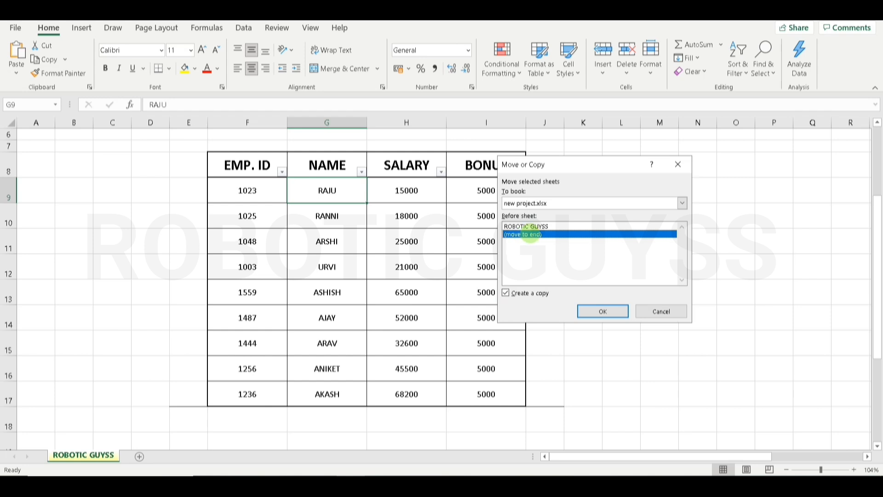
{"action": "left_click", "coordinate": [537, 225]}
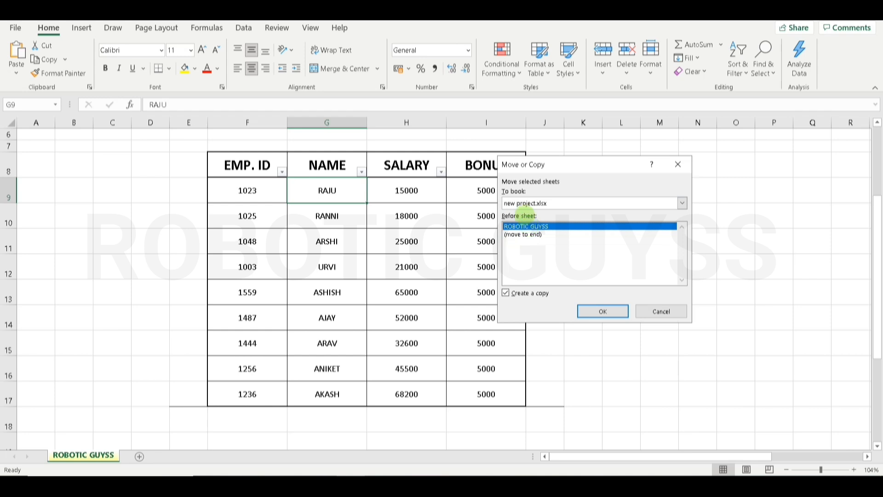
{"action": "left_click", "coordinate": [519, 235]}
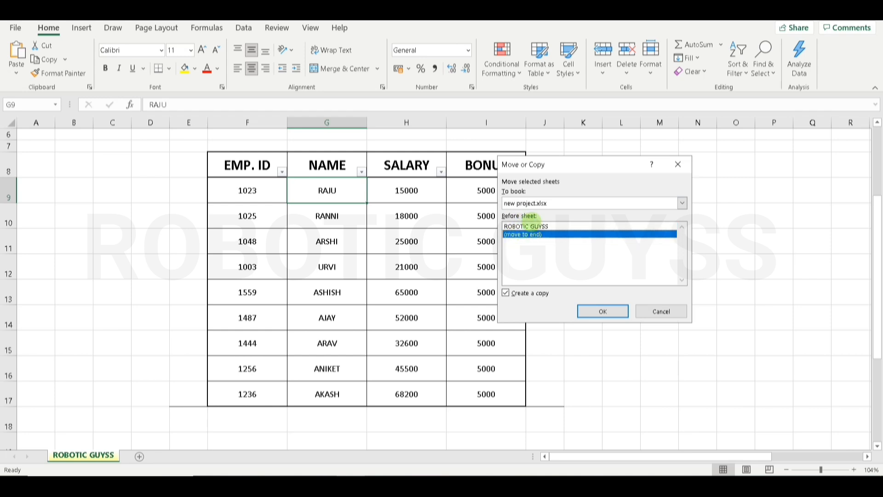
{"action": "left_click", "coordinate": [526, 226]}
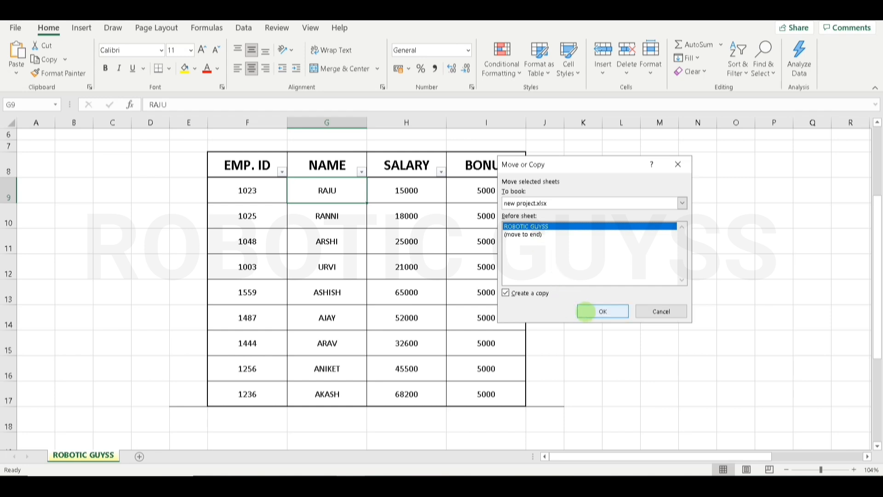
{"action": "left_click", "coordinate": [585, 311]}
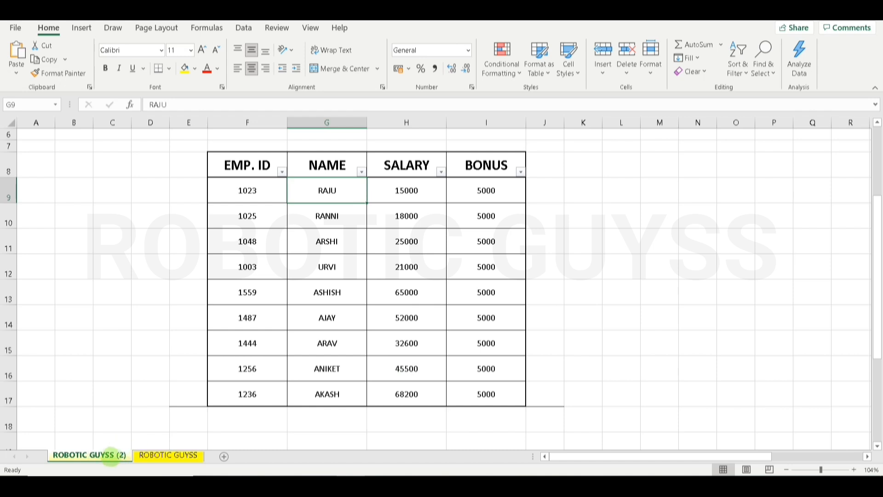
- From ROBOTIC GUYSS, set up a Move or Copy to (move to end) with Create a copy ticked
{"action": "left_click", "coordinate": [167, 456]}
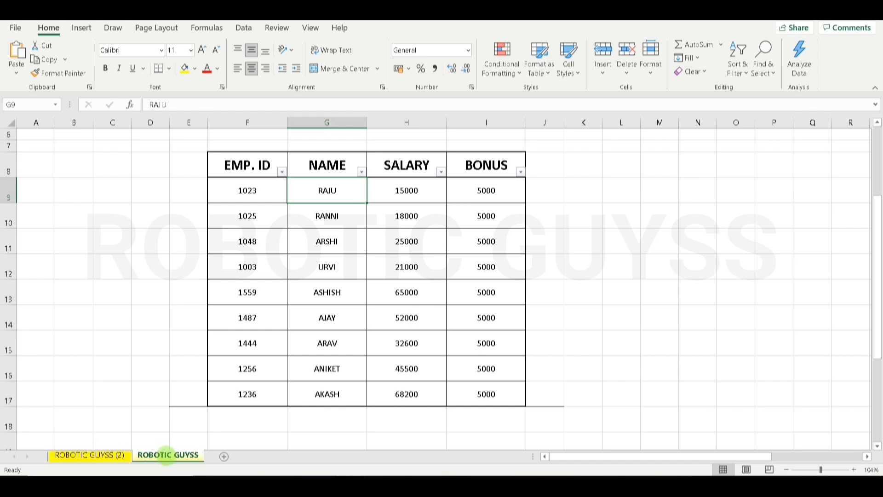
{"action": "left_click", "coordinate": [105, 456]}
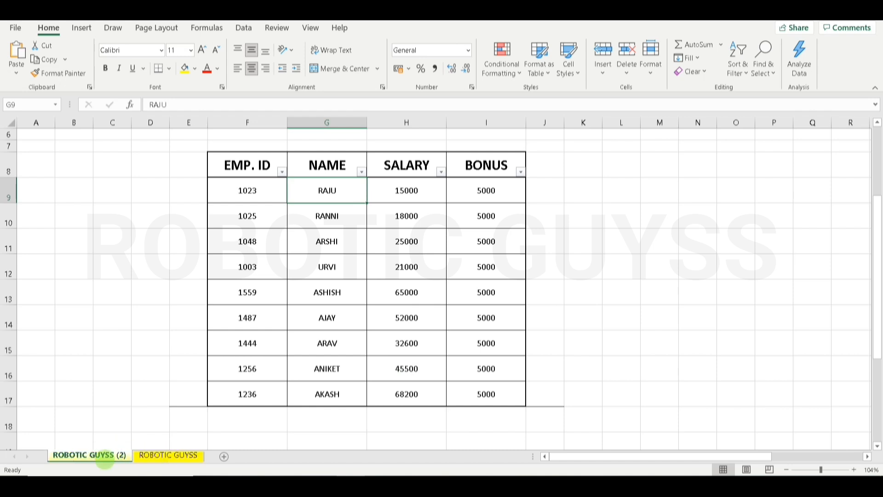
{"action": "left_click", "coordinate": [159, 455]}
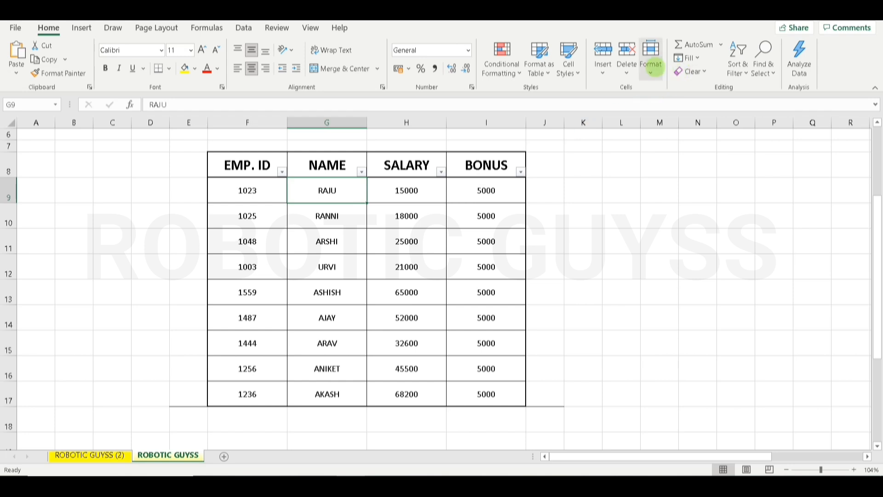
{"action": "left_click", "coordinate": [650, 65]}
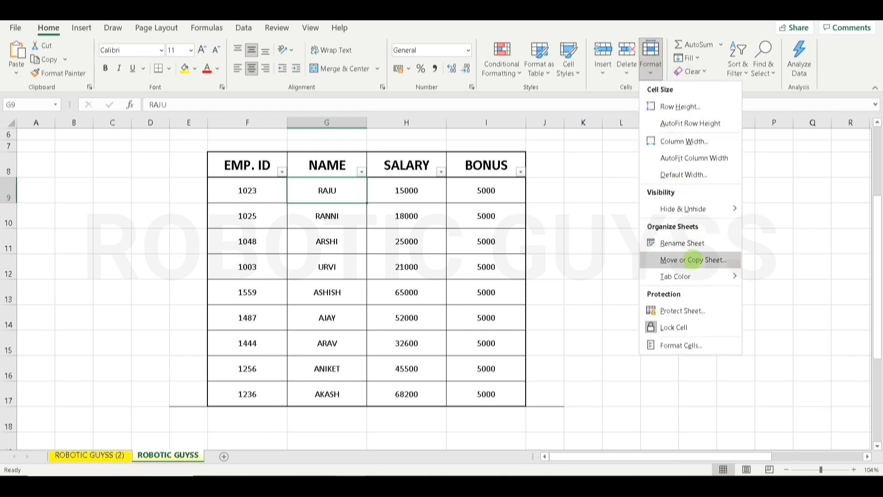
{"action": "left_click", "coordinate": [691, 259]}
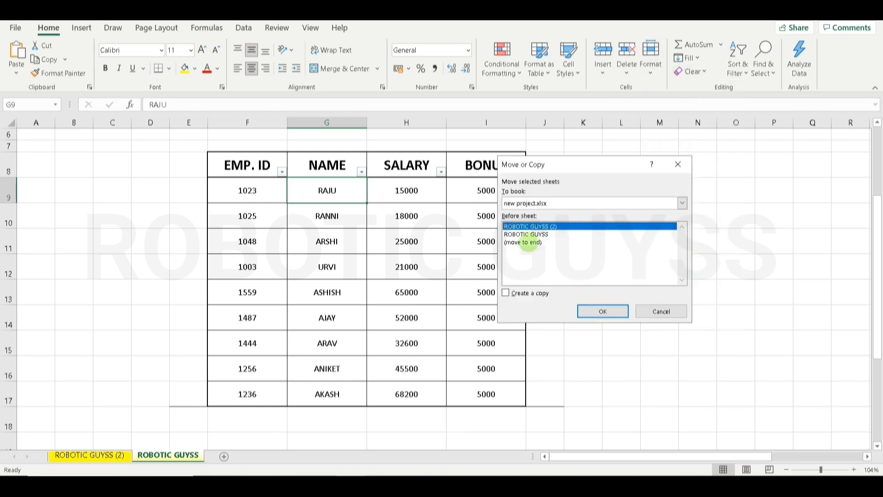
{"action": "left_click", "coordinate": [527, 243]}
{"action": "left_click", "coordinate": [506, 292]}
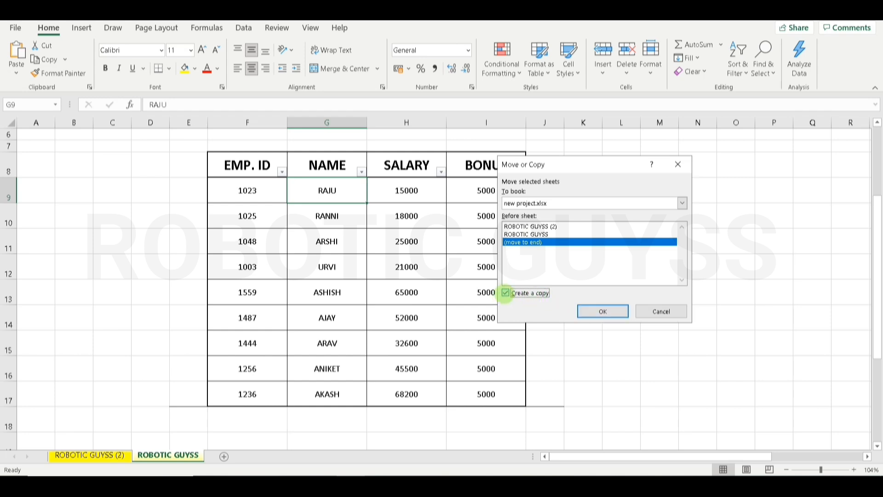
{"action": "left_click", "coordinate": [613, 312]}
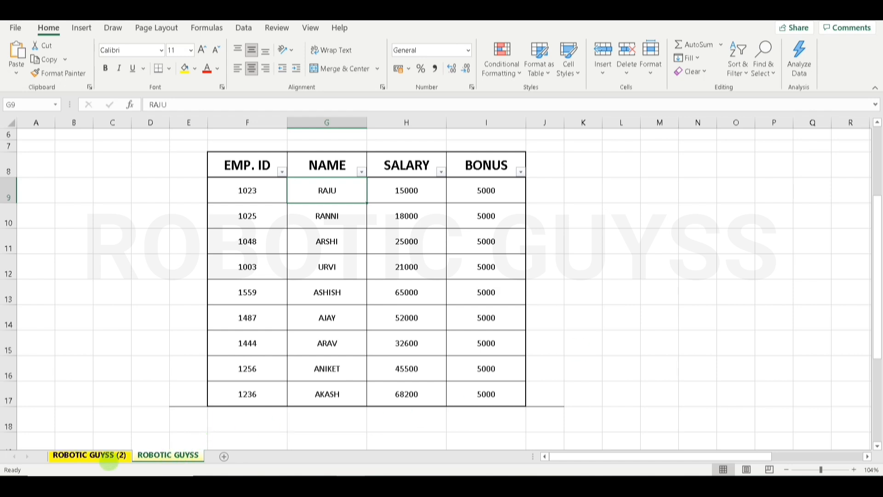
- Copy ROBOTIC GUYSS to the end of the tabs, producing ROBOTIC GUYSS (3)
{"action": "left_click", "coordinate": [83, 455]}
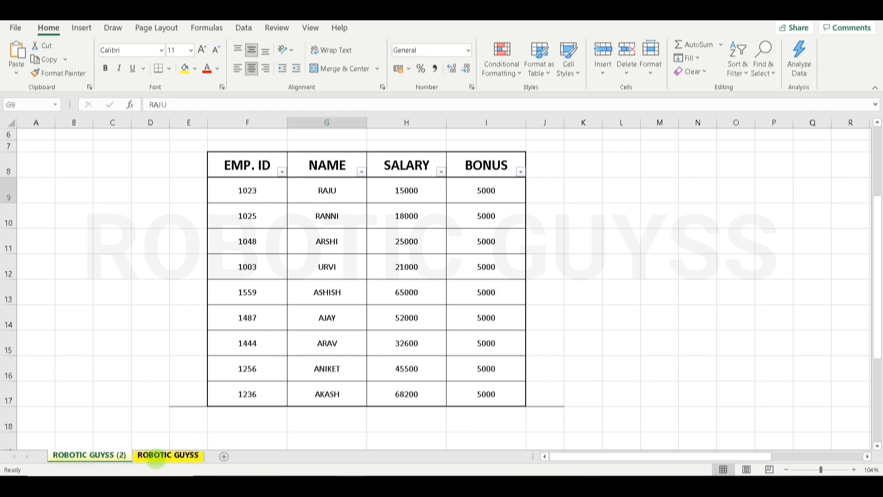
{"action": "left_click", "coordinate": [156, 455]}
{"action": "left_click", "coordinate": [569, 69]}
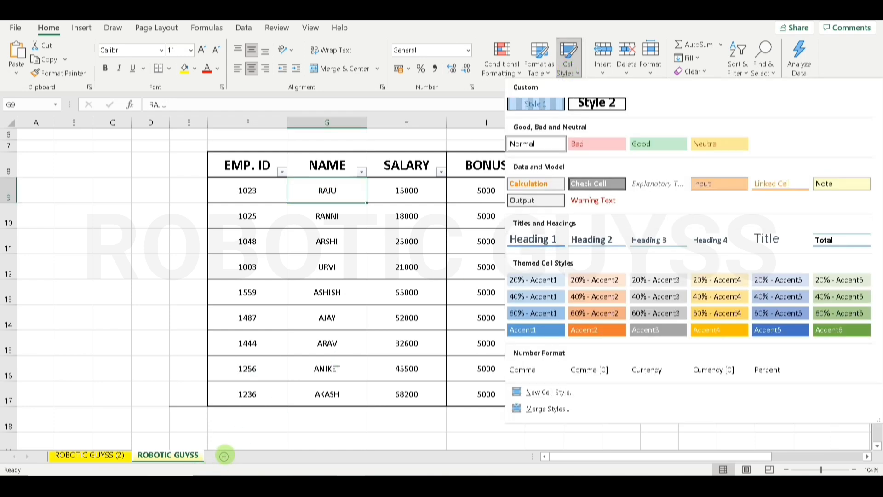
{"action": "left_click", "coordinate": [650, 67]}
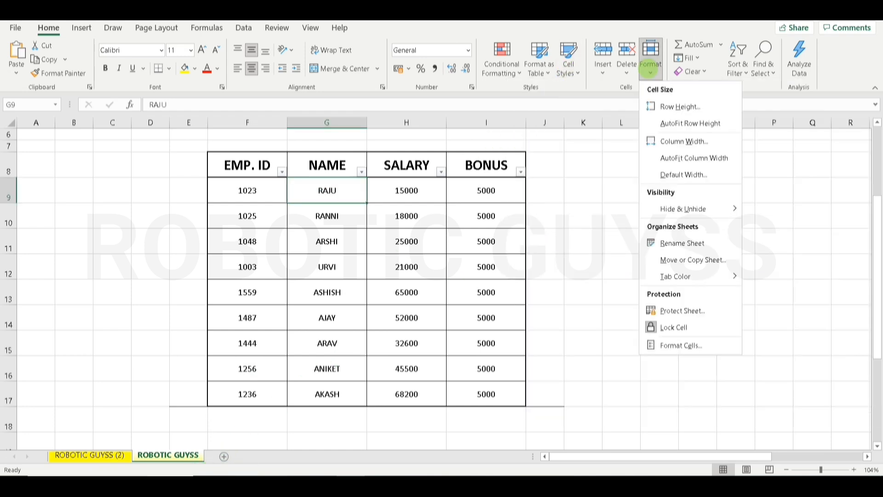
{"action": "left_click", "coordinate": [692, 261]}
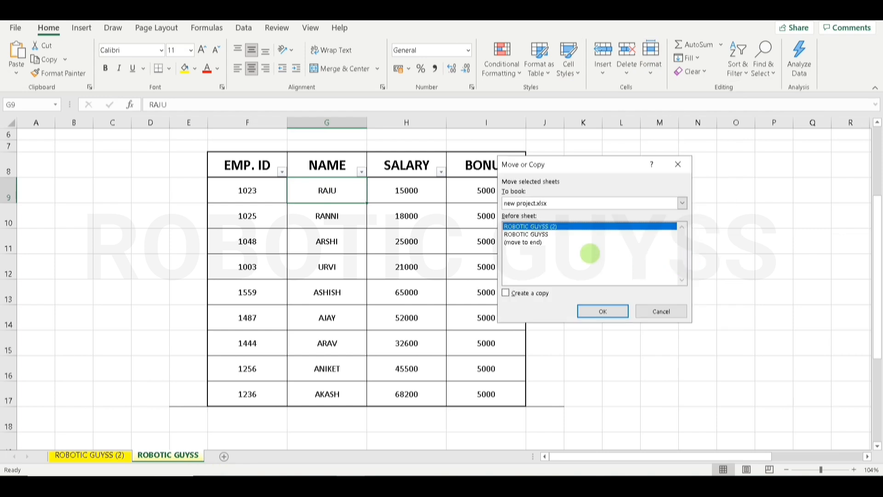
{"action": "left_click", "coordinate": [543, 235]}
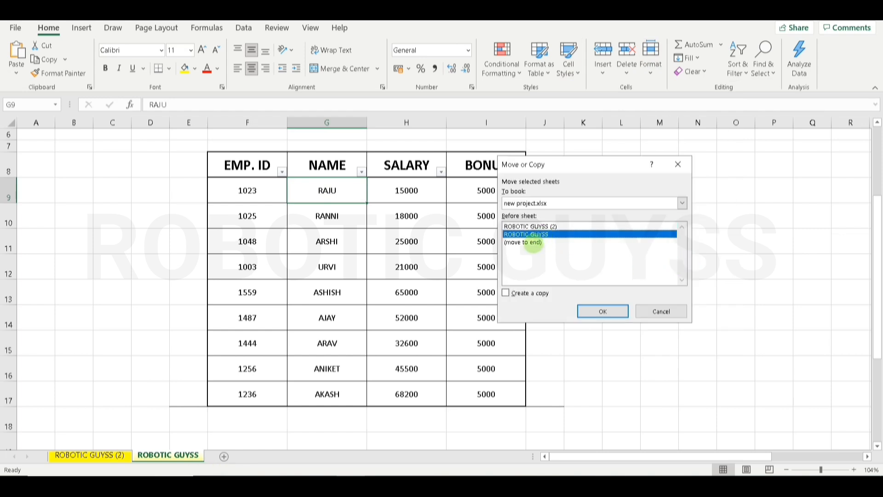
{"action": "left_click", "coordinate": [528, 243]}
{"action": "left_click", "coordinate": [506, 293]}
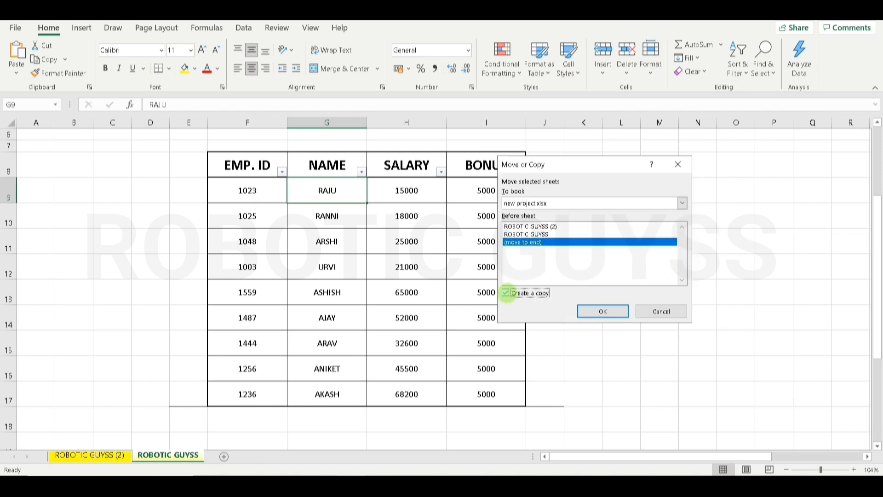
{"action": "left_click", "coordinate": [549, 234]}
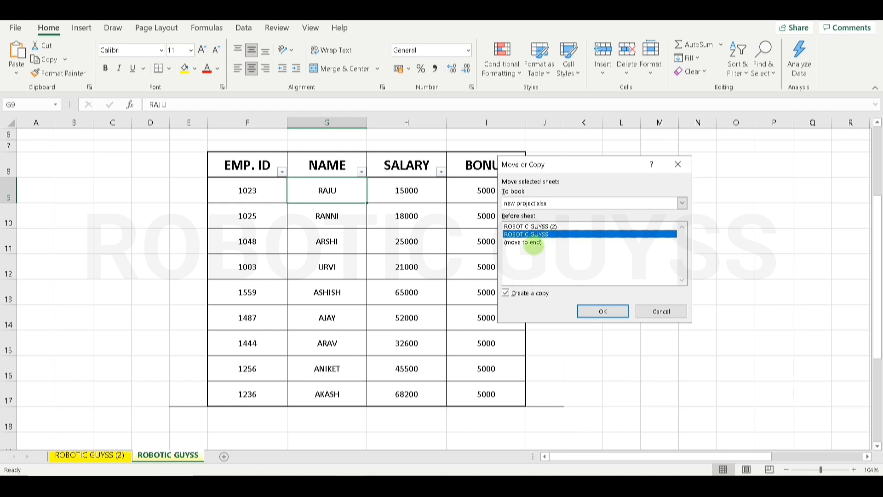
{"action": "left_click", "coordinate": [533, 242]}
{"action": "left_click", "coordinate": [603, 312]}
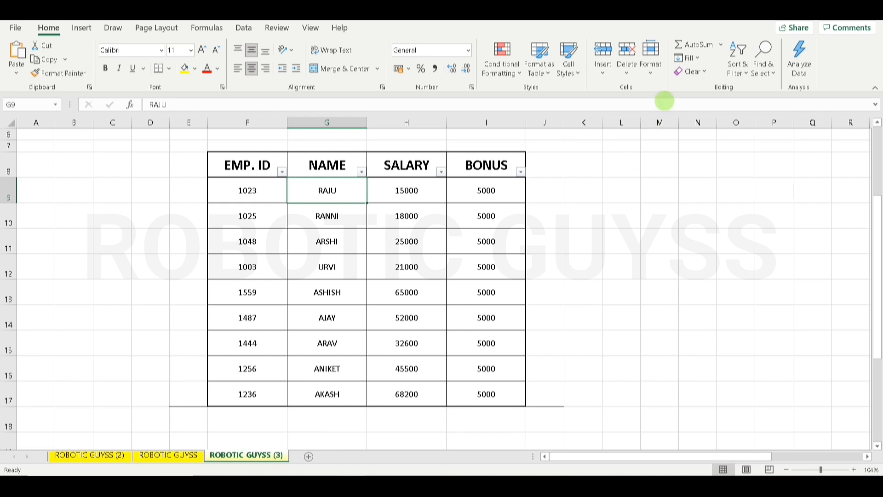
- Delete the ROBOTIC GUYSS (3) sheet and confirm the deletion
{"action": "left_click", "coordinate": [646, 74]}
{"action": "left_click", "coordinate": [627, 72]}
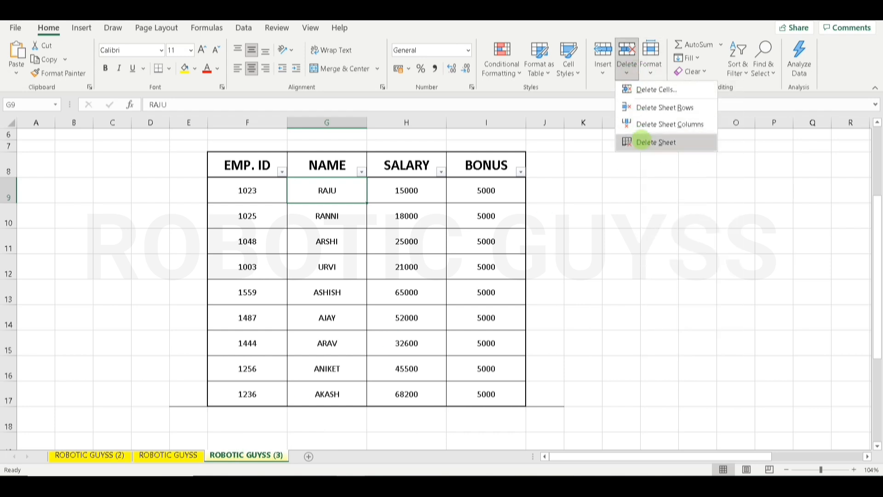
{"action": "left_click", "coordinate": [643, 142]}
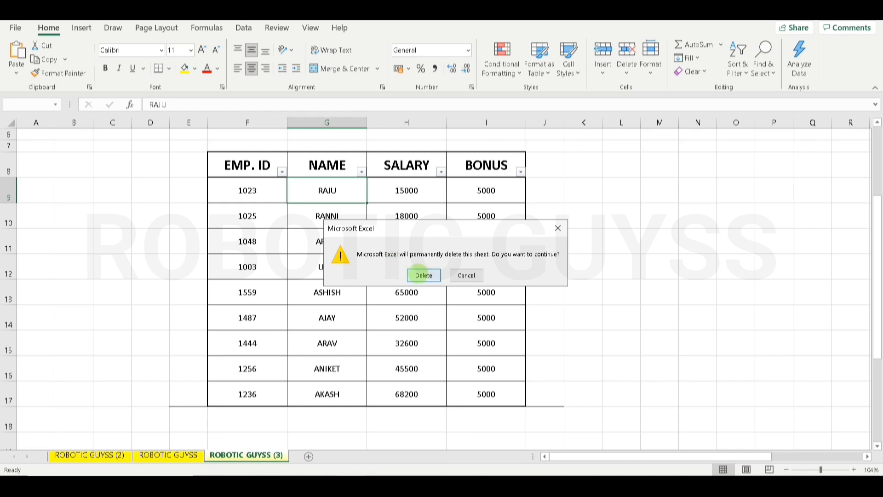
{"action": "left_click", "coordinate": [419, 274]}
- Delete the ROBOTIC GUYSS (2) sheet and confirm the deletion
{"action": "left_click", "coordinate": [101, 454]}
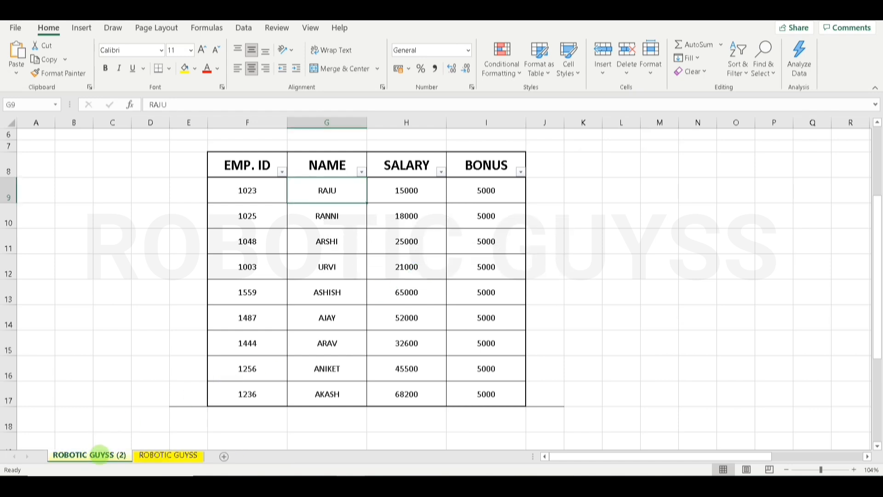
{"action": "left_click", "coordinate": [626, 62]}
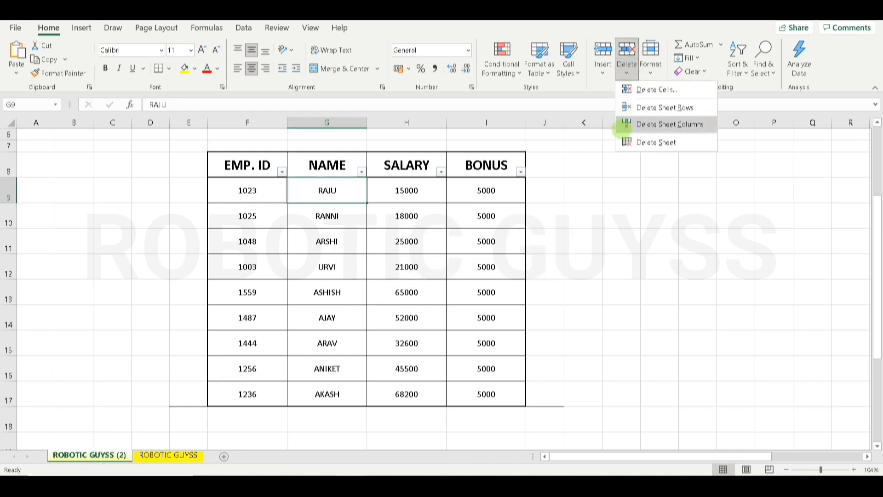
{"action": "left_click", "coordinate": [627, 141]}
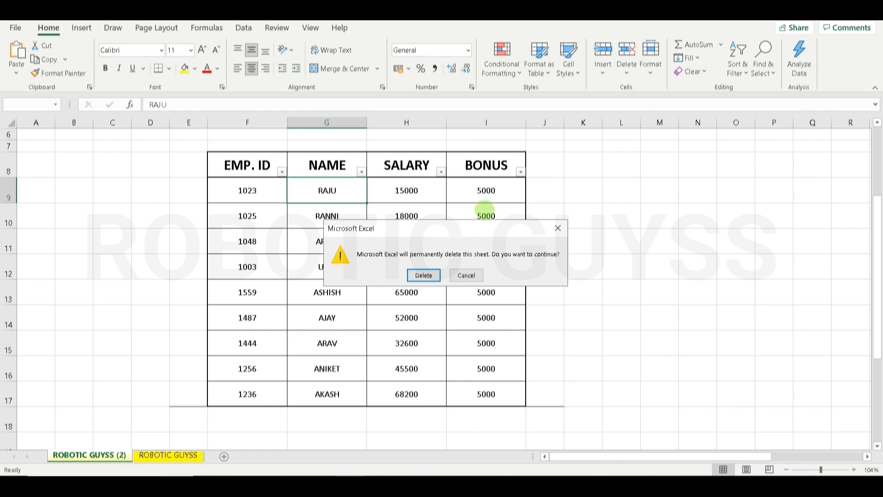
{"action": "left_click", "coordinate": [423, 275]}
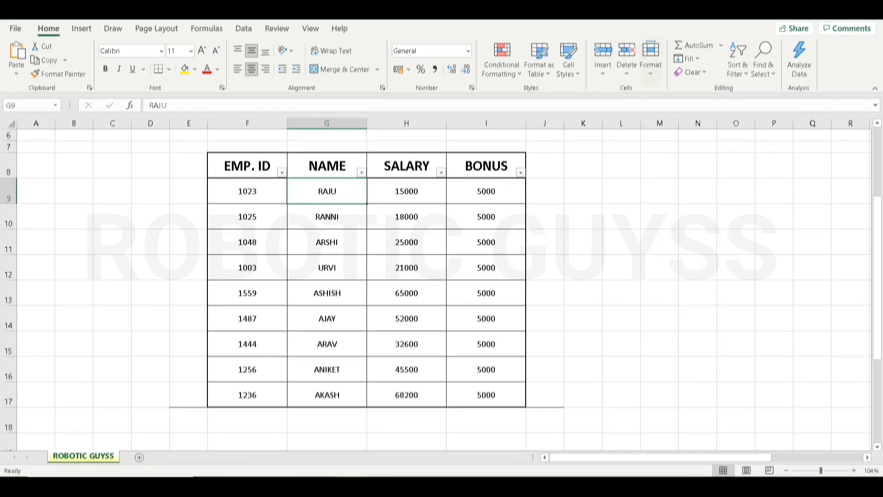
- Toggle Lock Cell on the current cell, then bring up the Protect Sheet dialog from Format
{"action": "left_click", "coordinate": [651, 65]}
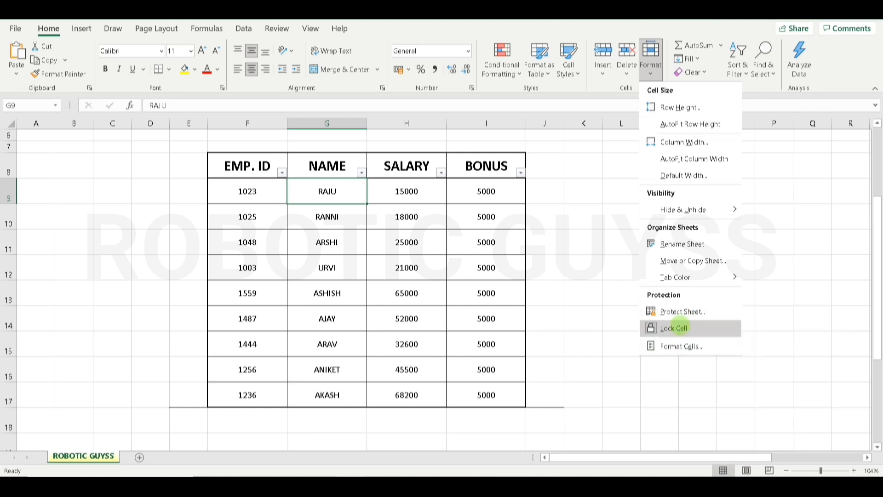
{"action": "left_click", "coordinate": [676, 328]}
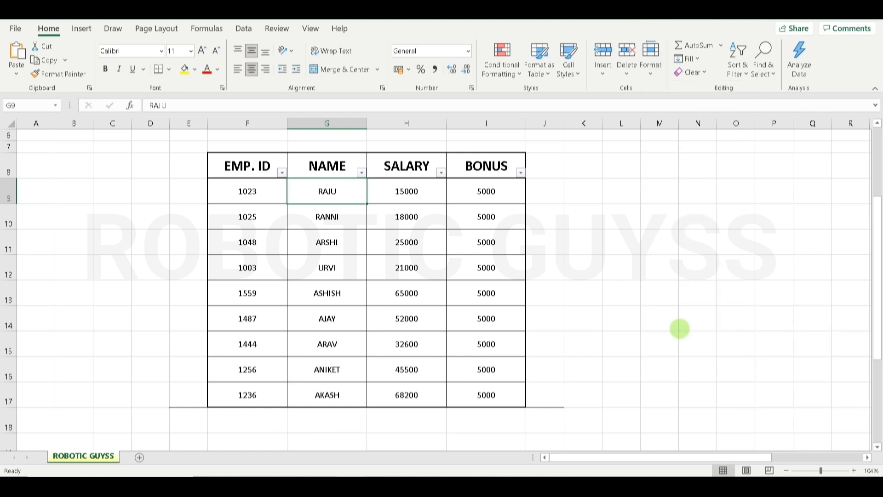
{"action": "left_click", "coordinate": [652, 73]}
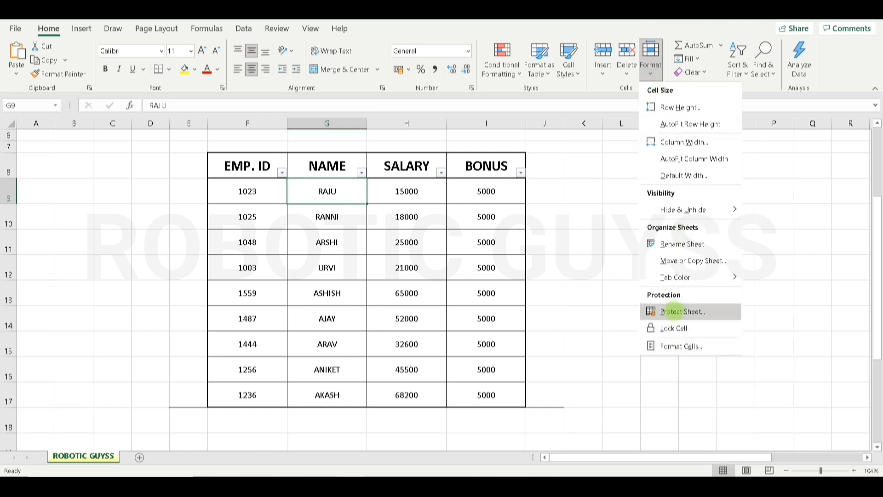
{"action": "left_click", "coordinate": [672, 326]}
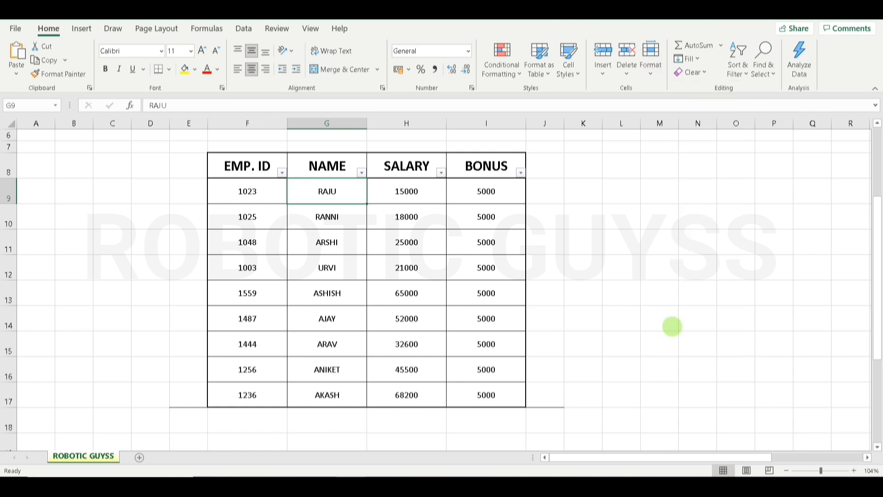
{"action": "left_click", "coordinate": [650, 65]}
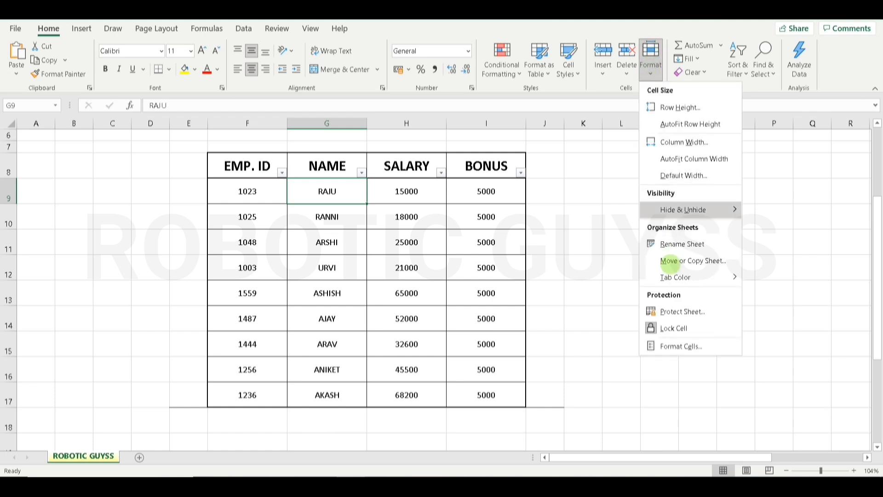
{"action": "left_click", "coordinate": [673, 313]}
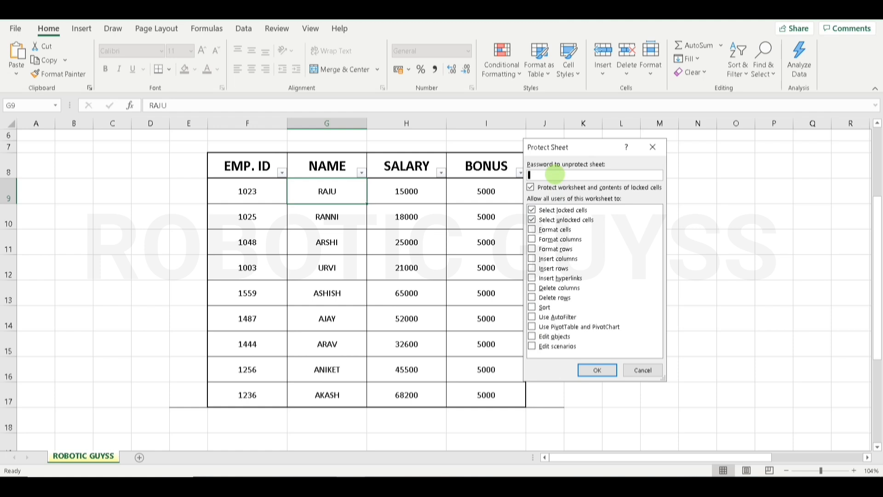
- Enter and confirm a protection password to lock the ROBOTIC GUYSS sheet
{"action": "type", "text": "123456"}
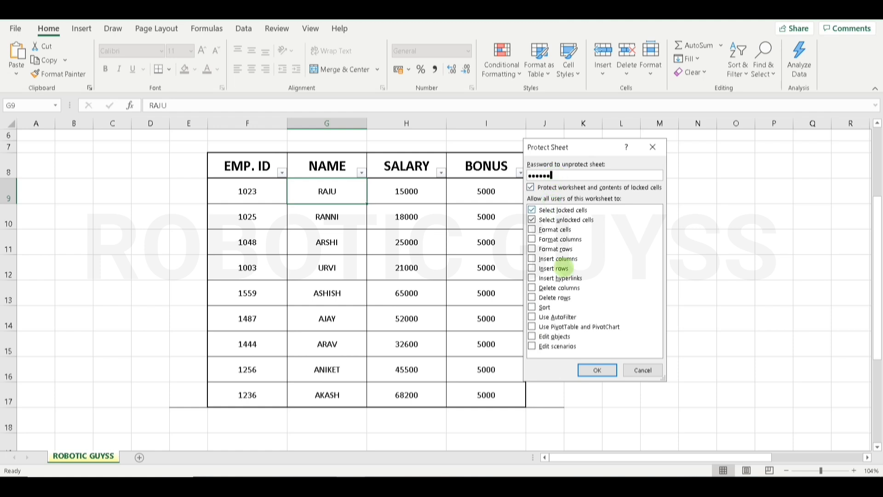
{"action": "left_click", "coordinate": [598, 370]}
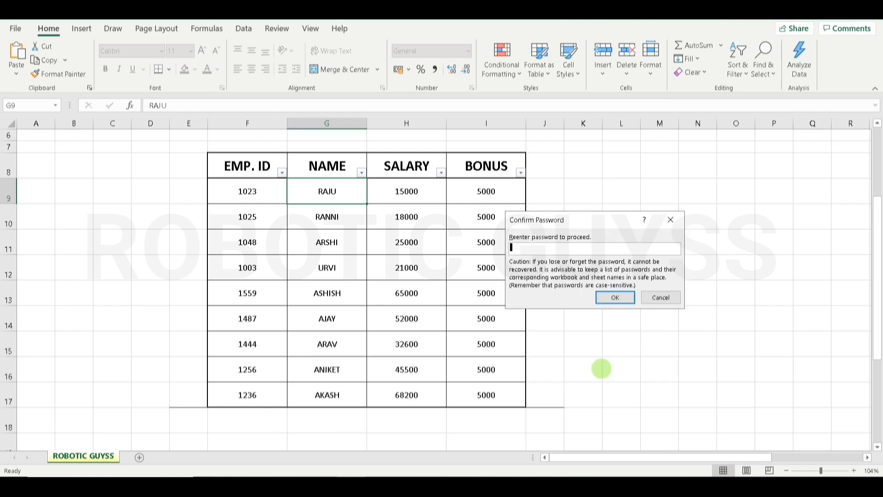
{"action": "type", "text": "12"}
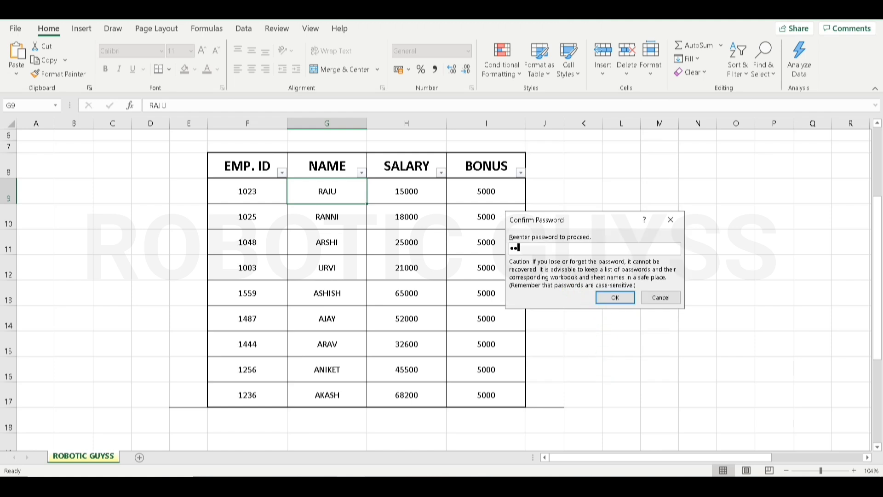
{"action": "type", "text": "3456"}
{"action": "left_click", "coordinate": [609, 298]}
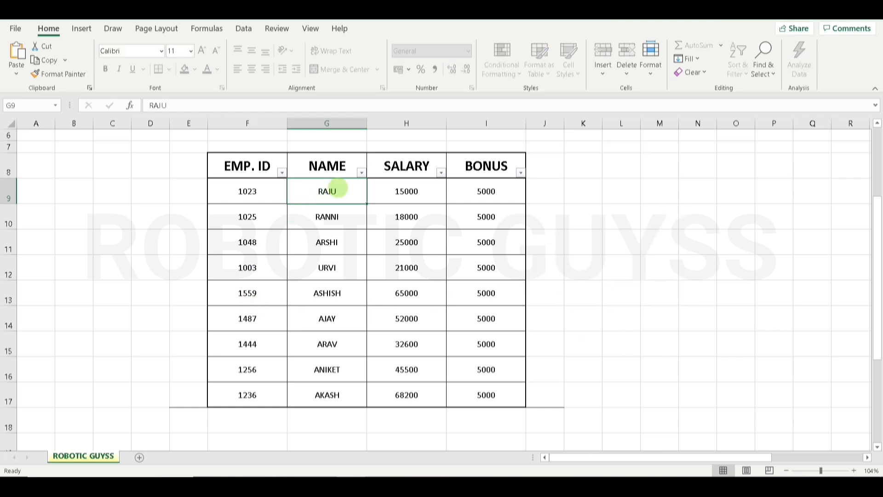
- Try editing G9 (RAJU) and H9 (15000), dismiss both protection warnings, then choose Unprotect Sheet
{"action": "left_click", "coordinate": [405, 192]}
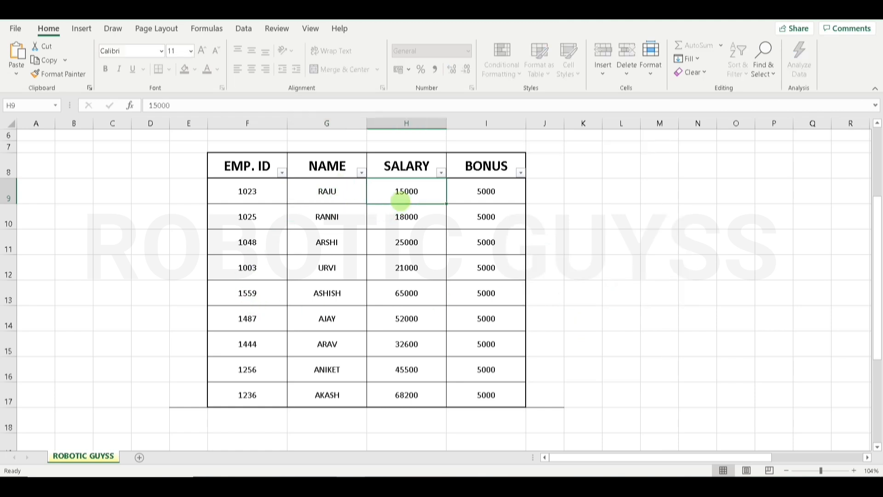
{"action": "left_click", "coordinate": [326, 197]}
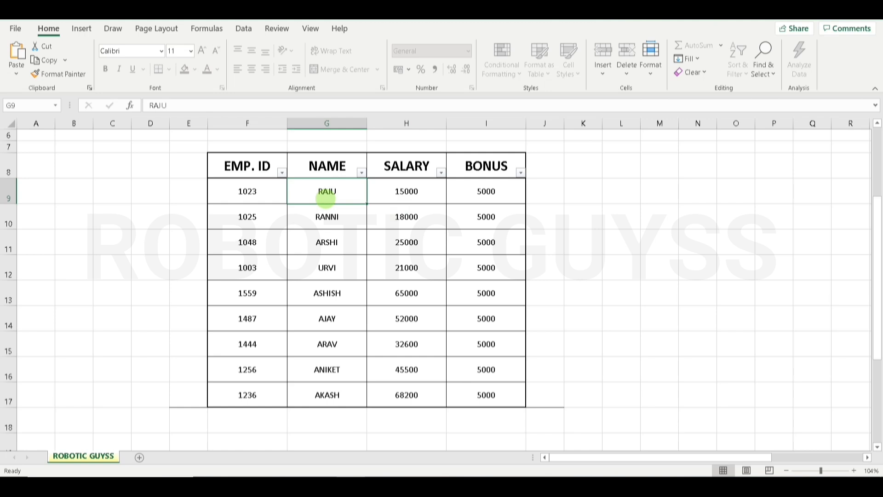
{"action": "double_click", "coordinate": [325, 198]}
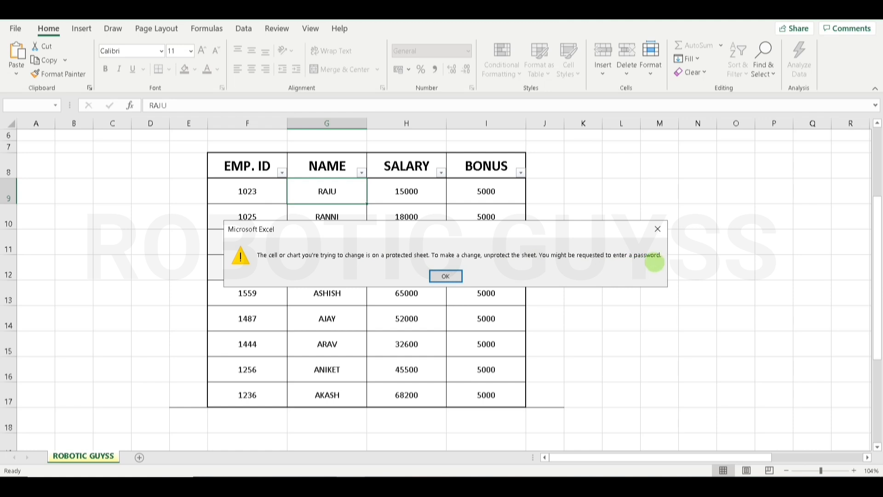
{"action": "left_click", "coordinate": [450, 276]}
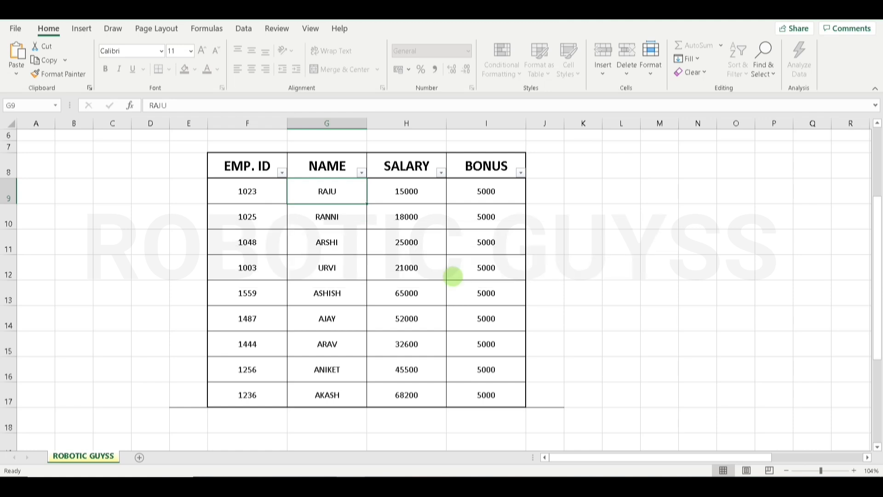
{"action": "double_click", "coordinate": [403, 194]}
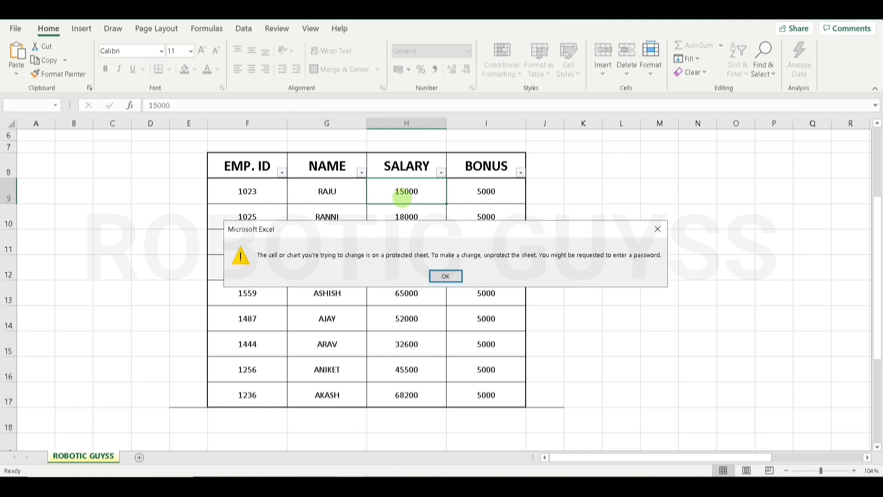
{"action": "left_click", "coordinate": [437, 275]}
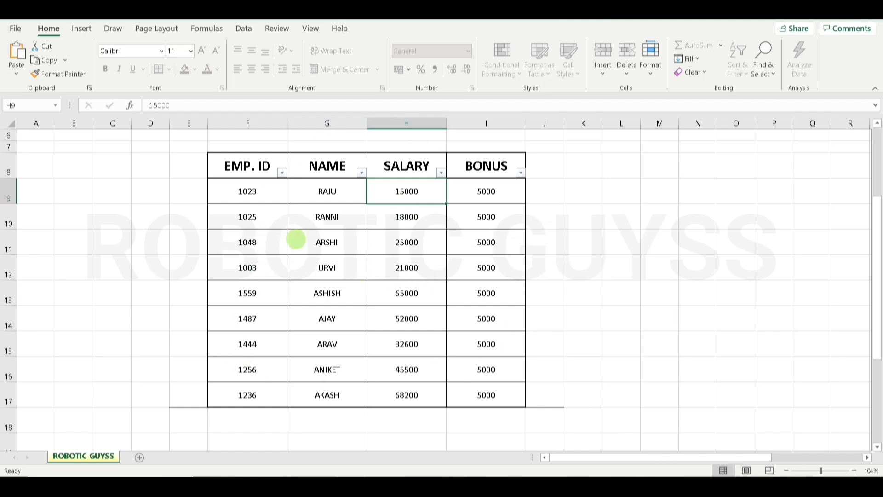
{"action": "left_click", "coordinate": [651, 57]}
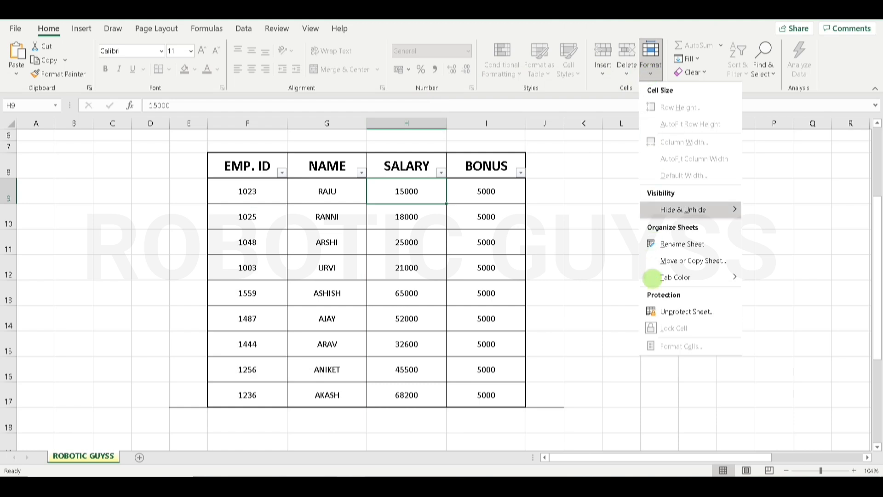
{"action": "left_click", "coordinate": [656, 311]}
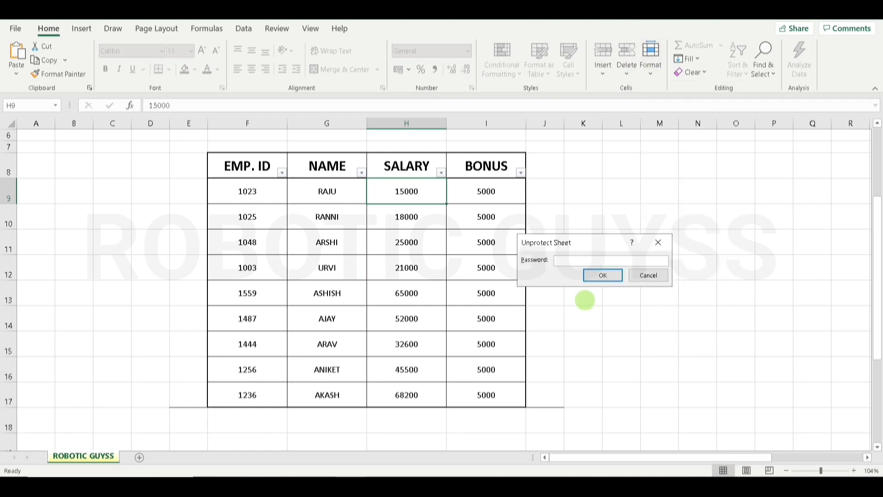
- Unprotect the sheet with its password, test-type in G9, then restore G9 to RAJU
{"action": "type", "text": "1234"}
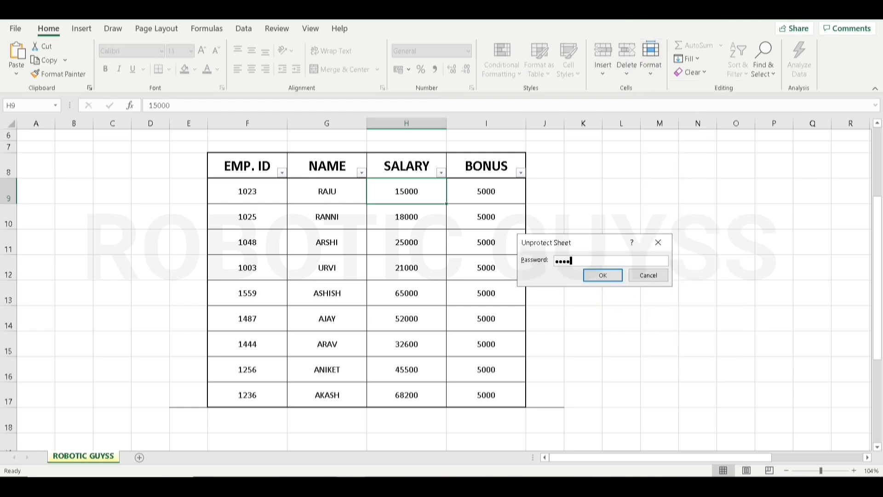
{"action": "type", "text": "56"}
{"action": "key", "text": "Return"}
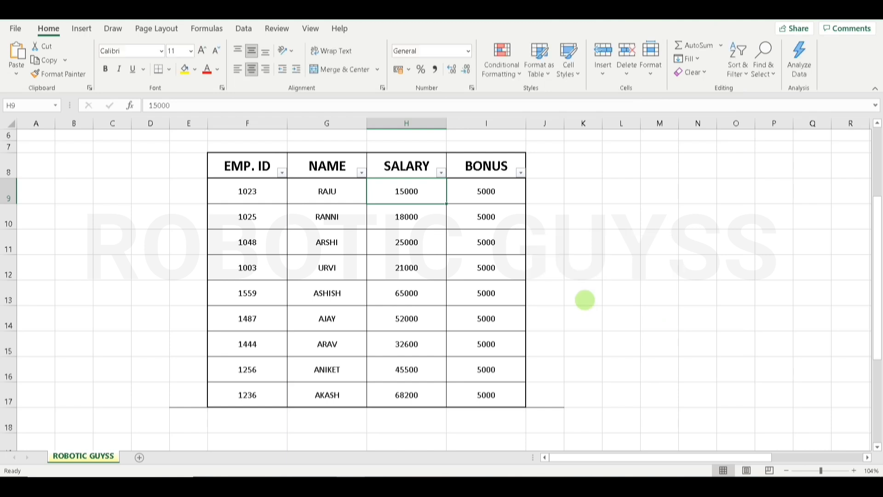
{"action": "left_click", "coordinate": [335, 193]}
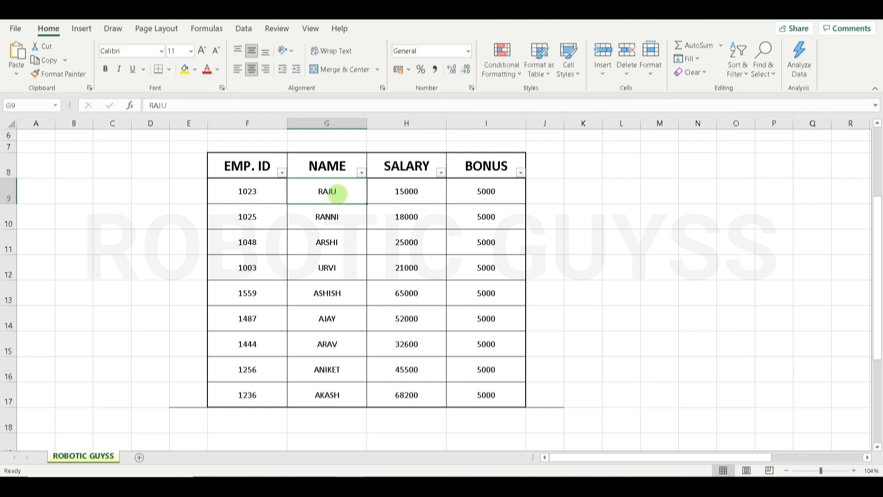
{"action": "type", "text": "R"}
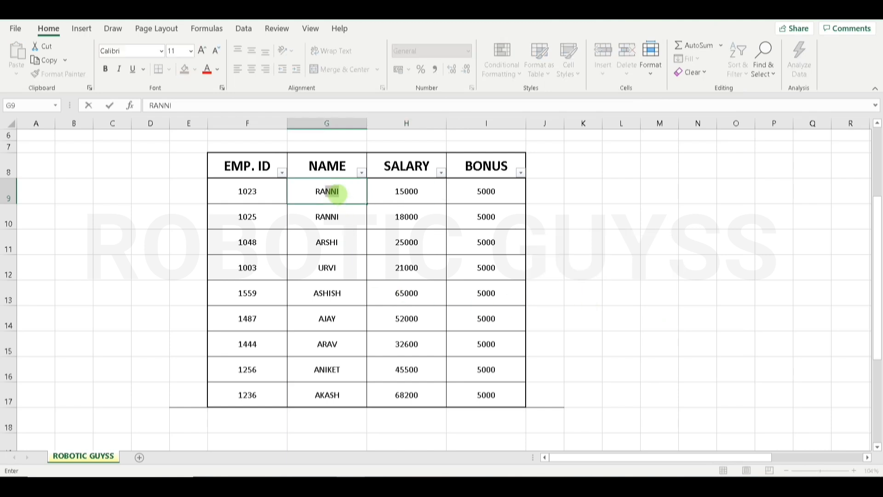
{"action": "key", "text": "BackSpace"}
{"action": "key", "text": "BackSpace"}
{"action": "type", "text": "RSGSABDHJ"}
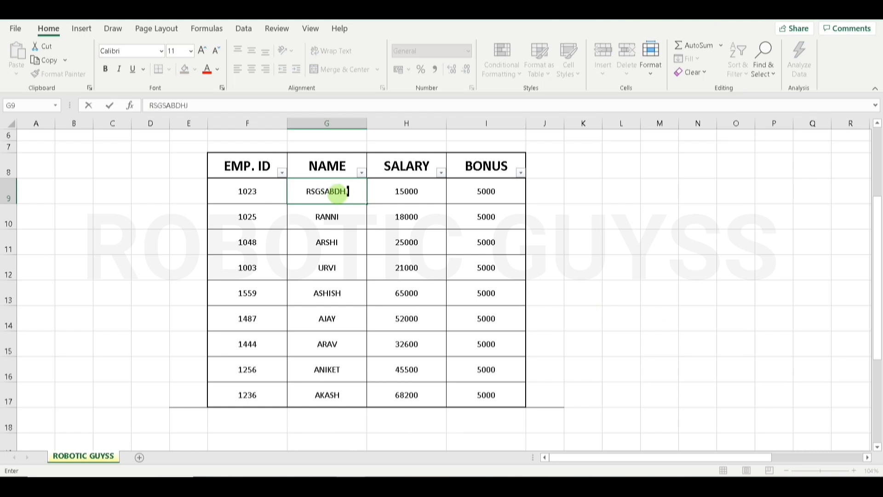
{"action": "key", "text": "BackSpace"}
{"action": "key", "text": "BackSpace"}
{"action": "key", "text": "BackSpace"}
{"action": "key", "text": "BackSpace"}
{"action": "key", "text": "BackSpace"}
{"action": "key", "text": "BackSpace"}
{"action": "key", "text": "BackSpace"}
{"action": "key", "text": "BackSpace"}
{"action": "key", "text": "BackSpace"}
{"action": "type", "text": "RAJU"}
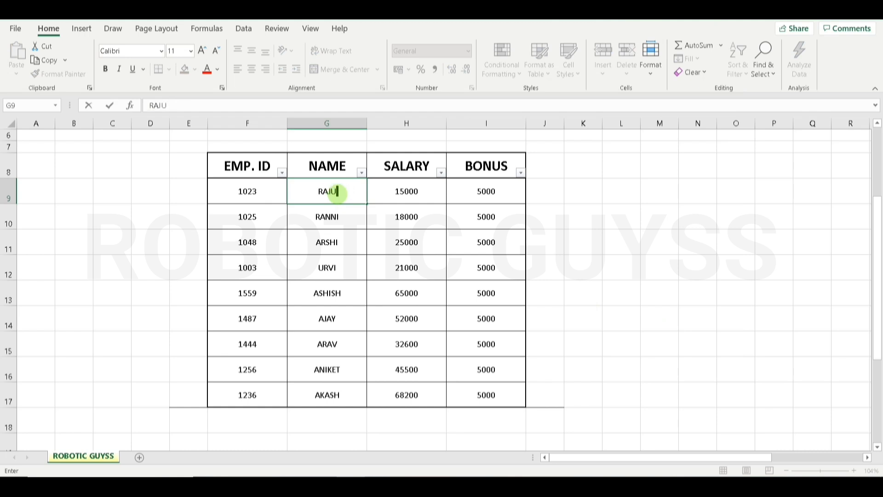
{"action": "type", "text": "."}
{"action": "key", "text": "BackSpace"}
{"action": "key", "text": "Return"}
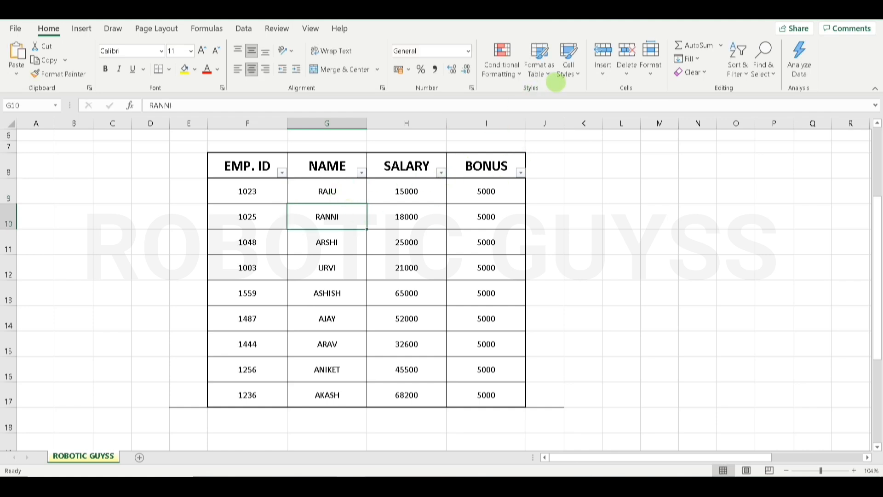
{"action": "left_click", "coordinate": [569, 59]}
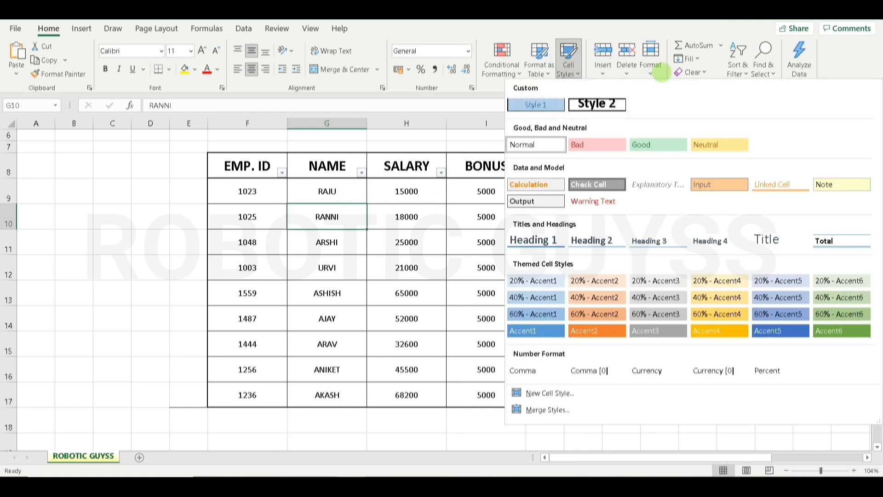
{"action": "left_click", "coordinate": [650, 62]}
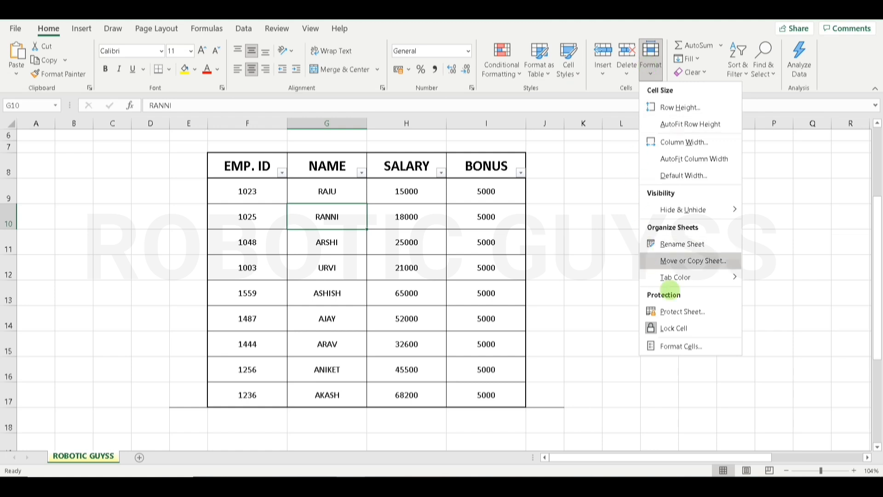
{"action": "left_click", "coordinate": [680, 346]}
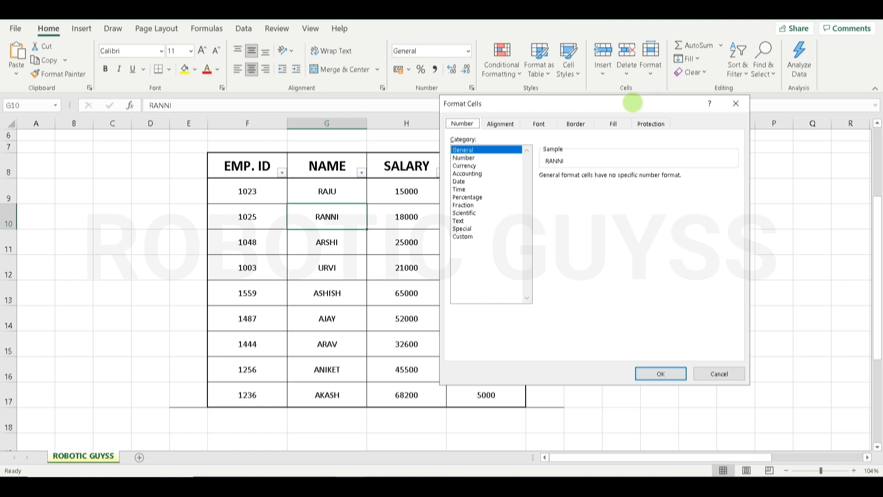
{"action": "left_click_drag", "start_coordinate": [632, 102], "coordinate": [781, 136]}
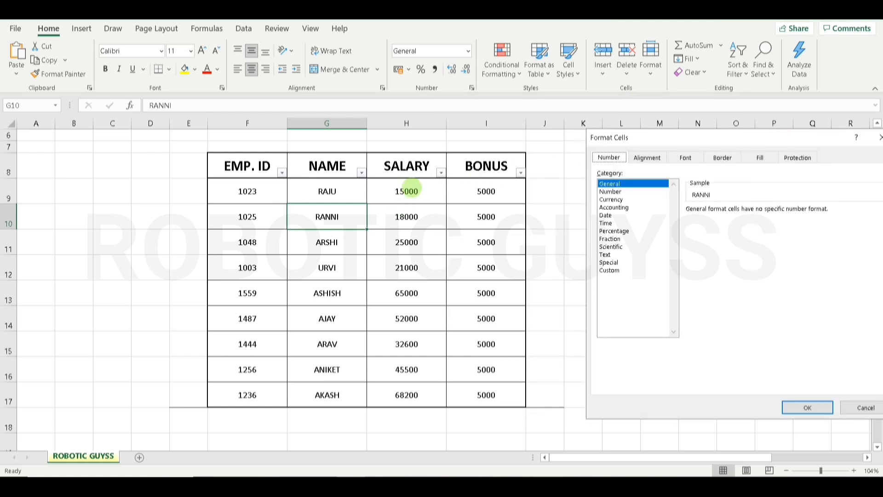
{"action": "key", "text": "ctrl+Tab"}
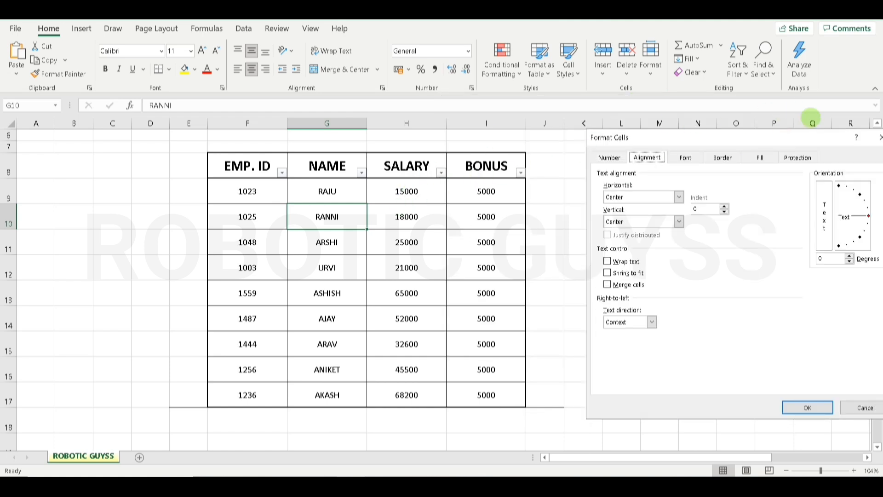
{"action": "left_click", "coordinate": [878, 136]}
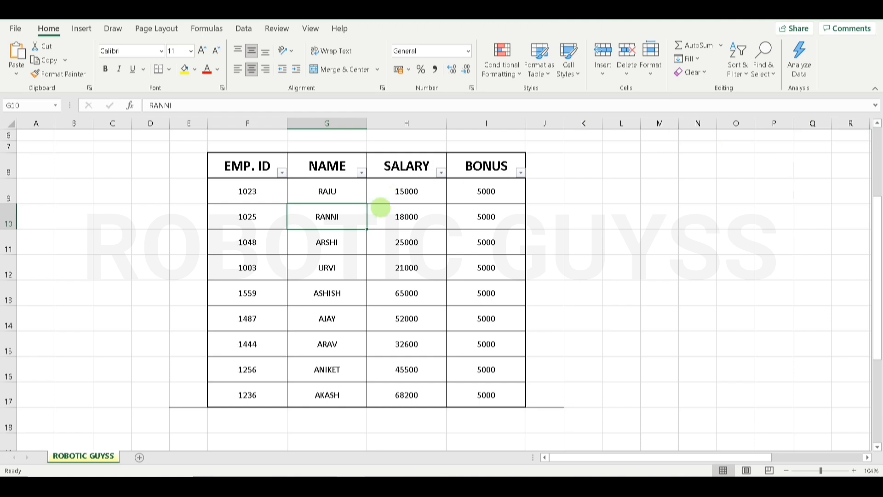
{"action": "left_click", "coordinate": [401, 195]}
- In Format Cells, give H9 the ₹ Currency format with 0 decimal places
{"action": "left_click", "coordinate": [650, 59]}
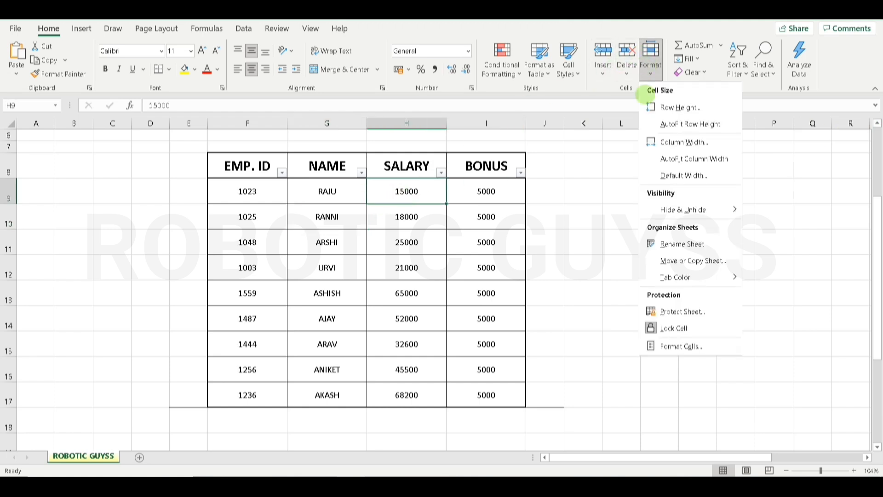
{"action": "left_click", "coordinate": [669, 345]}
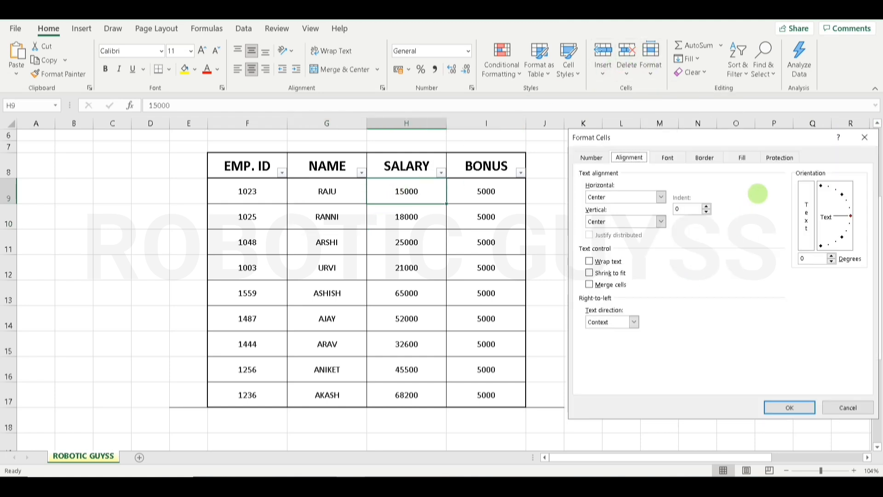
{"action": "left_click_drag", "start_coordinate": [760, 139], "coordinate": [698, 234]}
{"action": "left_click", "coordinate": [529, 251]}
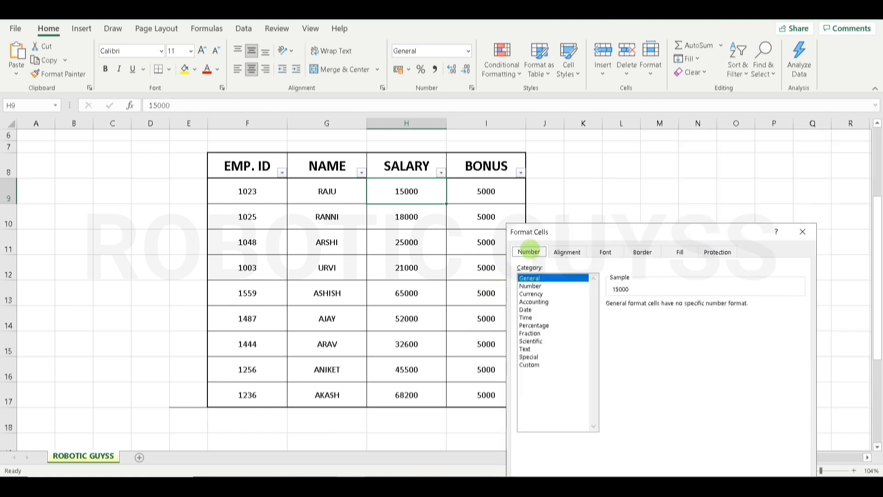
{"action": "left_click", "coordinate": [530, 286]}
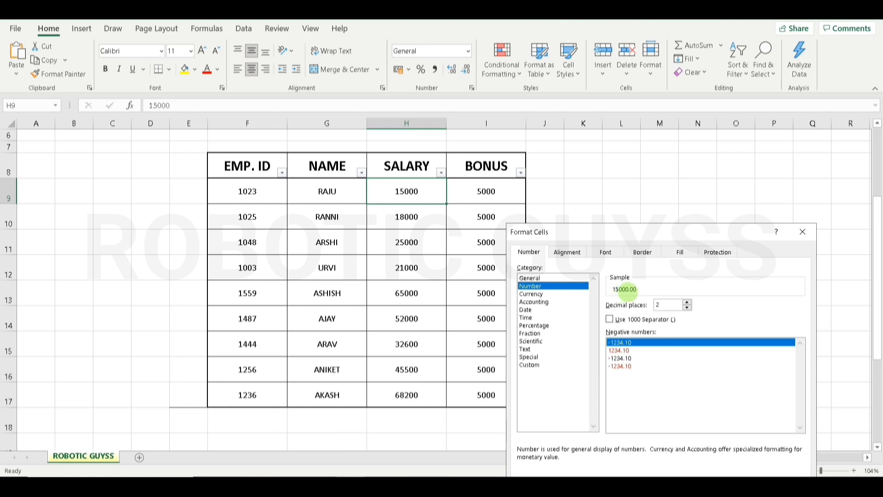
{"action": "left_click", "coordinate": [548, 294]}
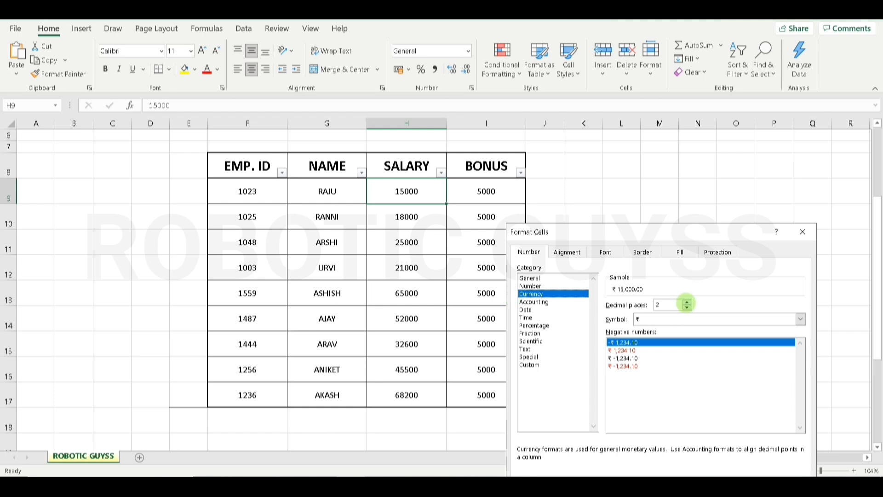
{"action": "left_click", "coordinate": [687, 307]}
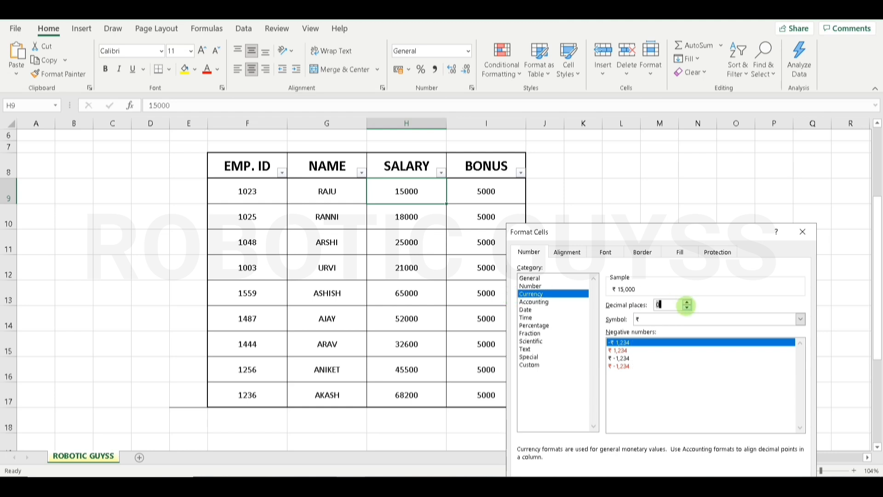
{"action": "left_click", "coordinate": [687, 307]}
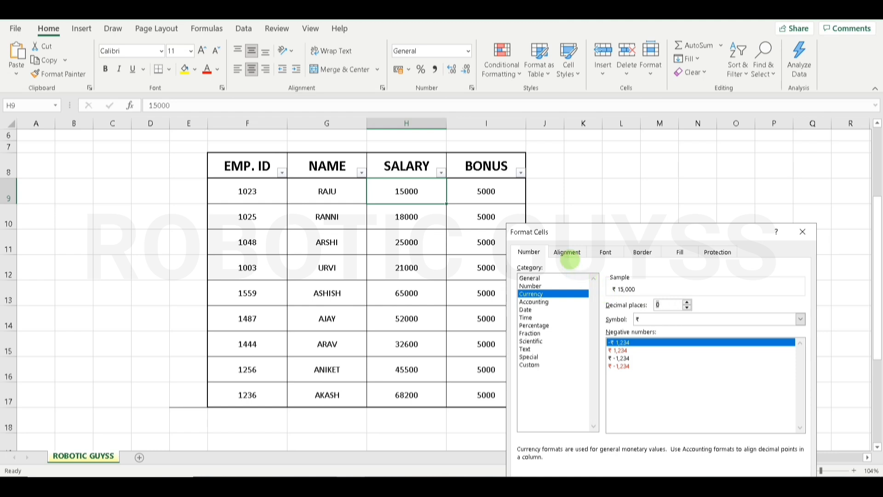
{"action": "left_click", "coordinate": [568, 252]}
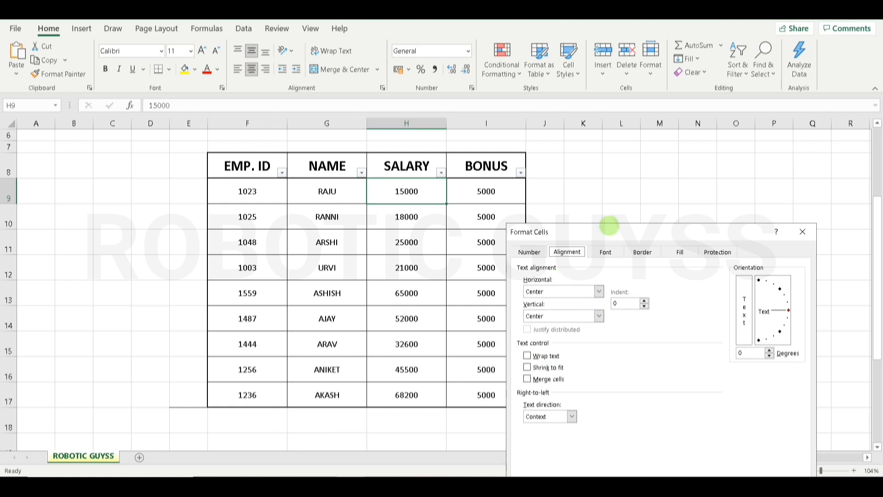
- Set H9's font to Abadi Extra Light, Bold, size 12, with strikethrough and superscript left off
{"action": "left_click", "coordinate": [605, 251]}
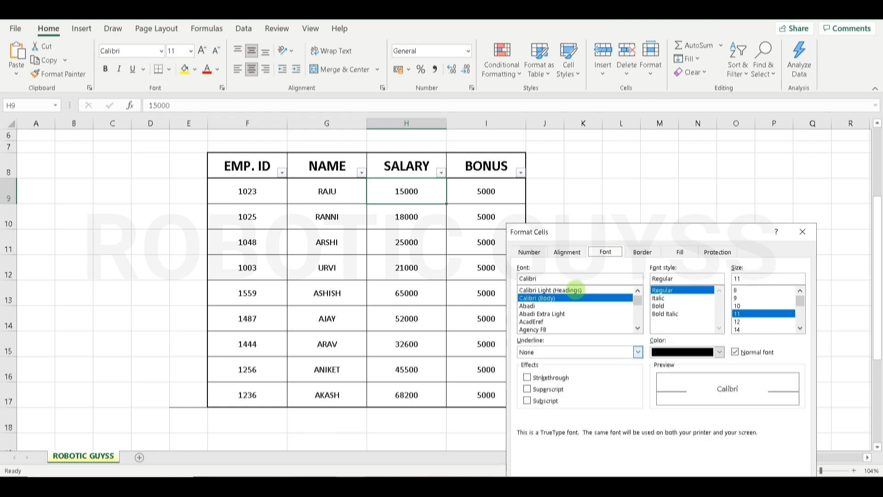
{"action": "left_click", "coordinate": [527, 305]}
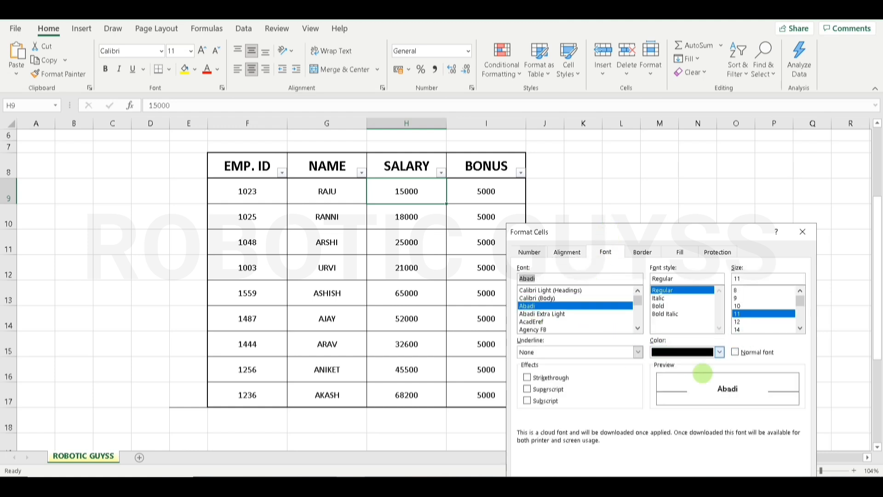
{"action": "left_click", "coordinate": [658, 298]}
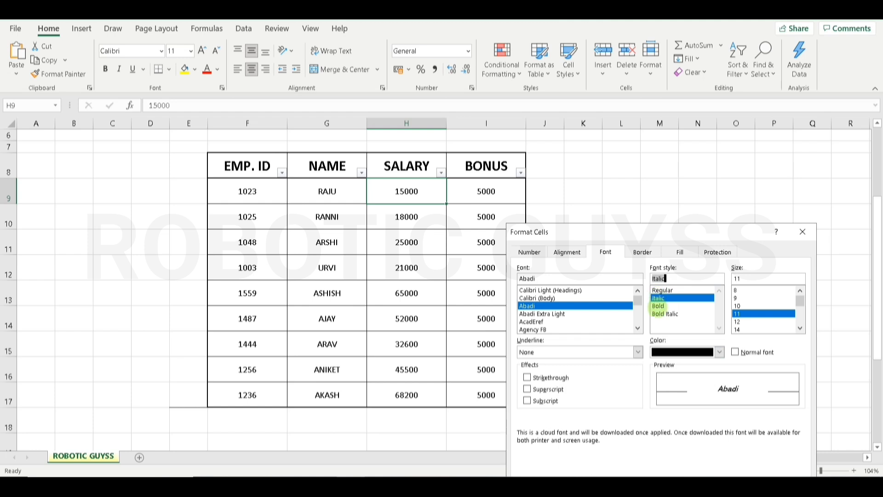
{"action": "left_click", "coordinate": [658, 305]}
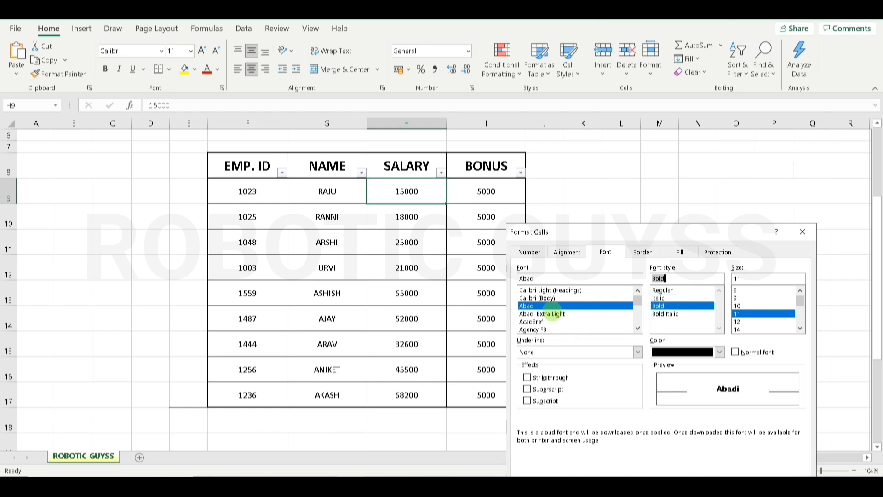
{"action": "left_click", "coordinate": [553, 313]}
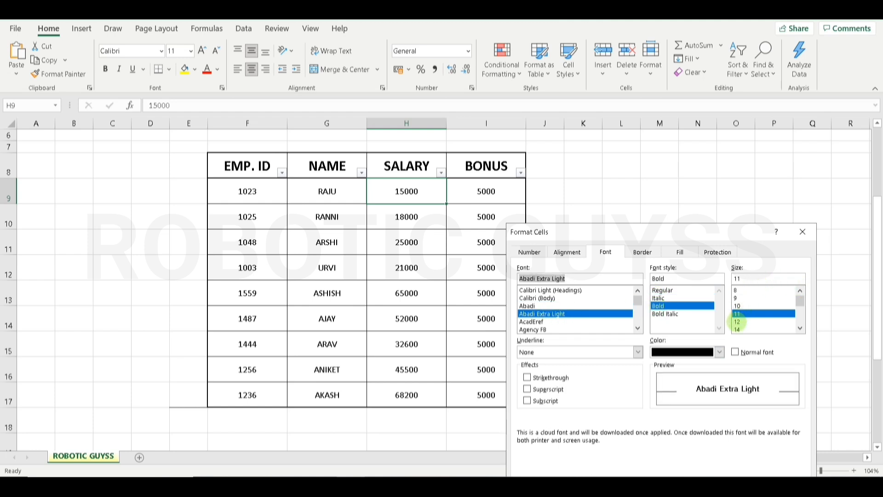
{"action": "left_click", "coordinate": [737, 321]}
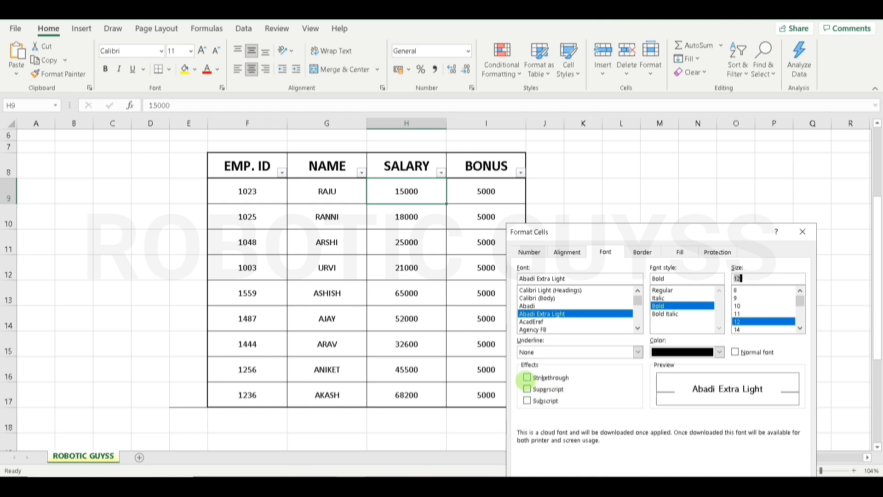
{"action": "left_click", "coordinate": [527, 377]}
{"action": "left_click", "coordinate": [527, 388]}
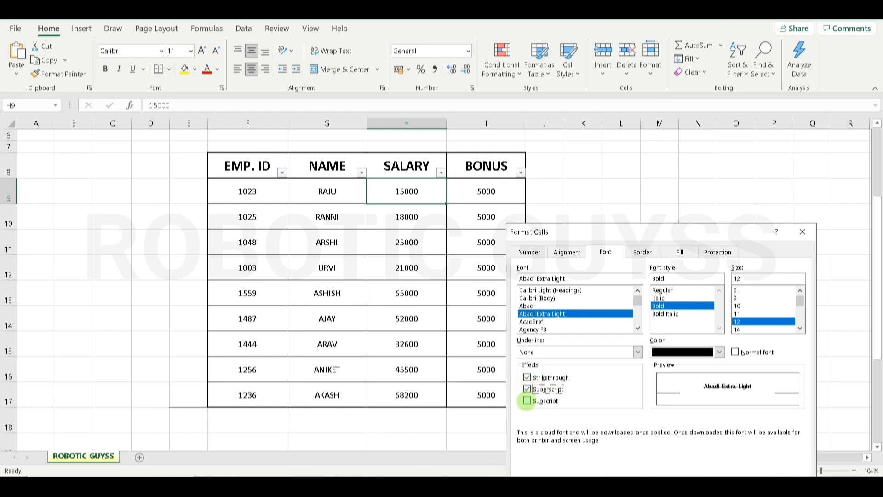
{"action": "left_click", "coordinate": [527, 400]}
{"action": "left_click", "coordinate": [527, 388]}
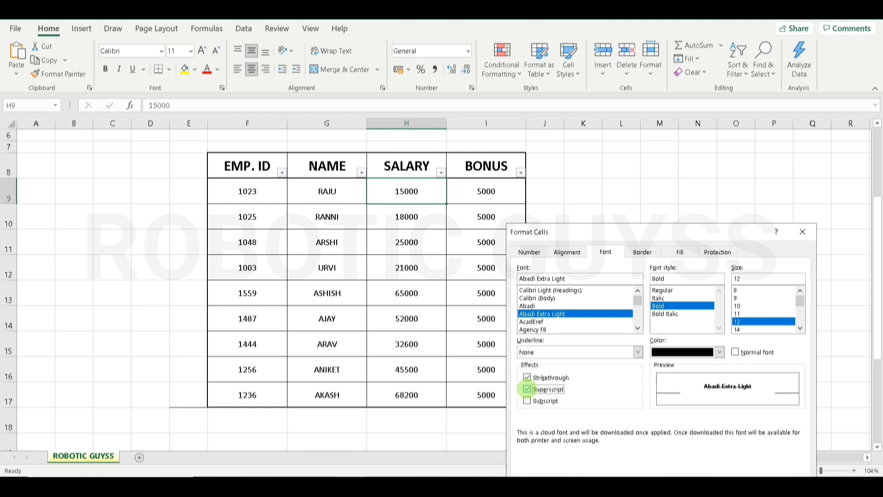
{"action": "left_click", "coordinate": [526, 389]}
{"action": "left_click", "coordinate": [527, 377]}
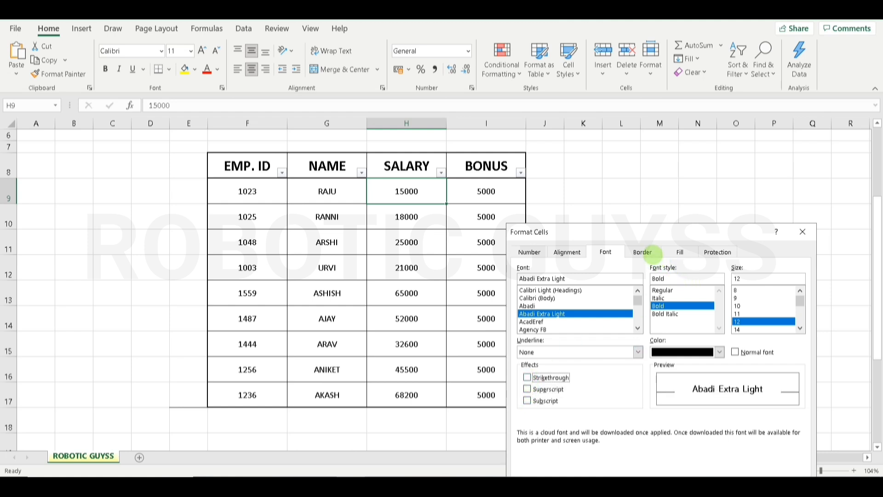
- Leave H9's border with no diagonal line and line style None
{"action": "left_click", "coordinate": [643, 252]}
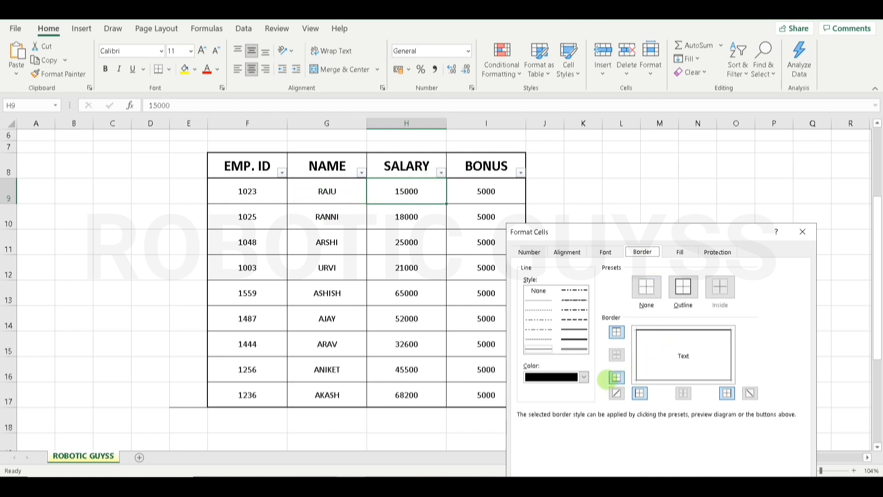
{"action": "left_click", "coordinate": [617, 393]}
{"action": "left_click", "coordinate": [617, 393]}
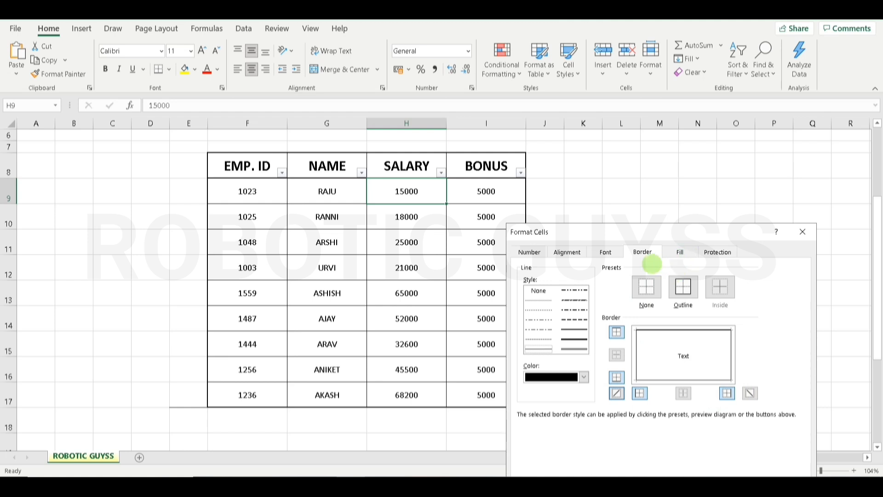
{"action": "left_click", "coordinate": [575, 307]}
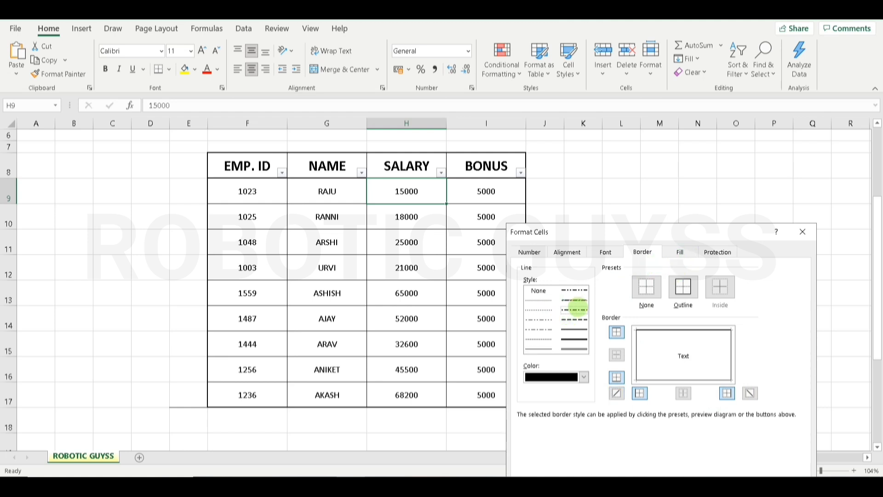
{"action": "left_click", "coordinate": [538, 291]}
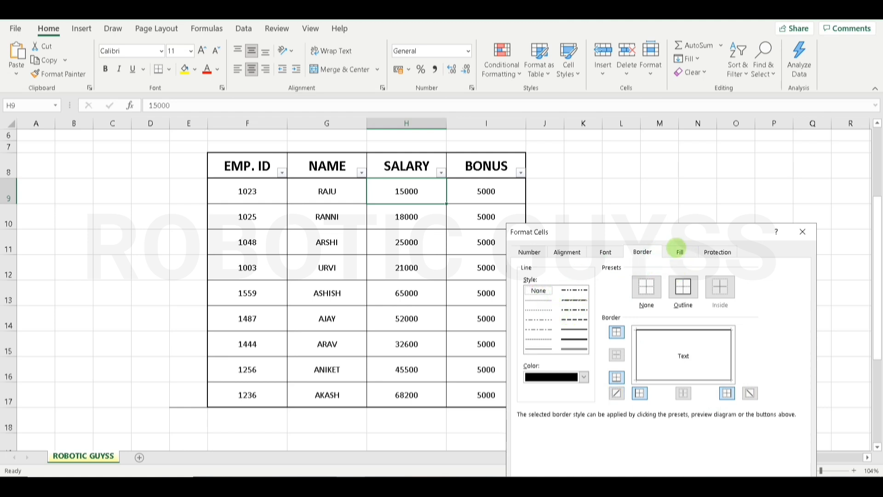
- Fill H9 with a light-blue vertical stripe pattern, review Protection, and apply the formatting
{"action": "left_click", "coordinate": [680, 252]}
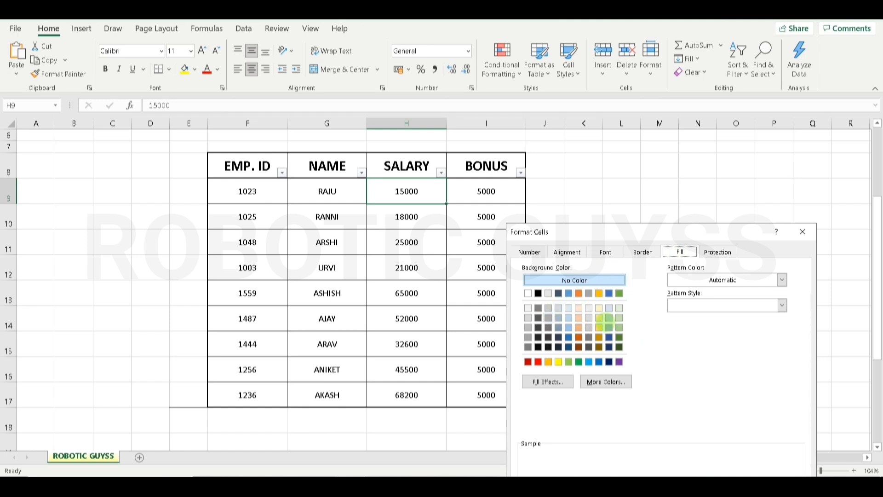
{"action": "left_click", "coordinate": [689, 275]}
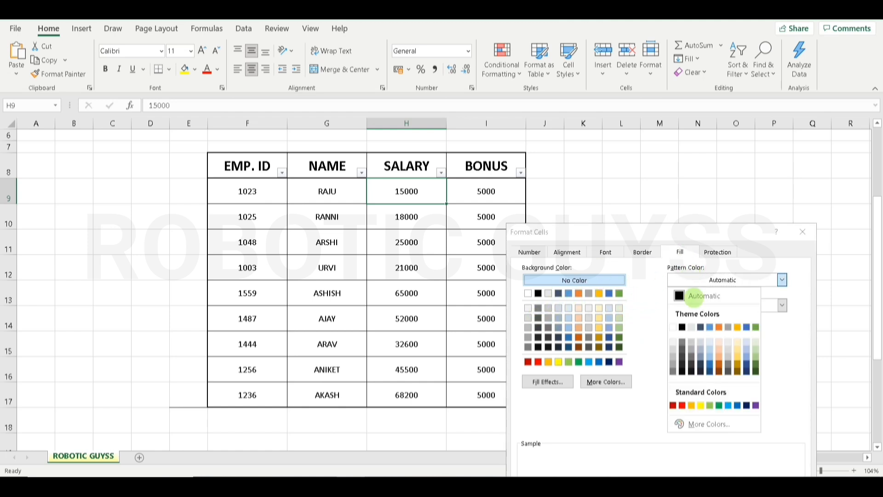
{"action": "left_click", "coordinate": [708, 353]}
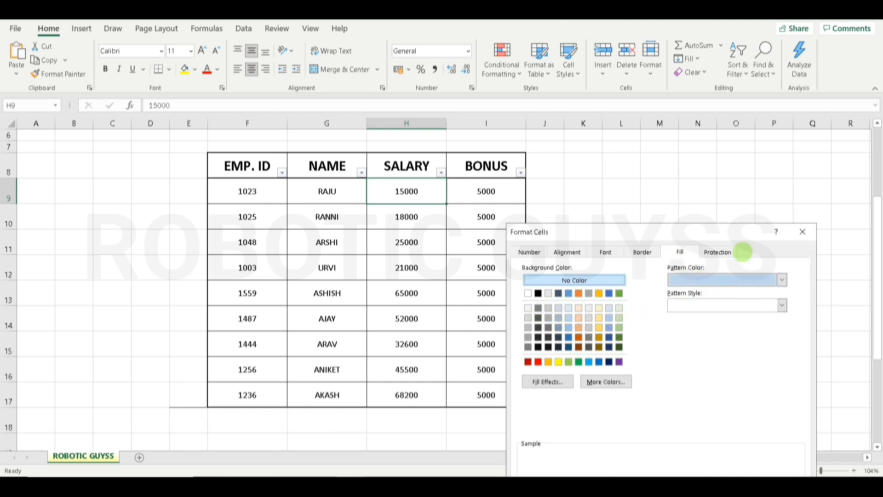
{"action": "left_click_drag", "start_coordinate": [743, 230], "coordinate": [733, 164]}
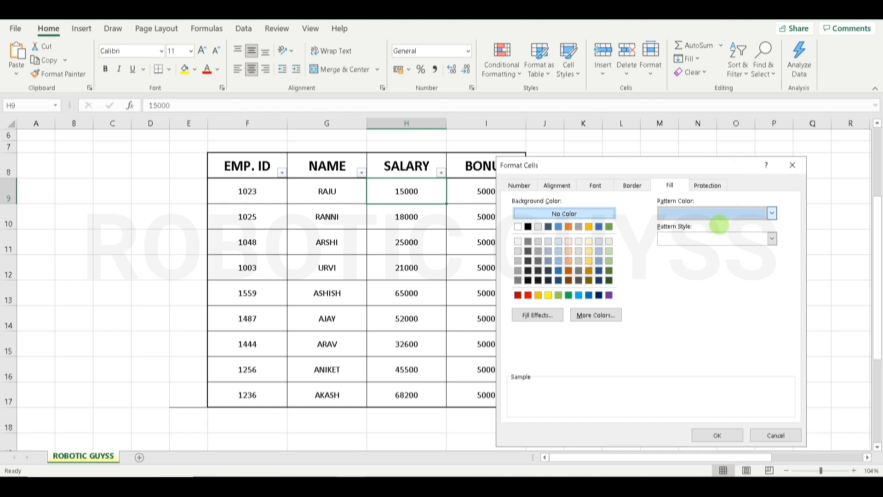
{"action": "left_click", "coordinate": [710, 238]}
{"action": "left_click", "coordinate": [678, 267]}
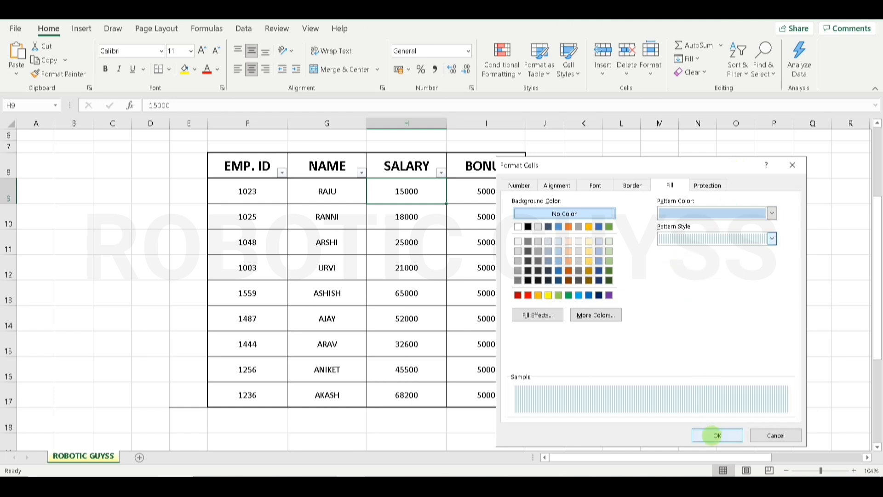
{"action": "left_click", "coordinate": [703, 185]}
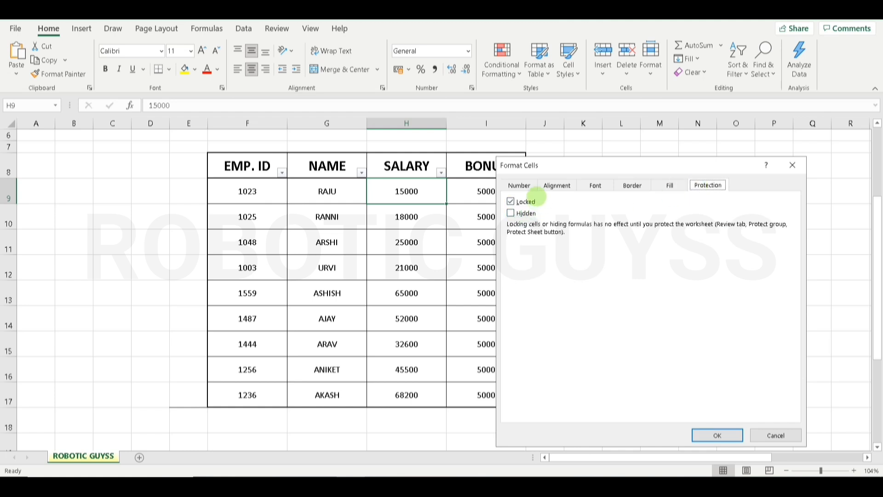
{"action": "left_click", "coordinate": [715, 435]}
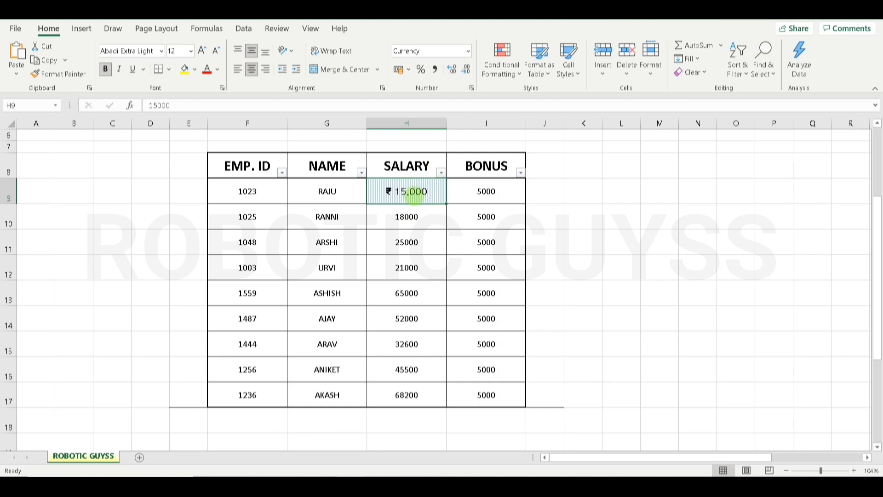
- Undo the H9 formatting with Ctrl+Z, restoring plain 15000 in Calibri 11
{"action": "key", "text": "ctrl+z"}
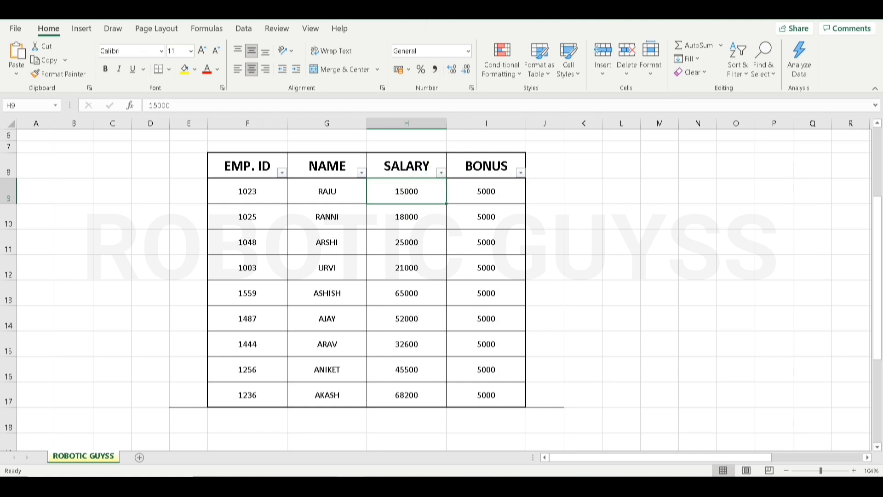